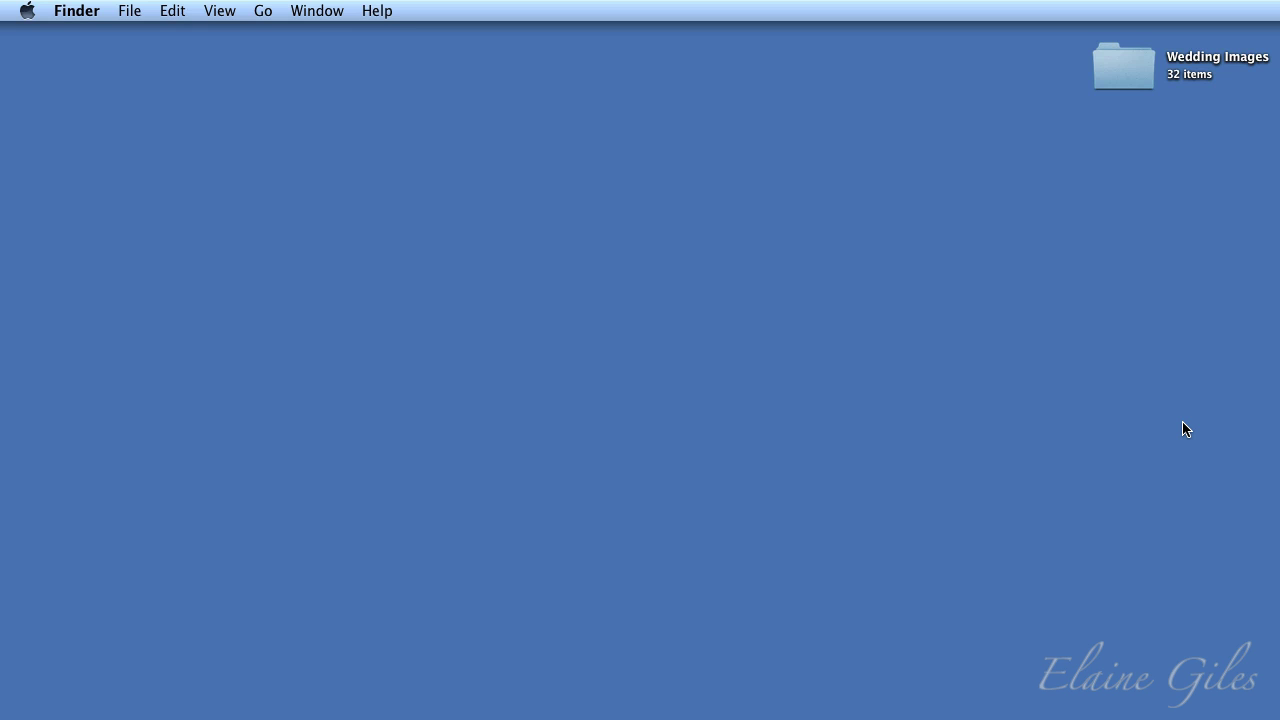
# - Launch Fotor by searching 'fotor' in Spotlight
pyautogui.hotkey('alt', 'space')
pyautogui.write('fotor')
pyautogui.press('Return')
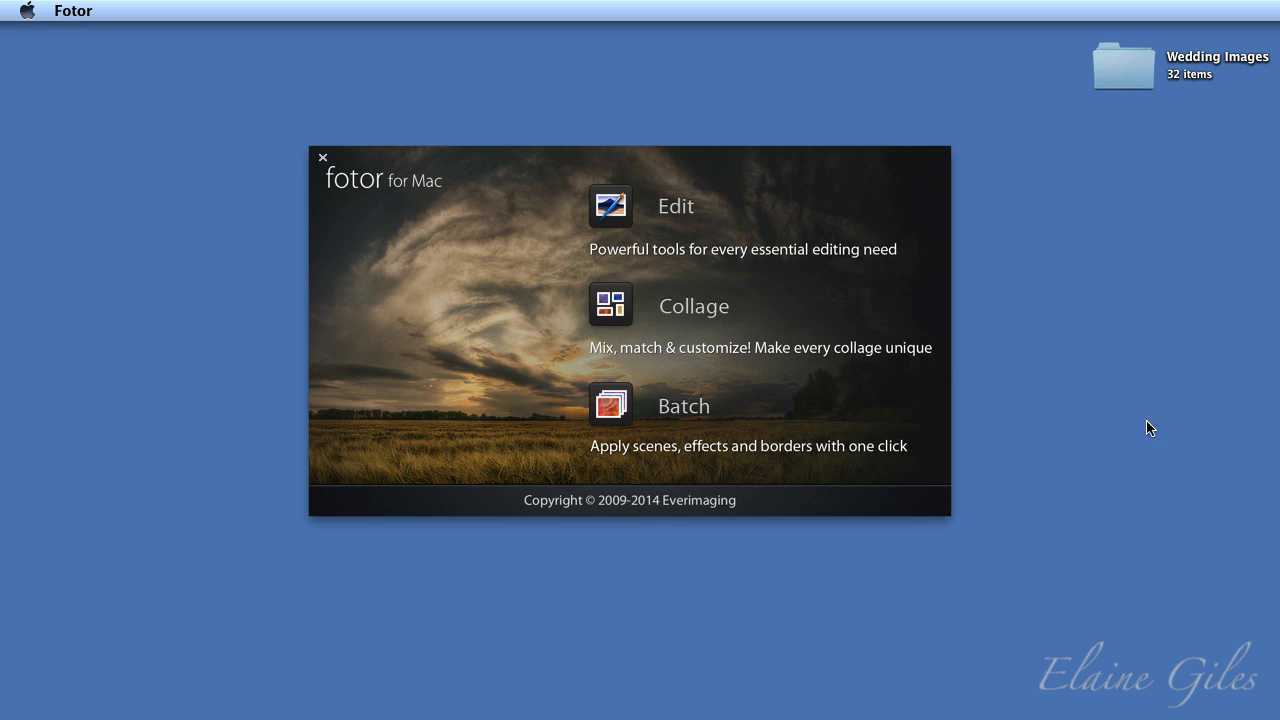
# - Switch Fotor from its start screen into Batch mode
pyautogui.click(610, 404)
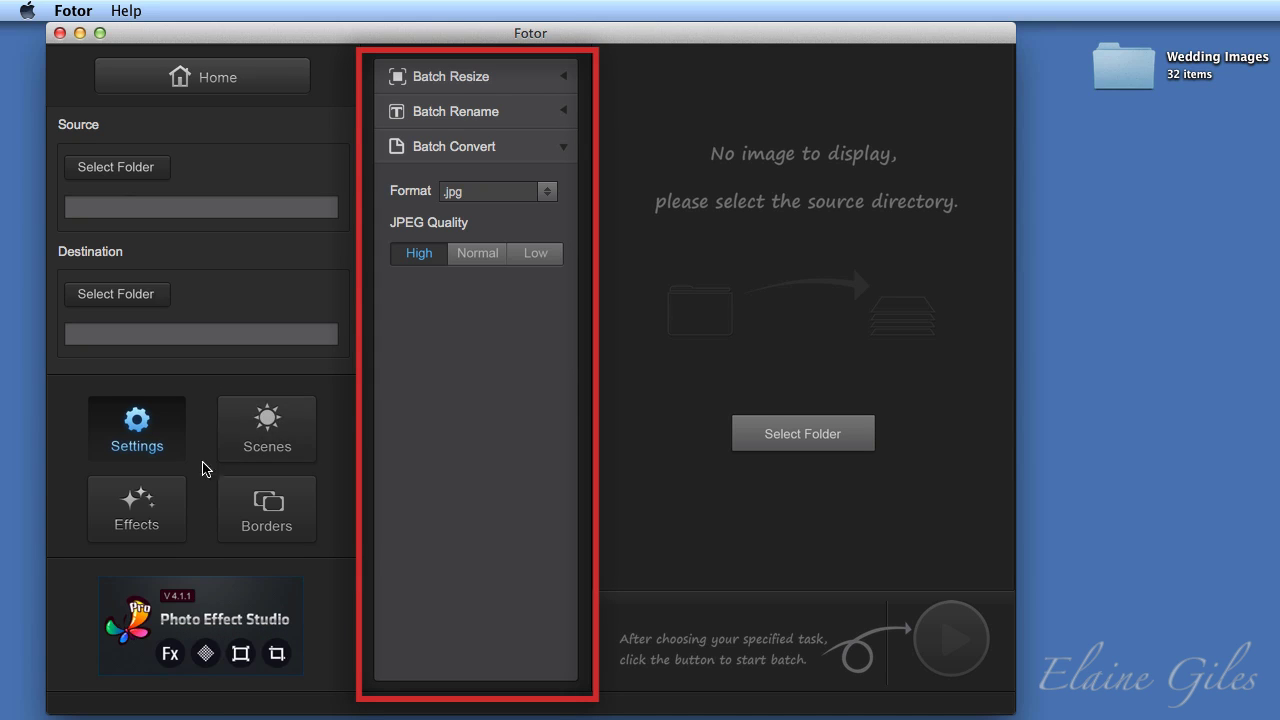
pyautogui.click(249, 433)
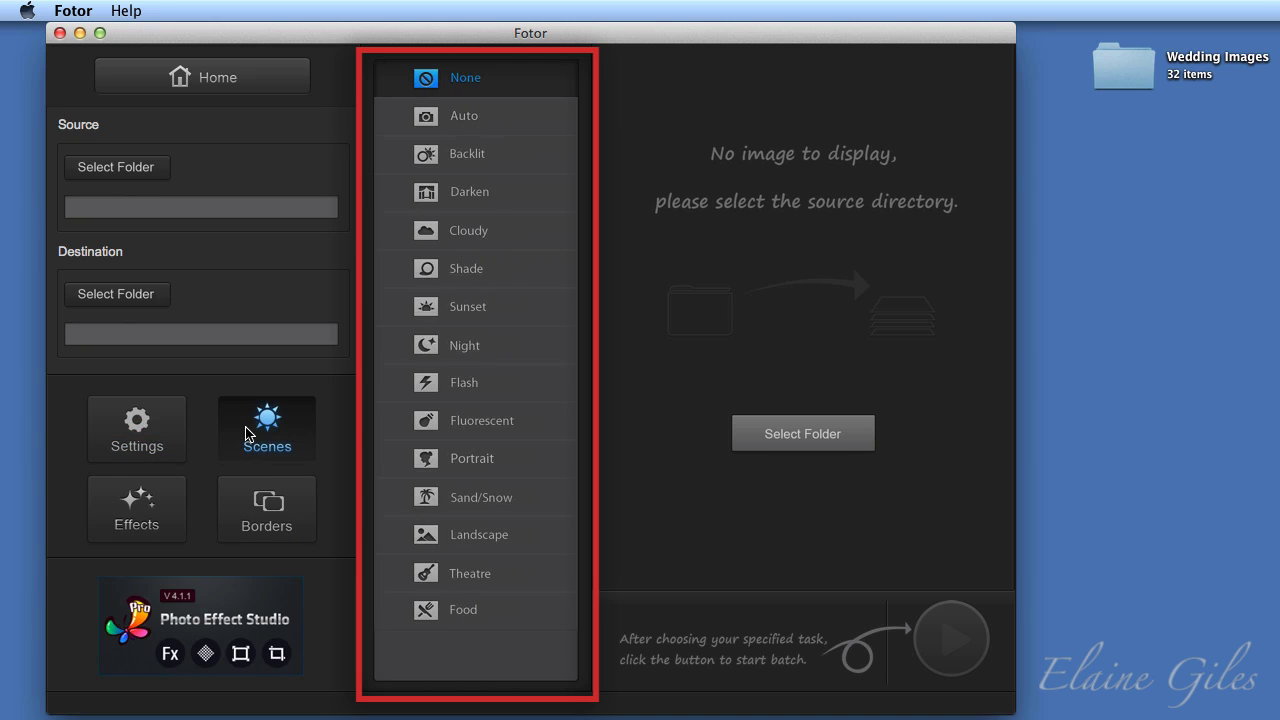
pyautogui.click(138, 510)
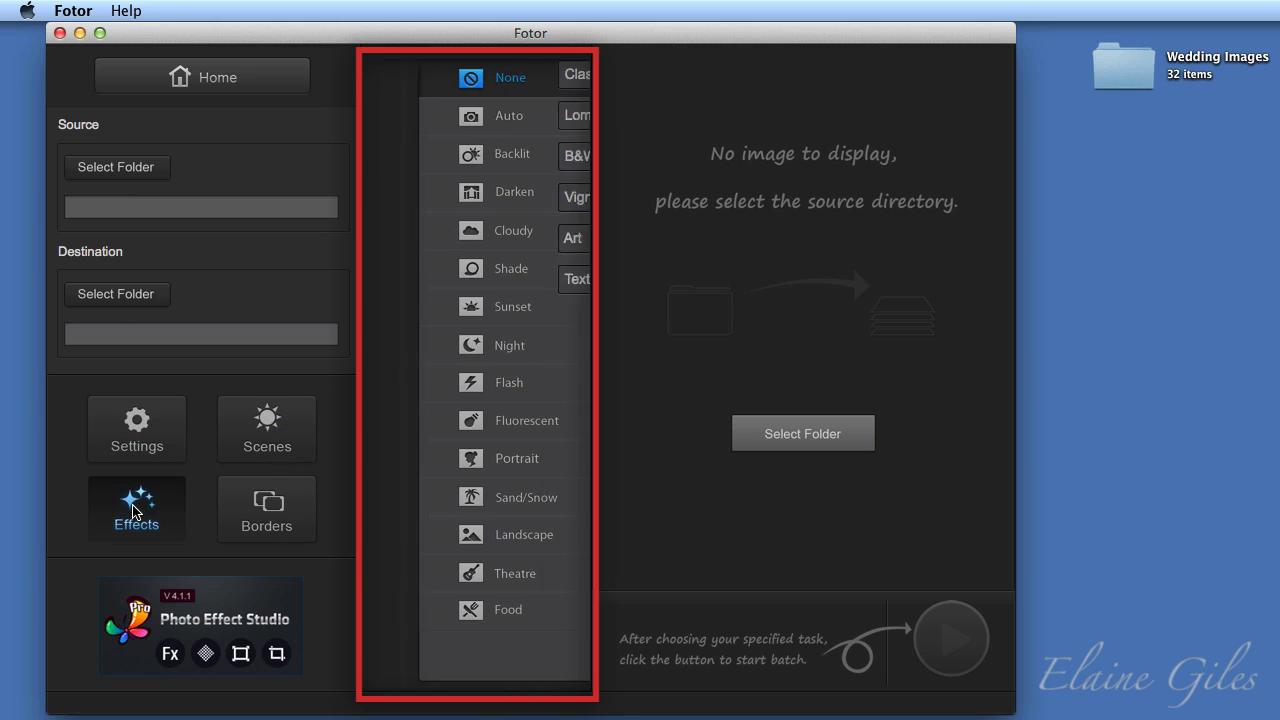
pyautogui.click(262, 515)
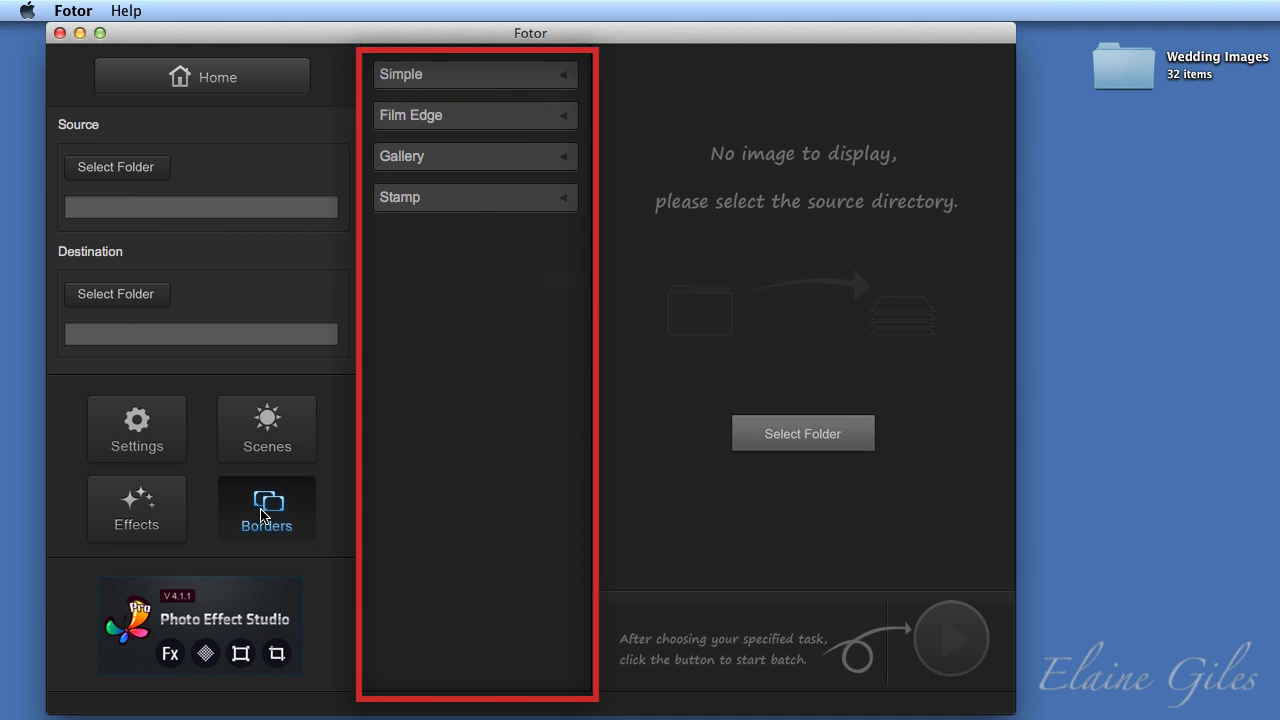
pyautogui.click(157, 433)
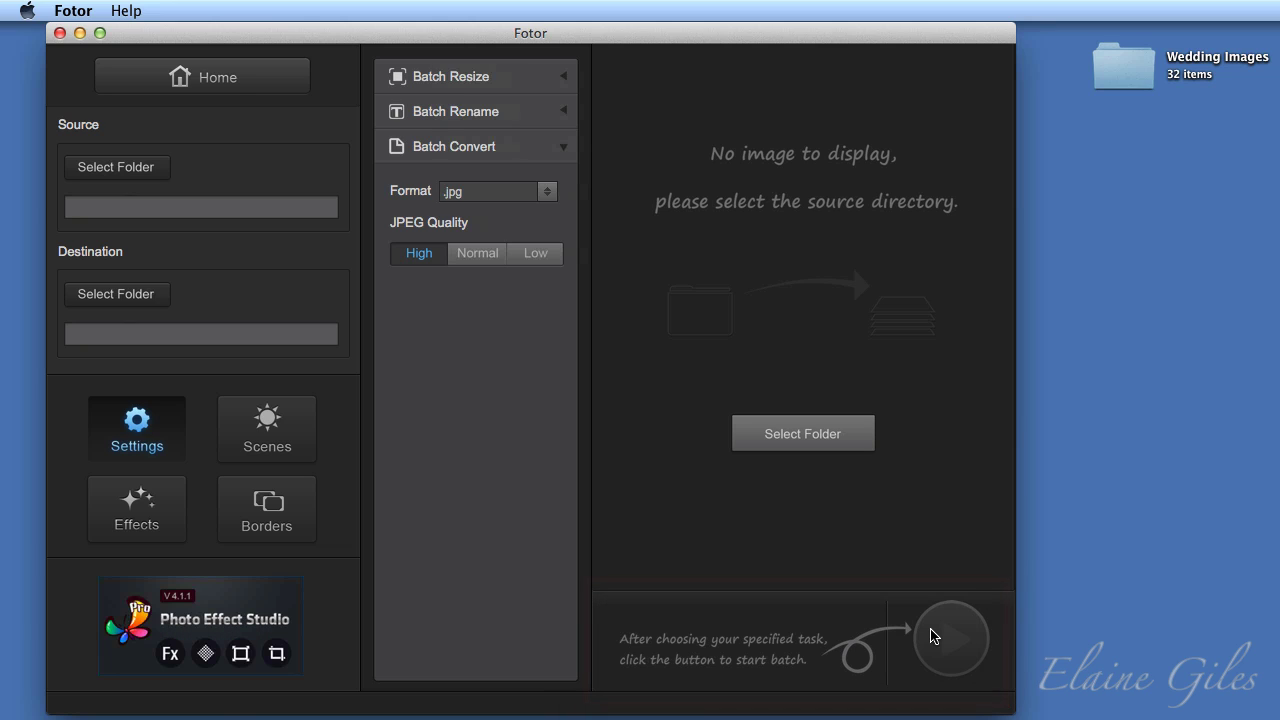
# - Choose Desktop > Wedding Images as the batch Source folder, loading its photos as thumbnails
pyautogui.click(163, 172)
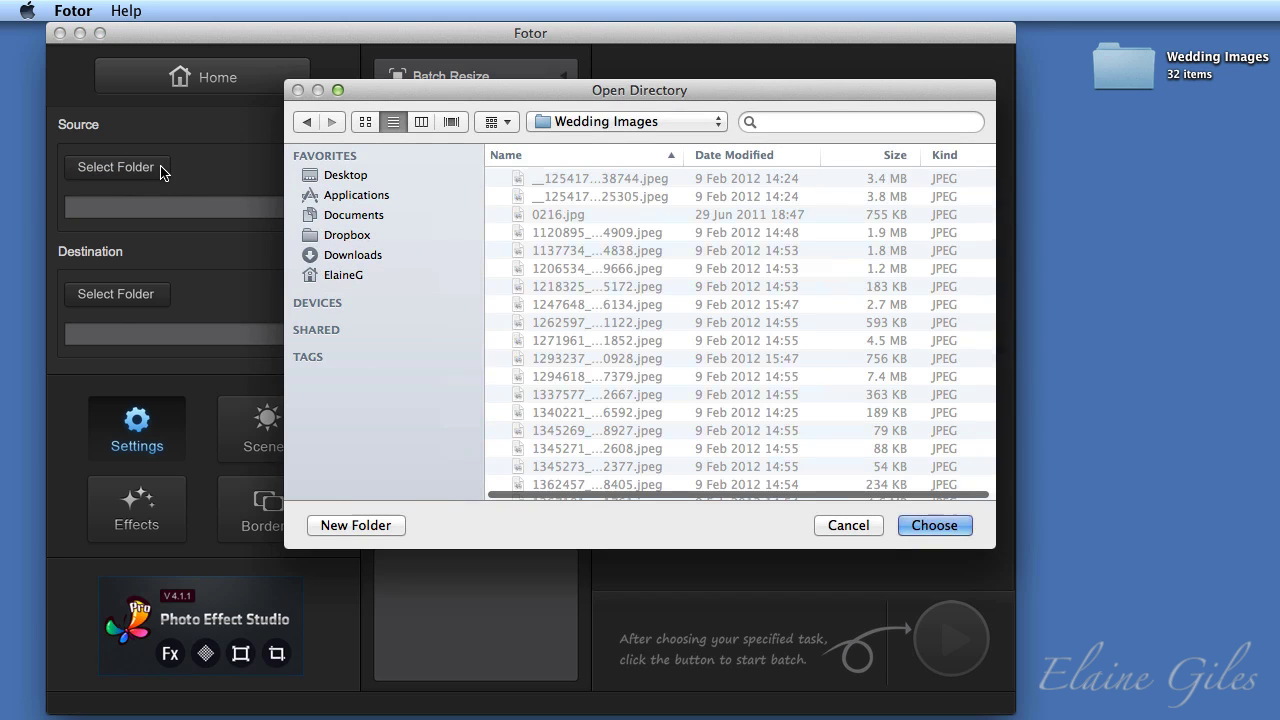
pyautogui.click(352, 176)
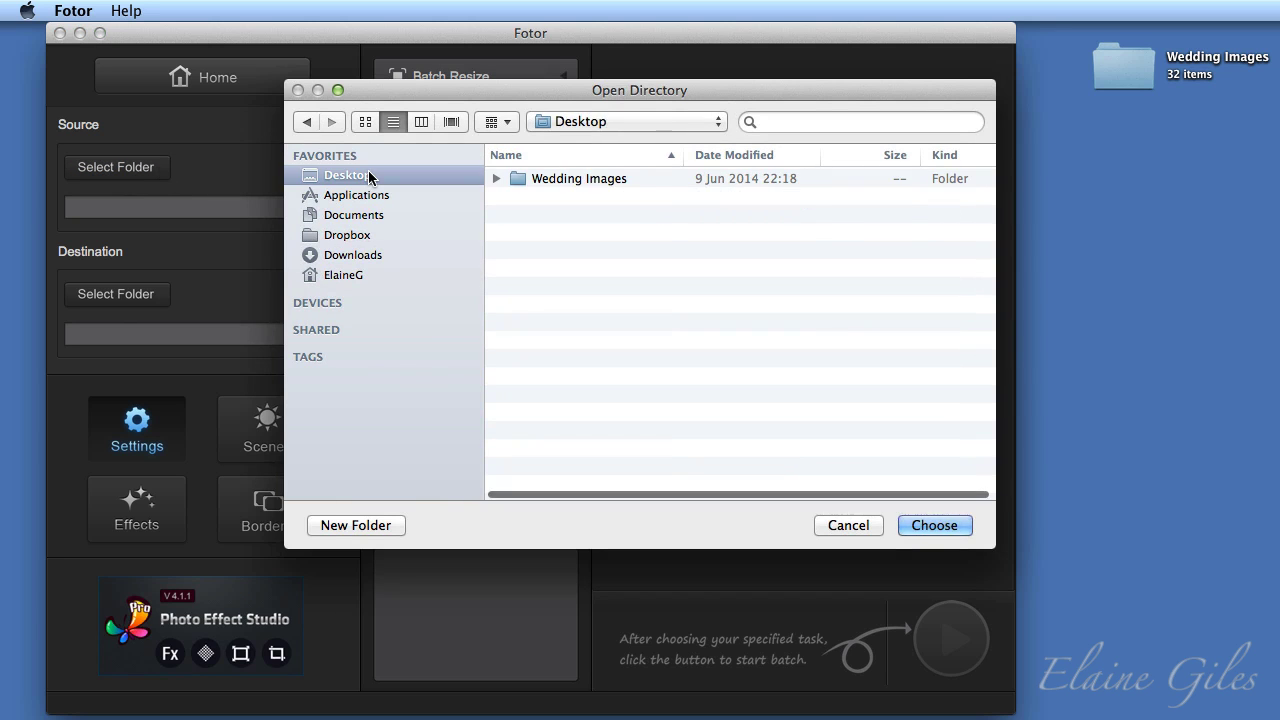
pyautogui.click(623, 178)
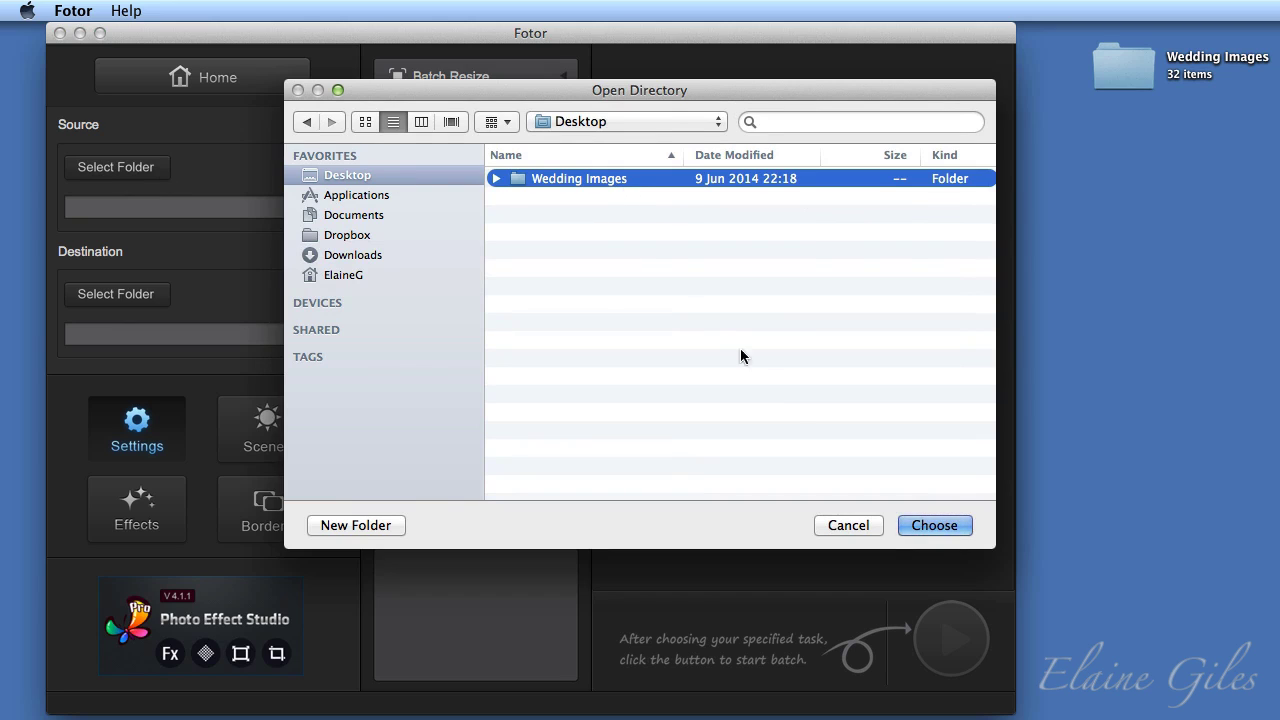
pyautogui.click(935, 525)
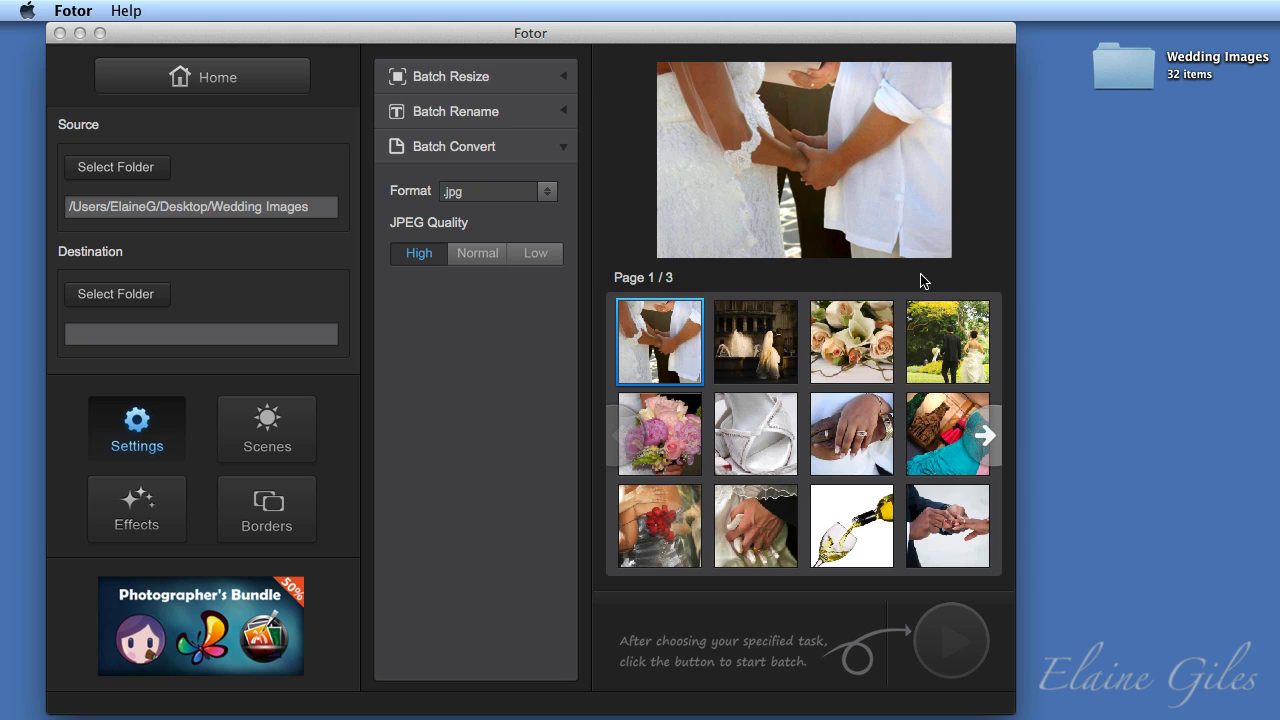
pyautogui.click(765, 355)
pyautogui.click(847, 355)
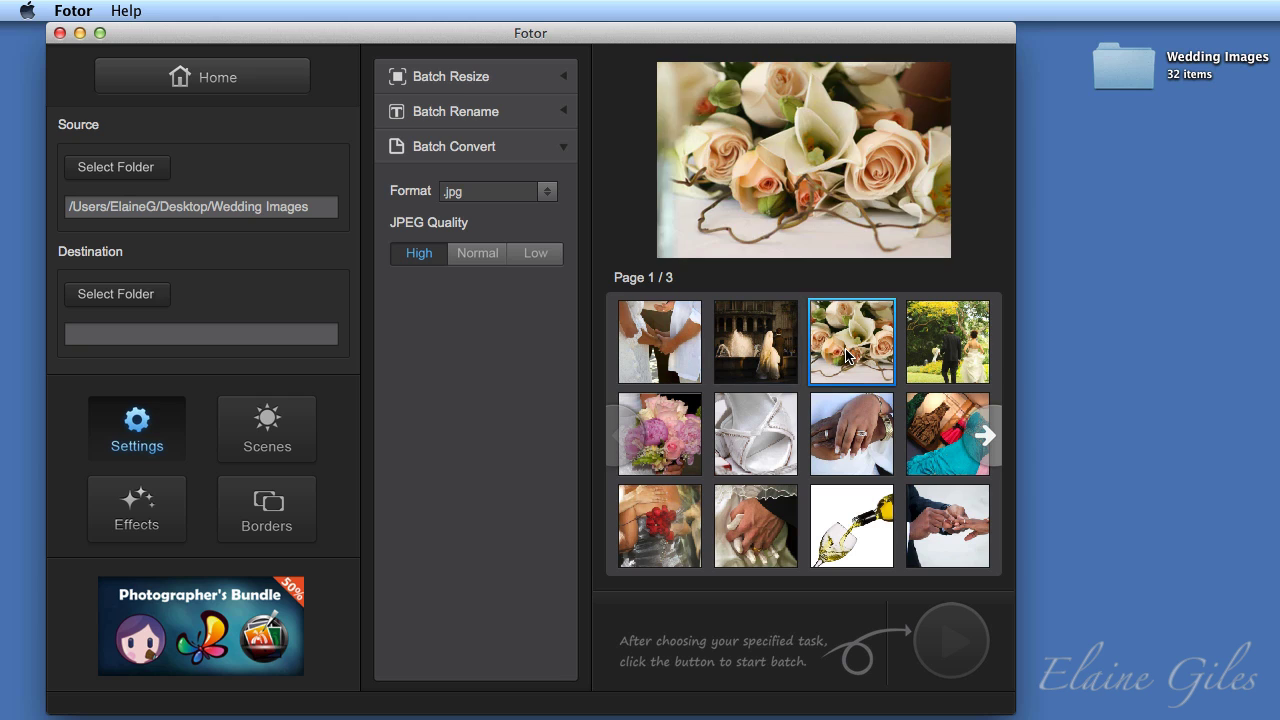
pyautogui.click(940, 357)
pyautogui.click(938, 425)
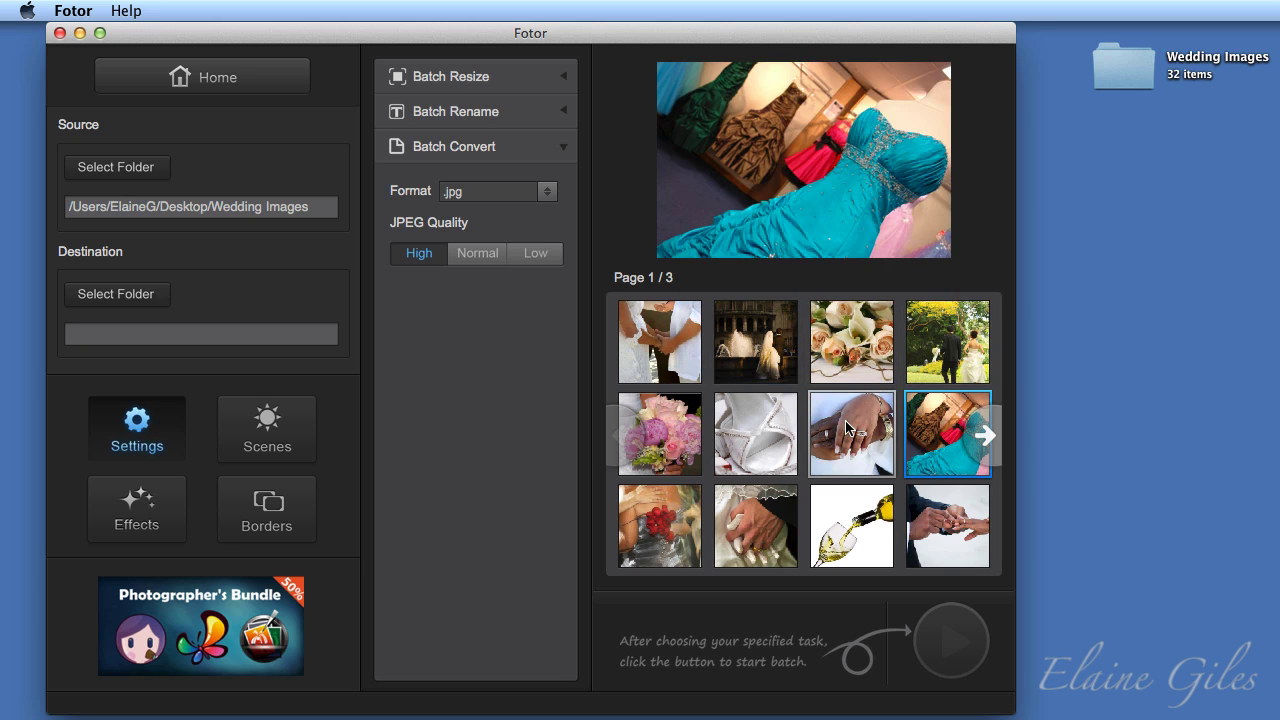
pyautogui.click(848, 430)
pyautogui.click(758, 432)
pyautogui.click(687, 430)
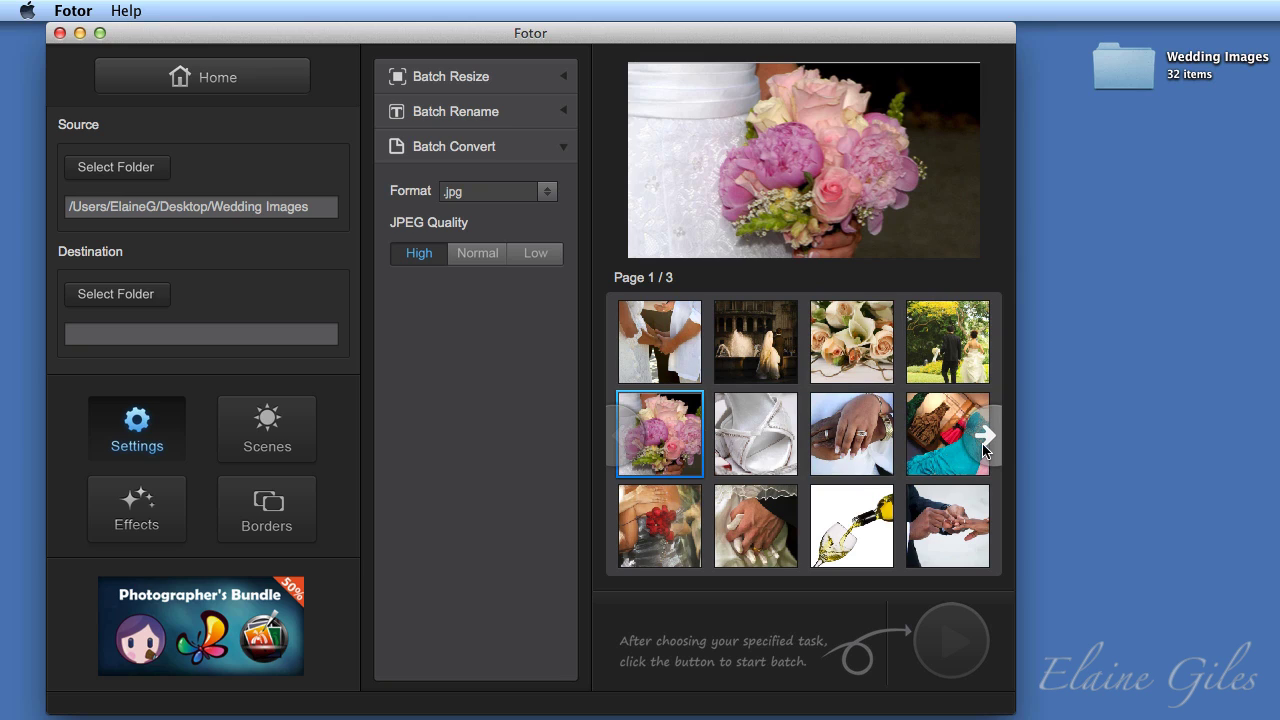
pyautogui.click(985, 437)
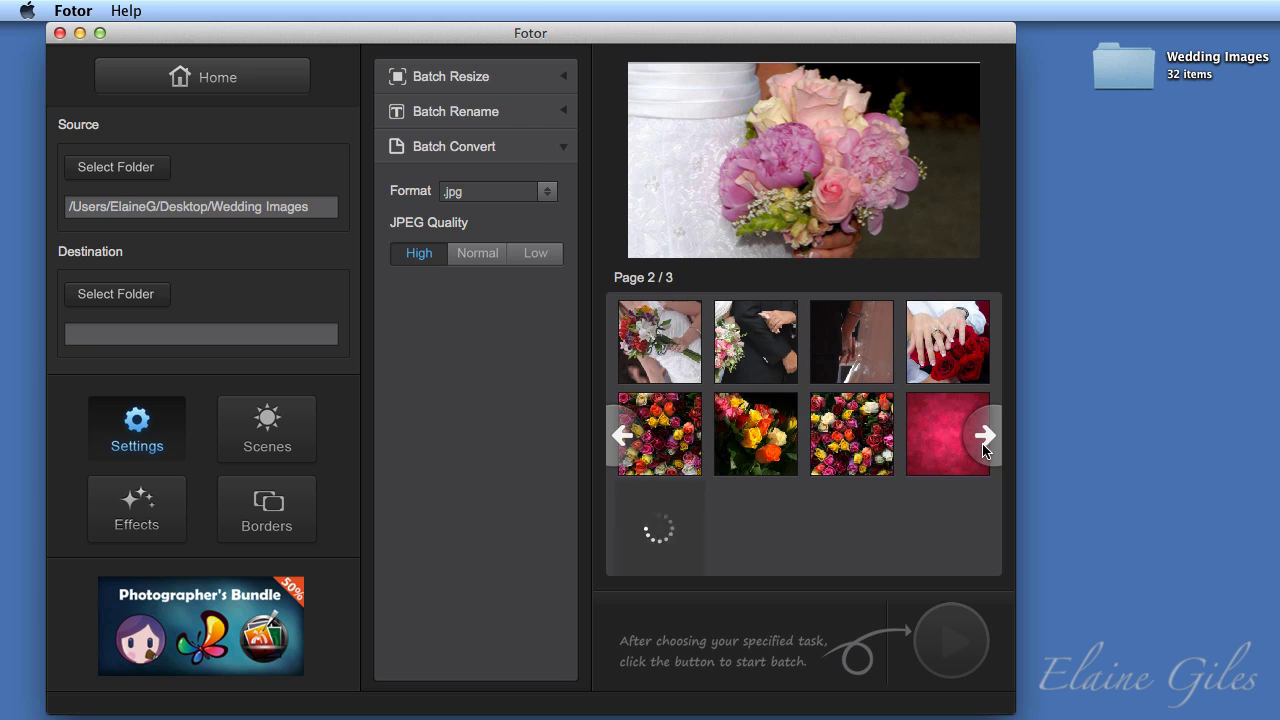
pyautogui.click(983, 445)
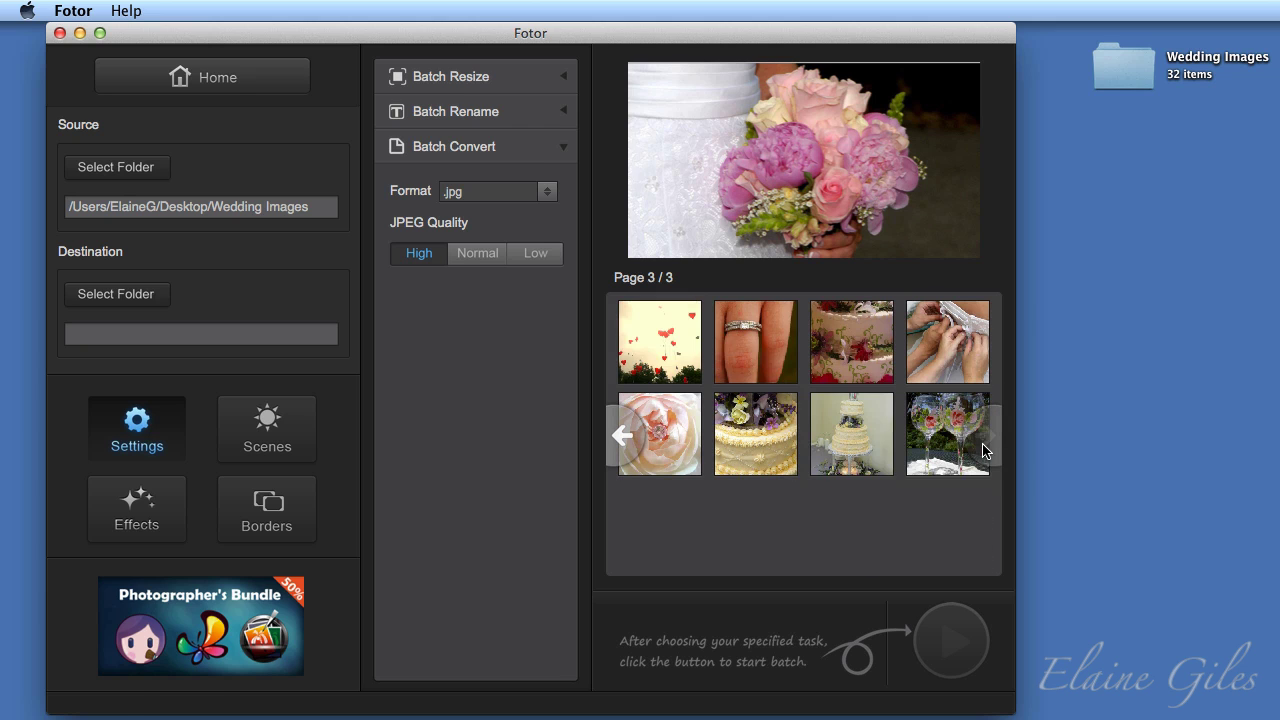
pyautogui.click(874, 440)
pyautogui.click(760, 441)
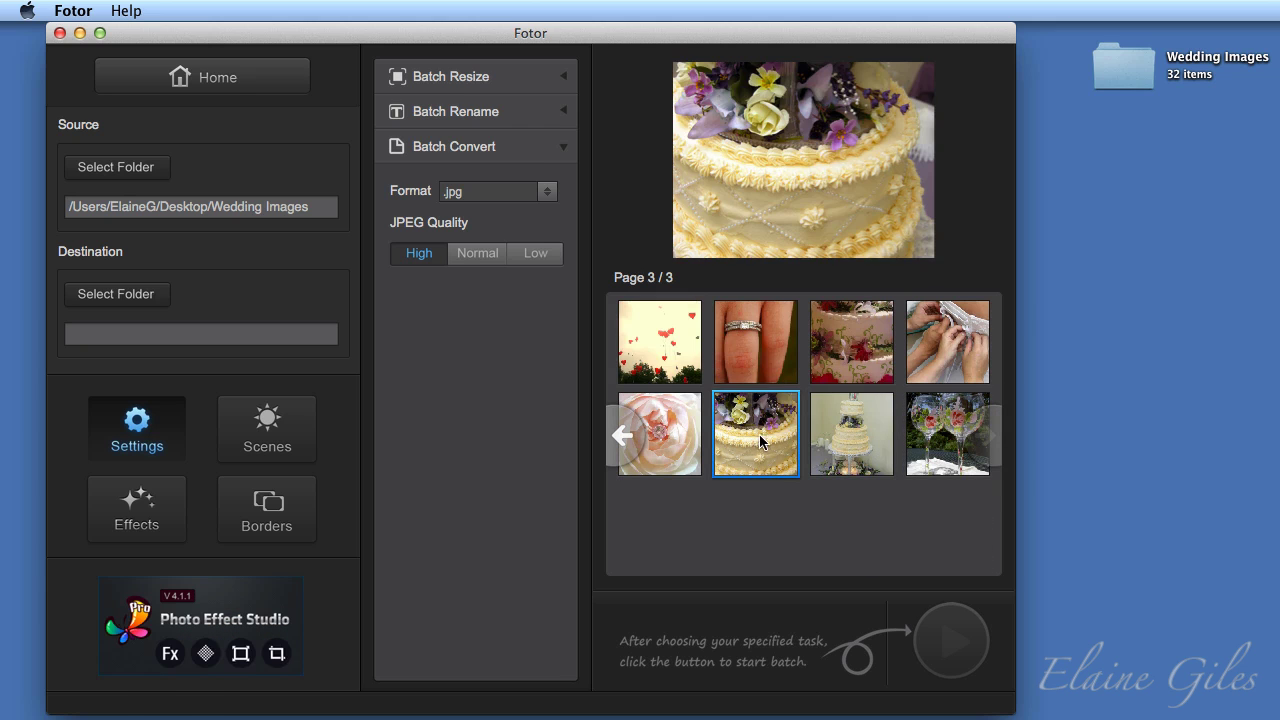
pyautogui.click(748, 358)
pyautogui.click(632, 352)
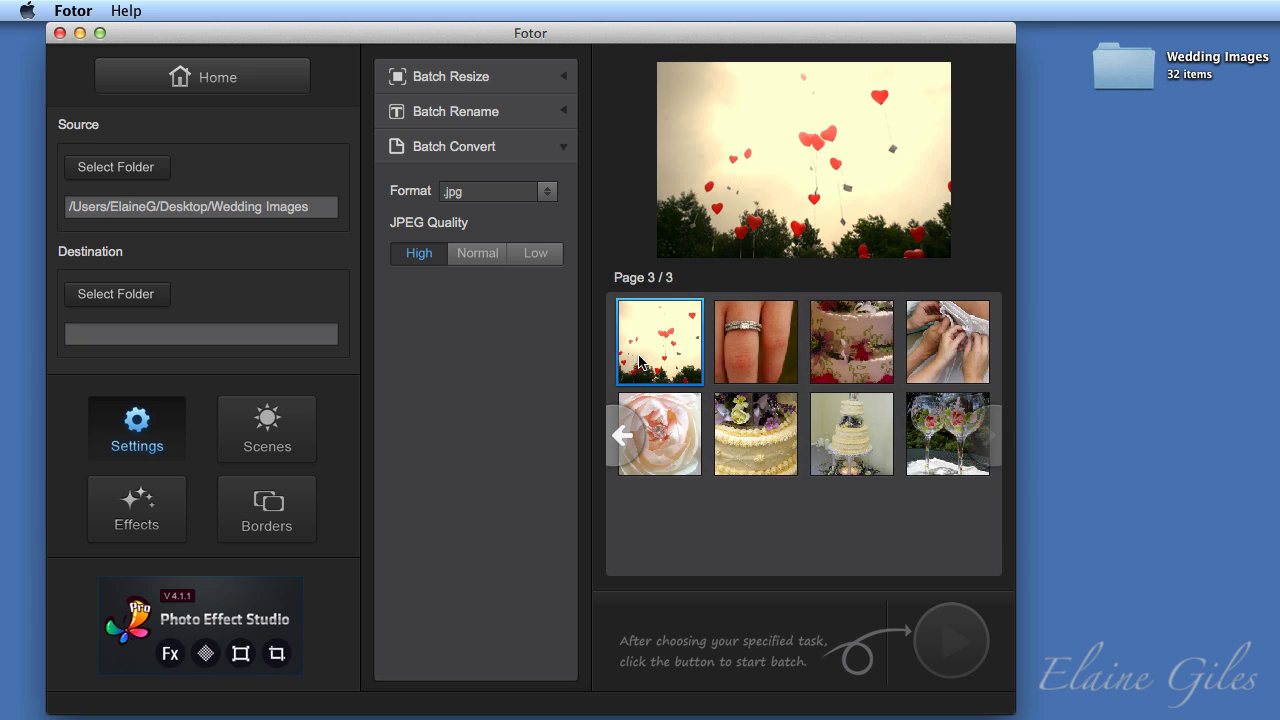
pyautogui.click(624, 450)
pyautogui.click(624, 448)
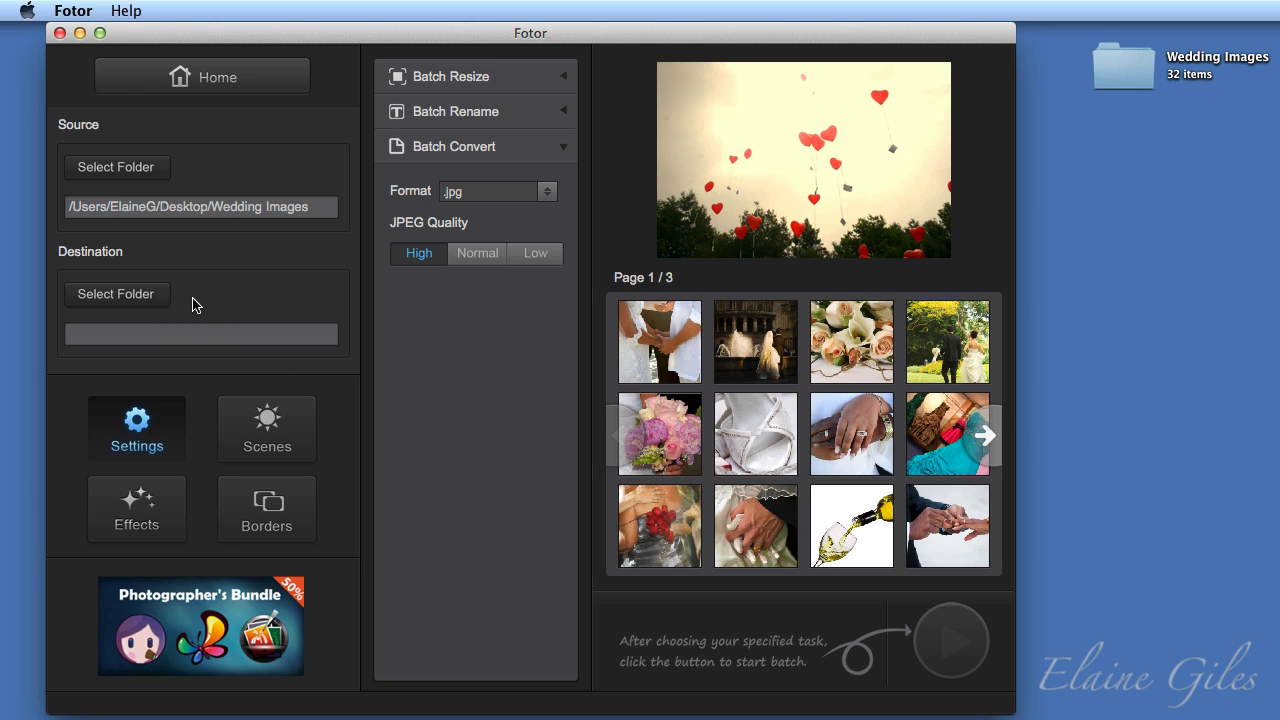
# - Create a 'Converted' folder on the Desktop and choose it as the batch Destination
pyautogui.click(150, 297)
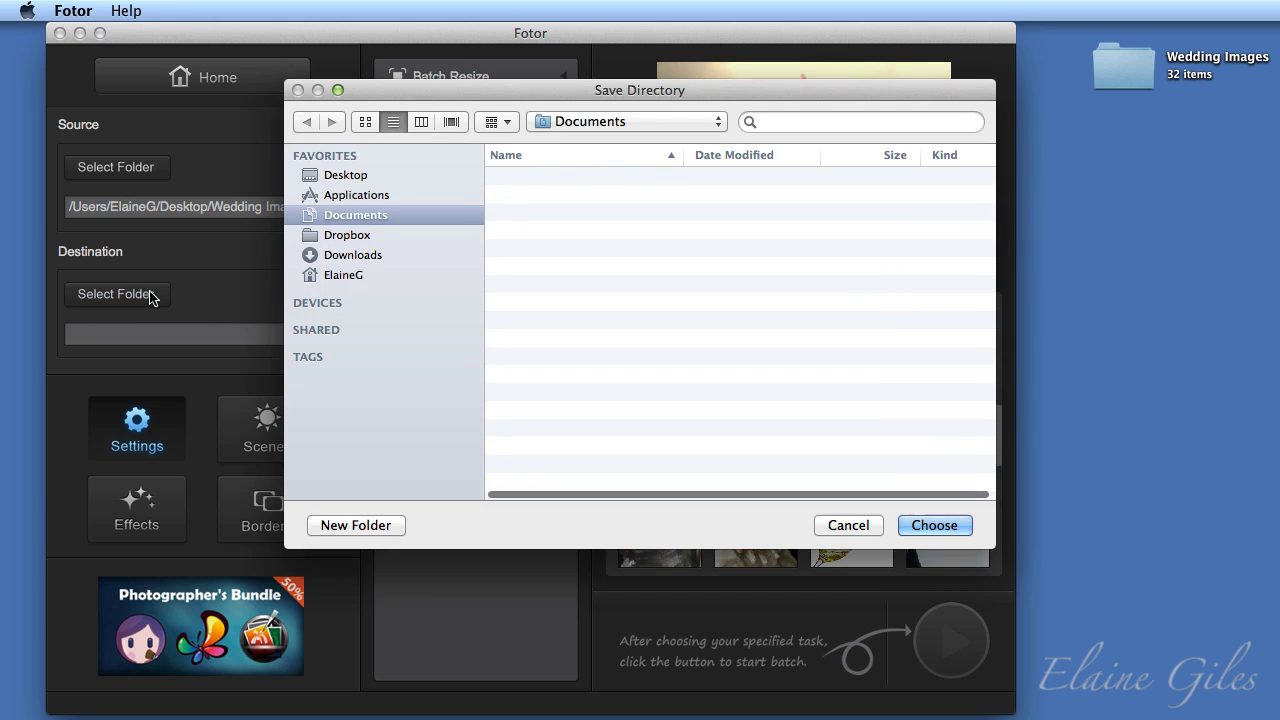
pyautogui.click(371, 179)
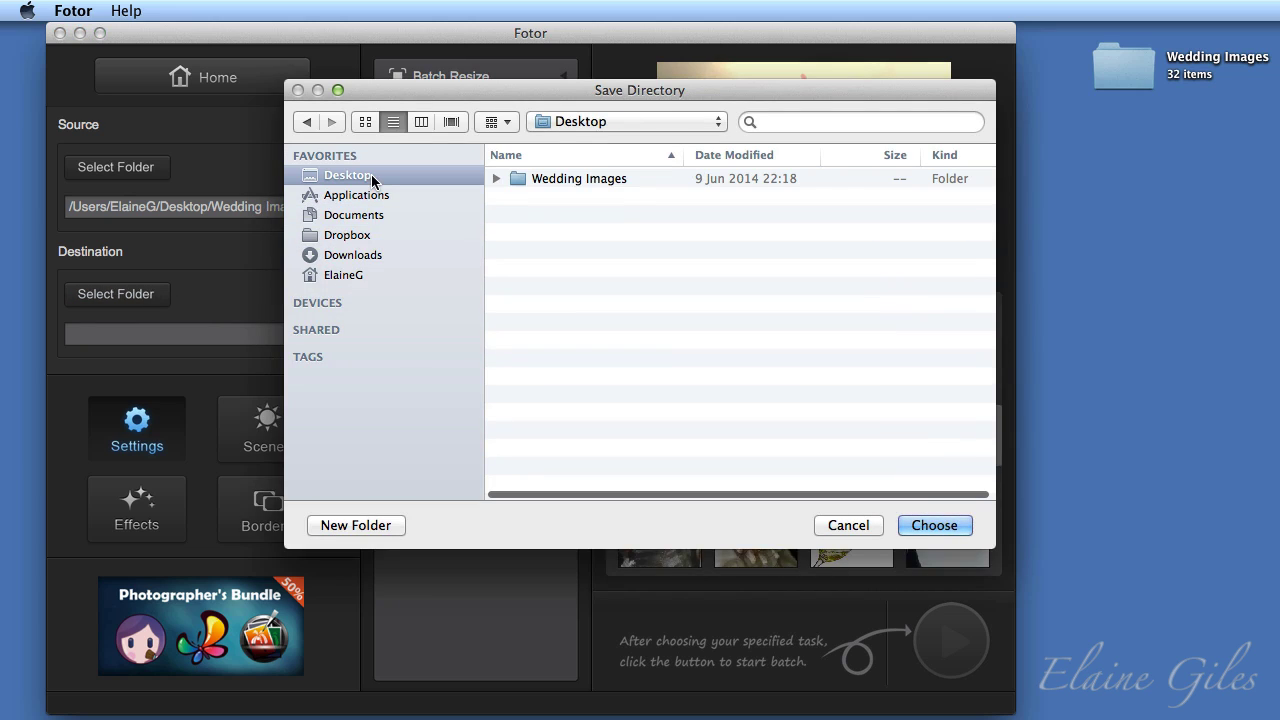
pyautogui.click(364, 525)
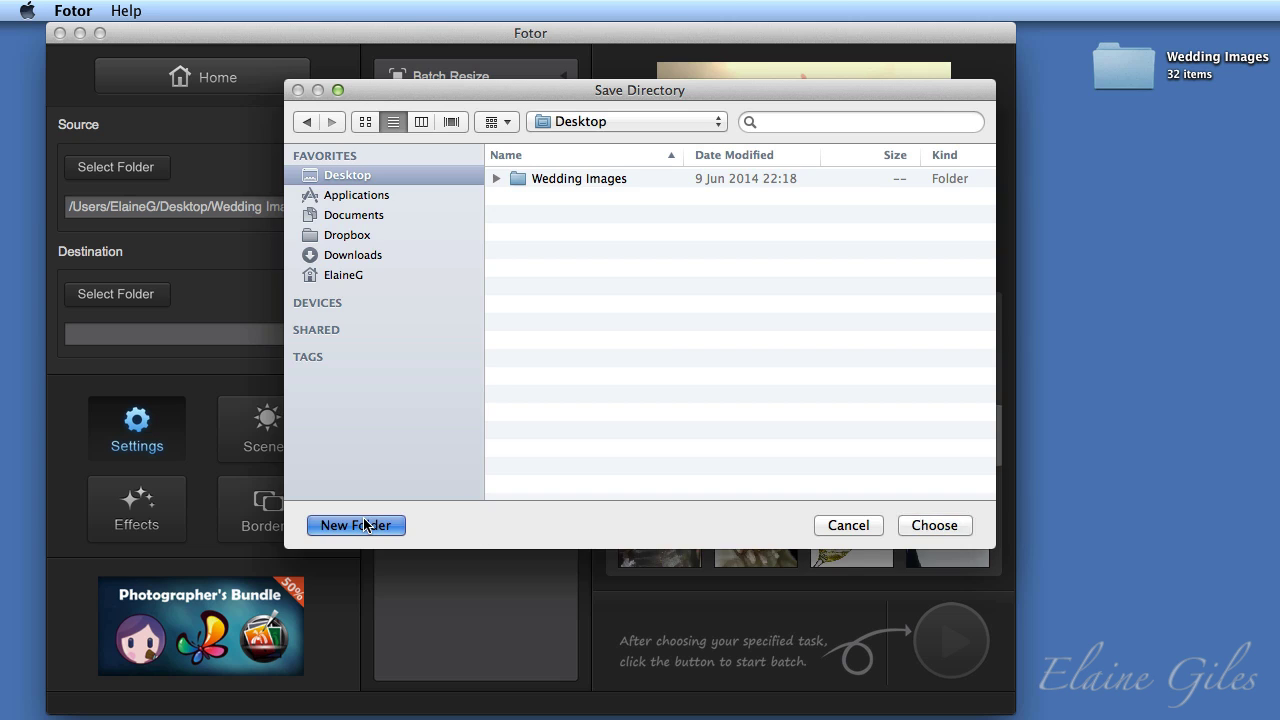
pyautogui.write('Con')
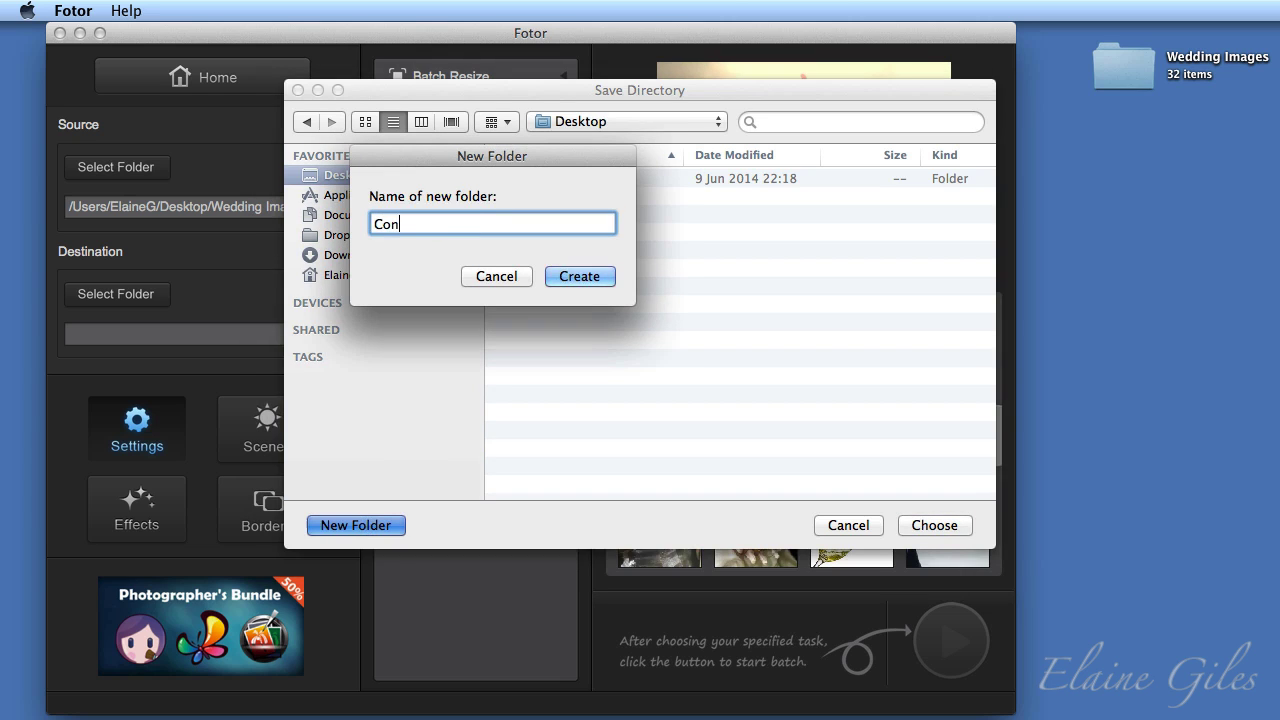
pyautogui.write('verted')
pyautogui.press('Return')
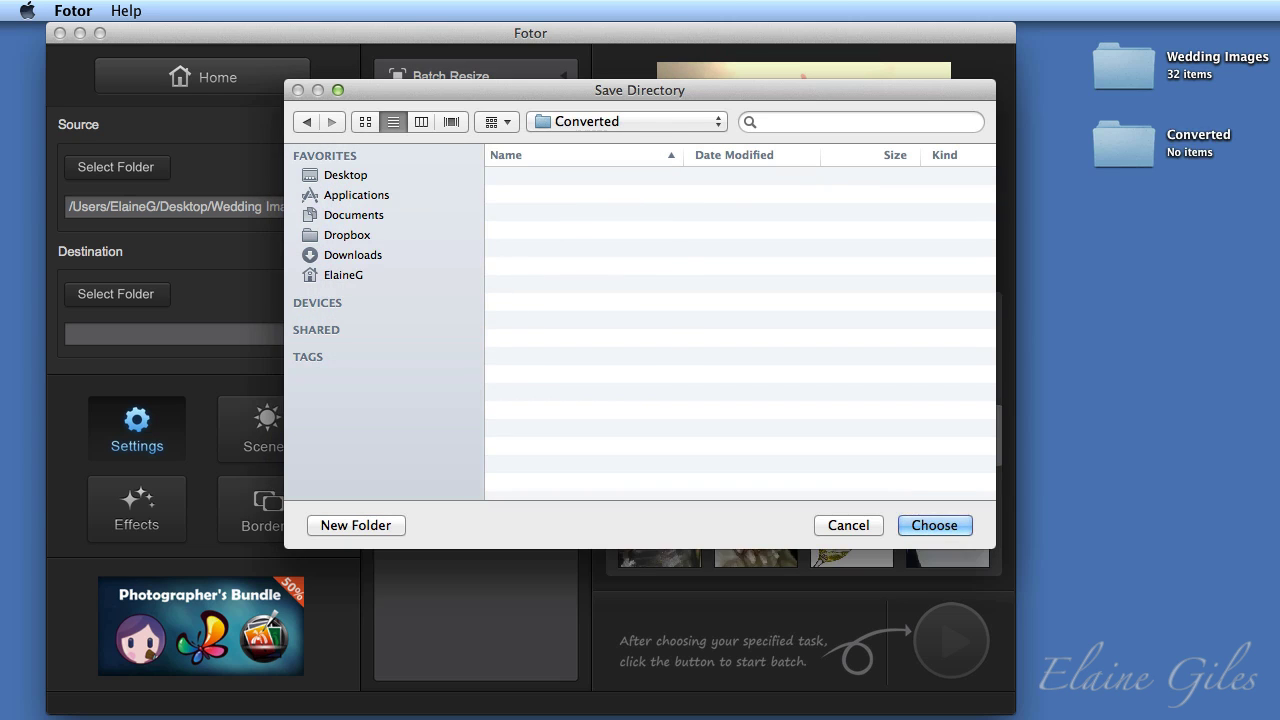
pyautogui.click(936, 523)
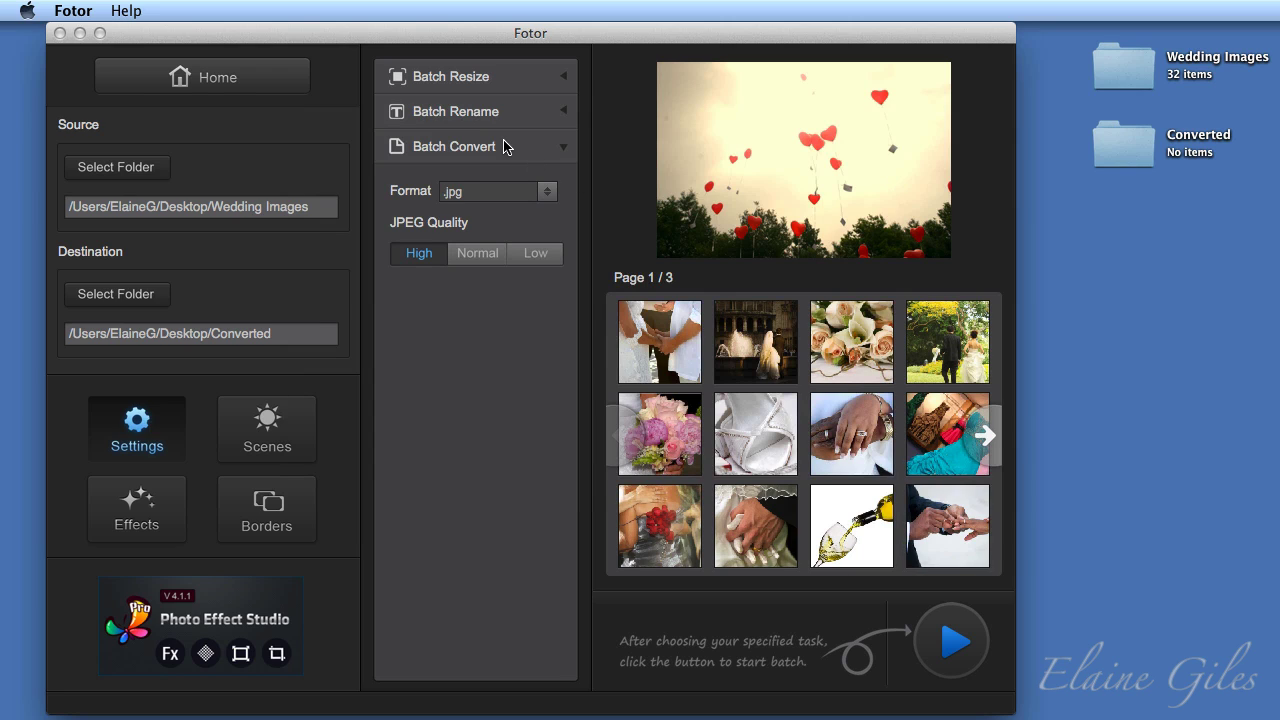
# - Set the output format to .png and run the batch on all 32 photos
pyautogui.click(547, 191)
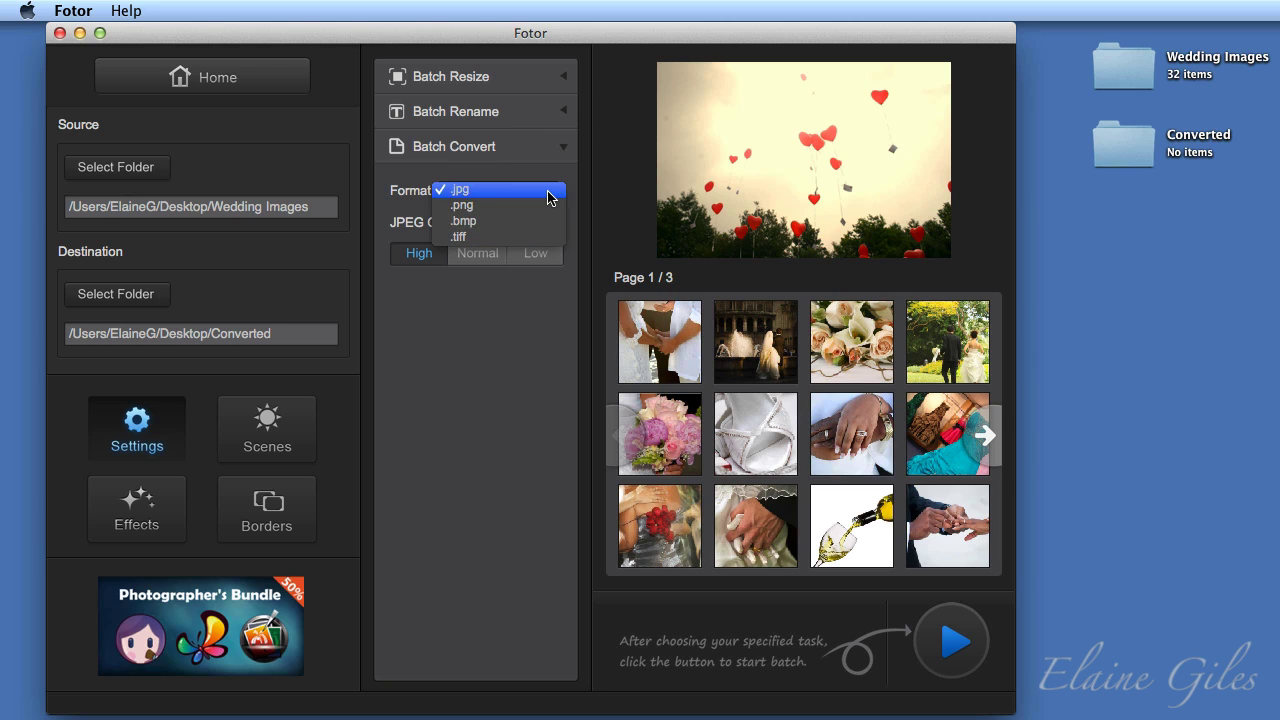
pyautogui.click(547, 192)
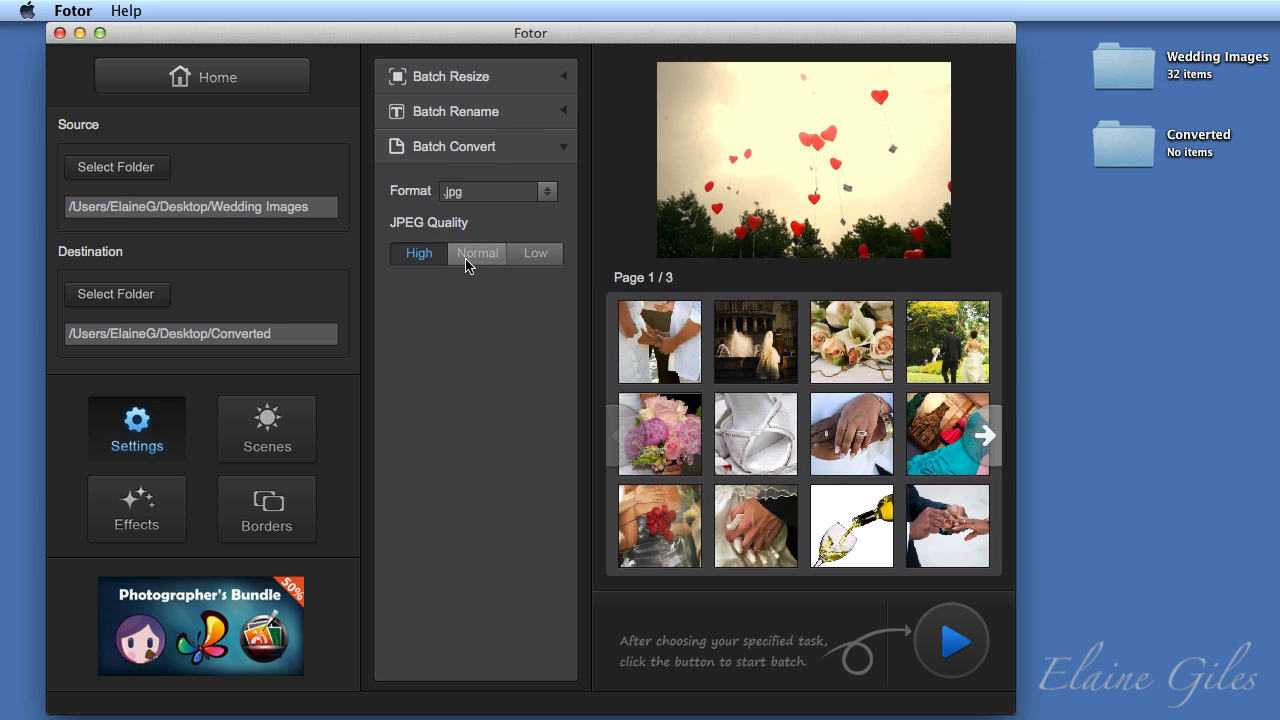
pyautogui.click(546, 191)
pyautogui.click(532, 207)
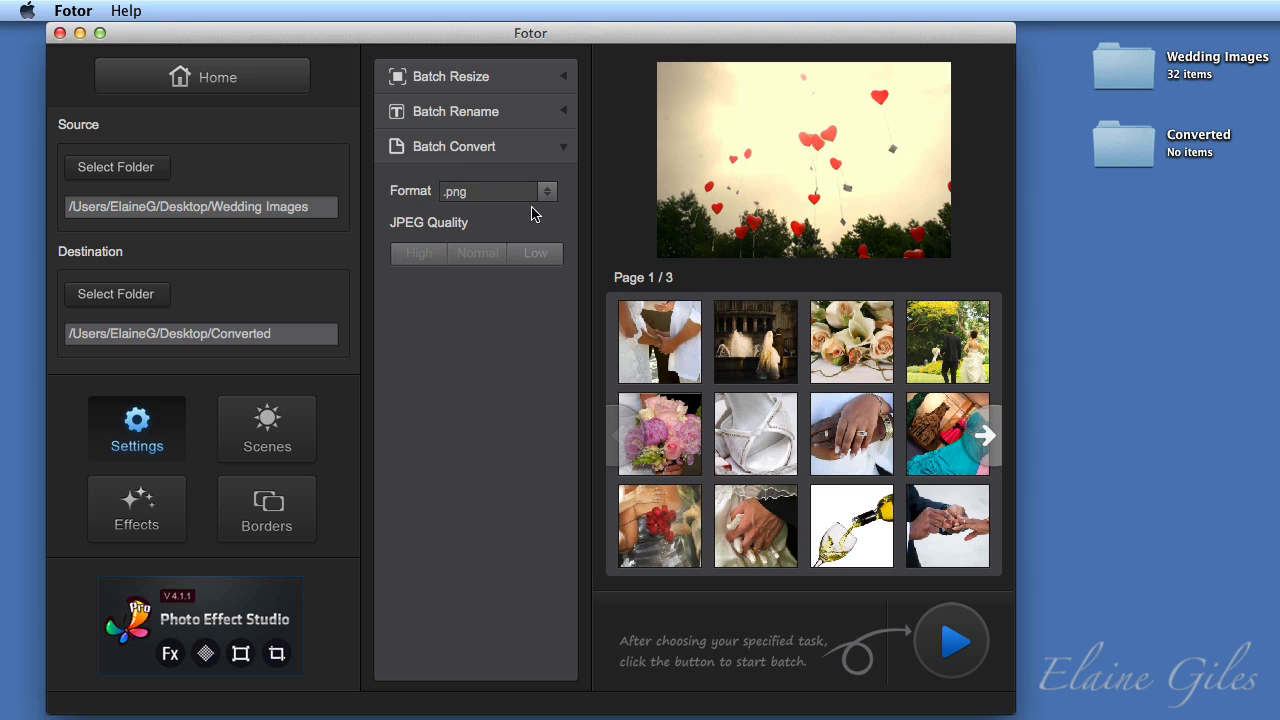
pyautogui.click(952, 653)
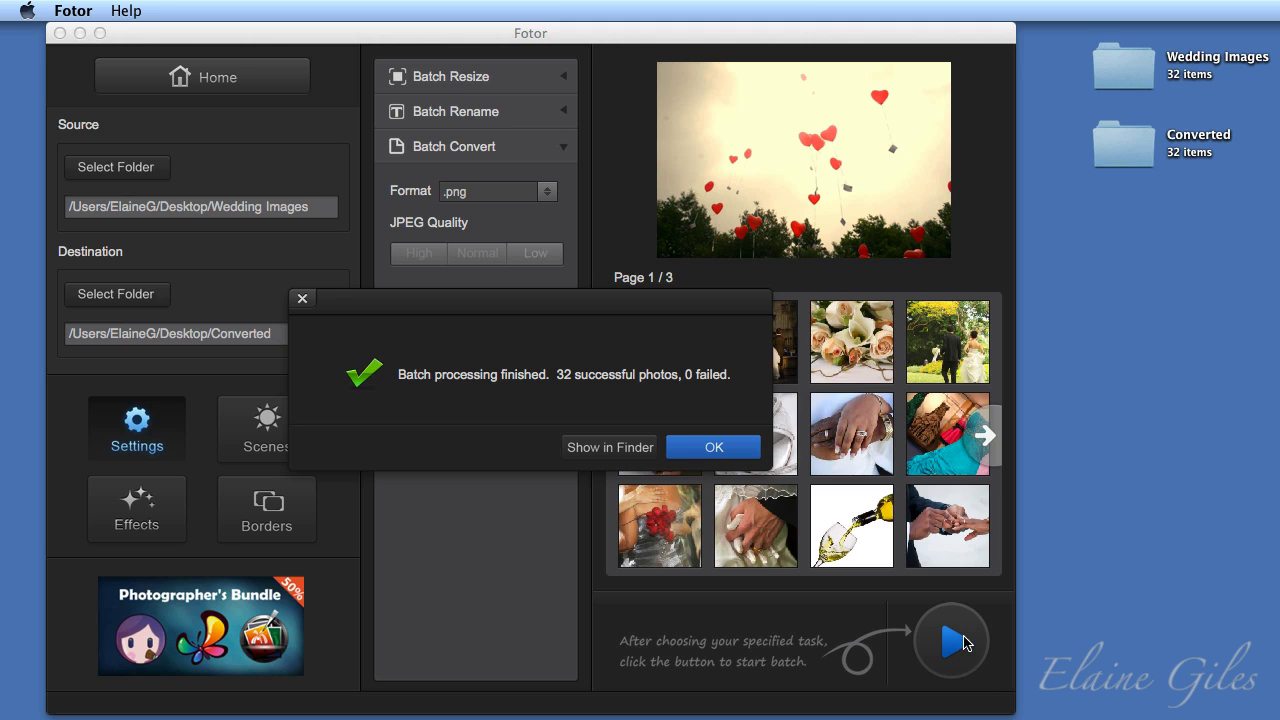
# - Compare the converted PNGs with the original Wedding Images files in Finder, then close both windows
pyautogui.click(605, 447)
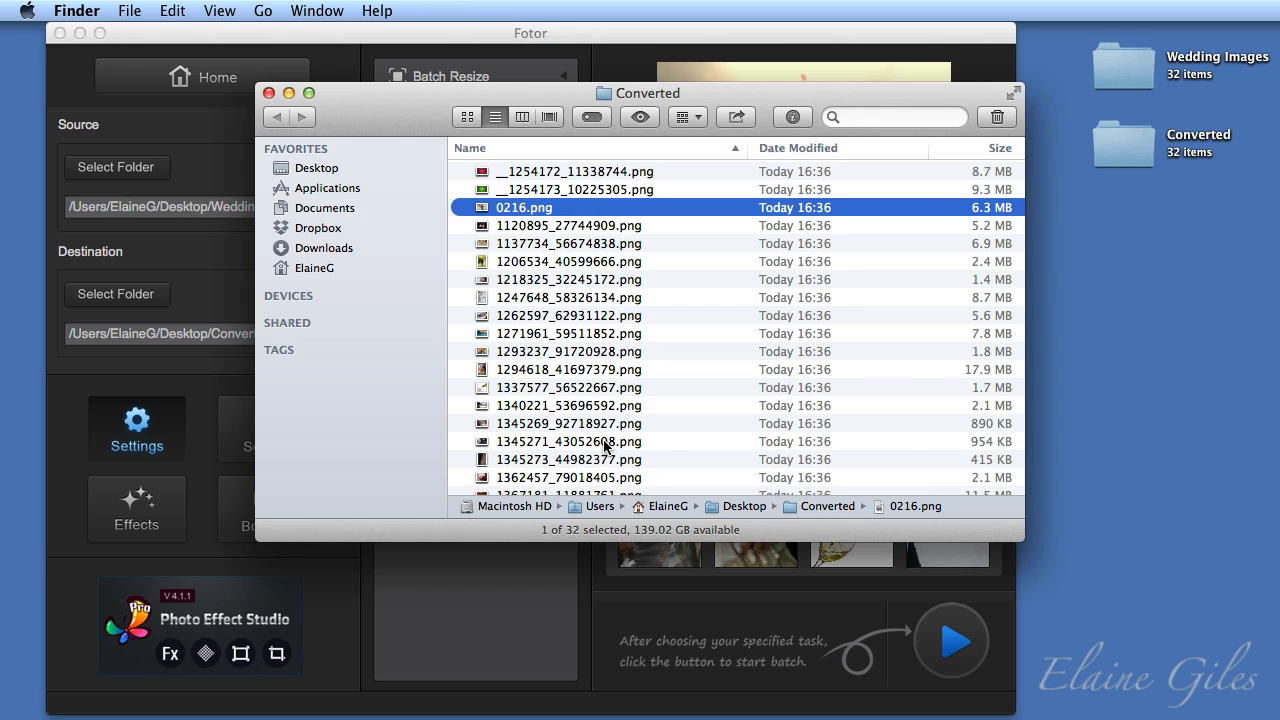
pyautogui.scroll(-5, 704, 441)
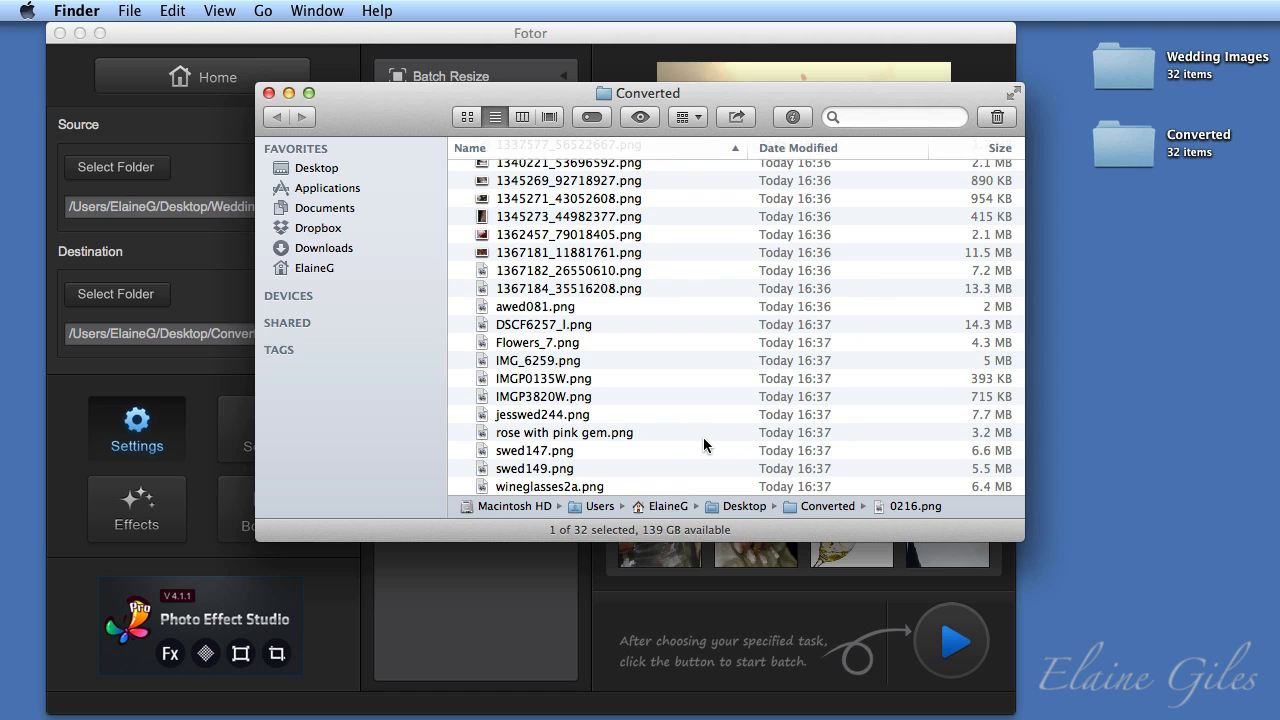
pyautogui.doubleClick(1121, 63)
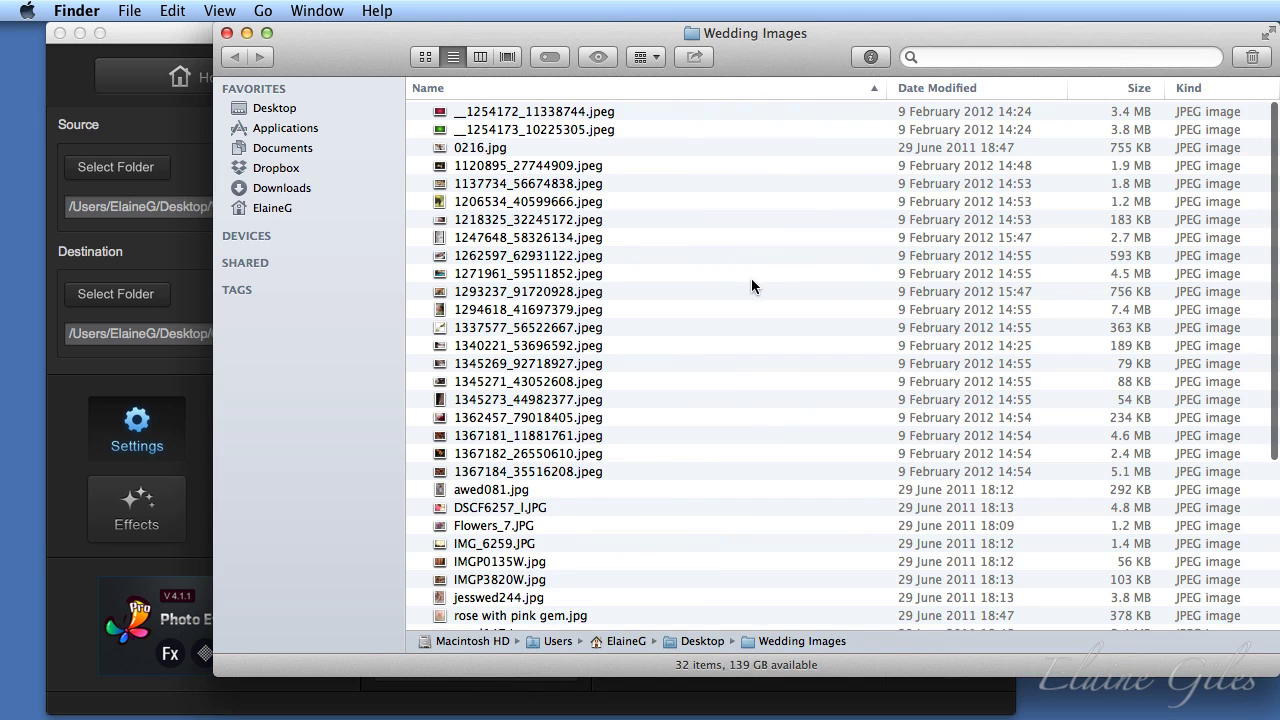
pyautogui.scroll(-5, 751, 280)
pyautogui.scroll(3, 751, 278)
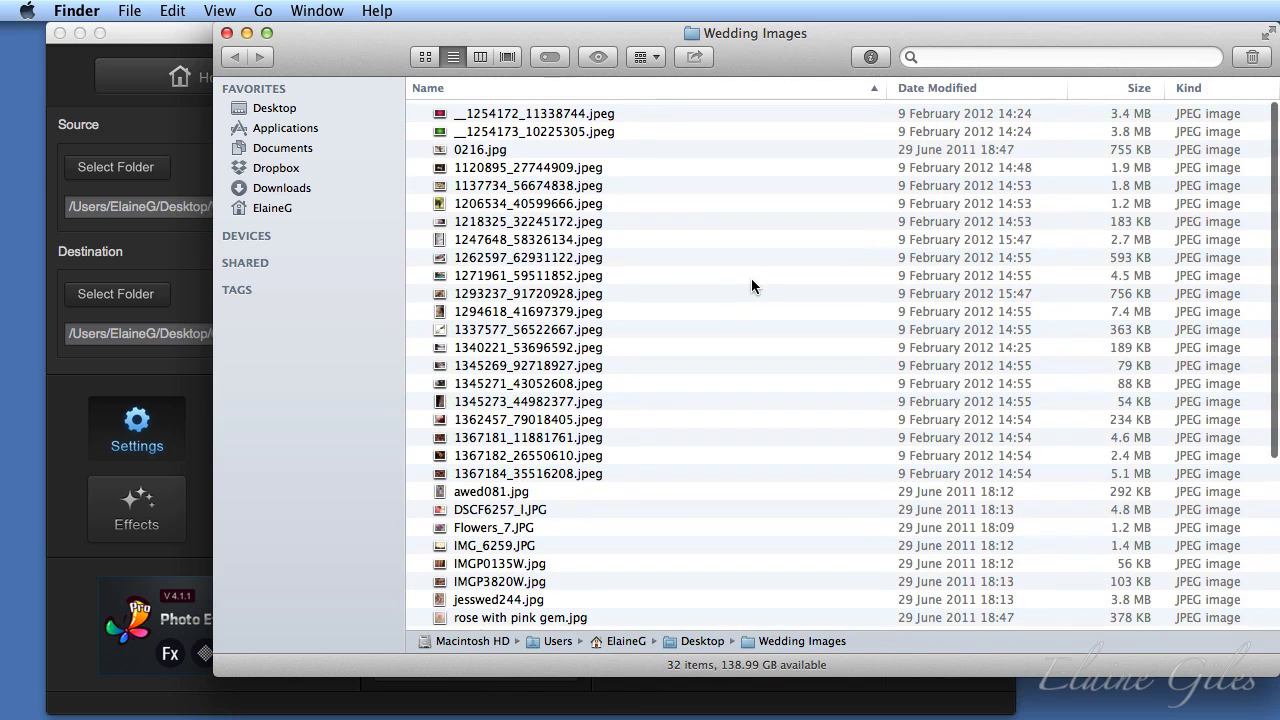
pyautogui.click(227, 34)
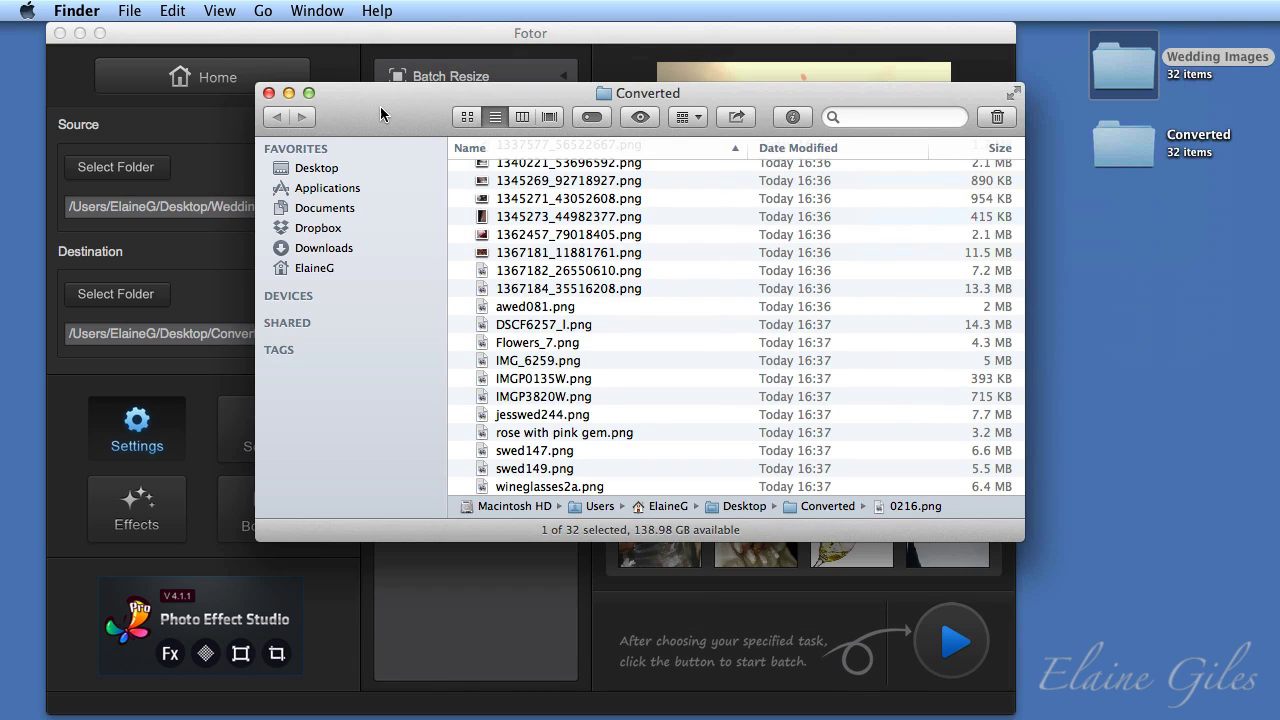
pyautogui.click(268, 93)
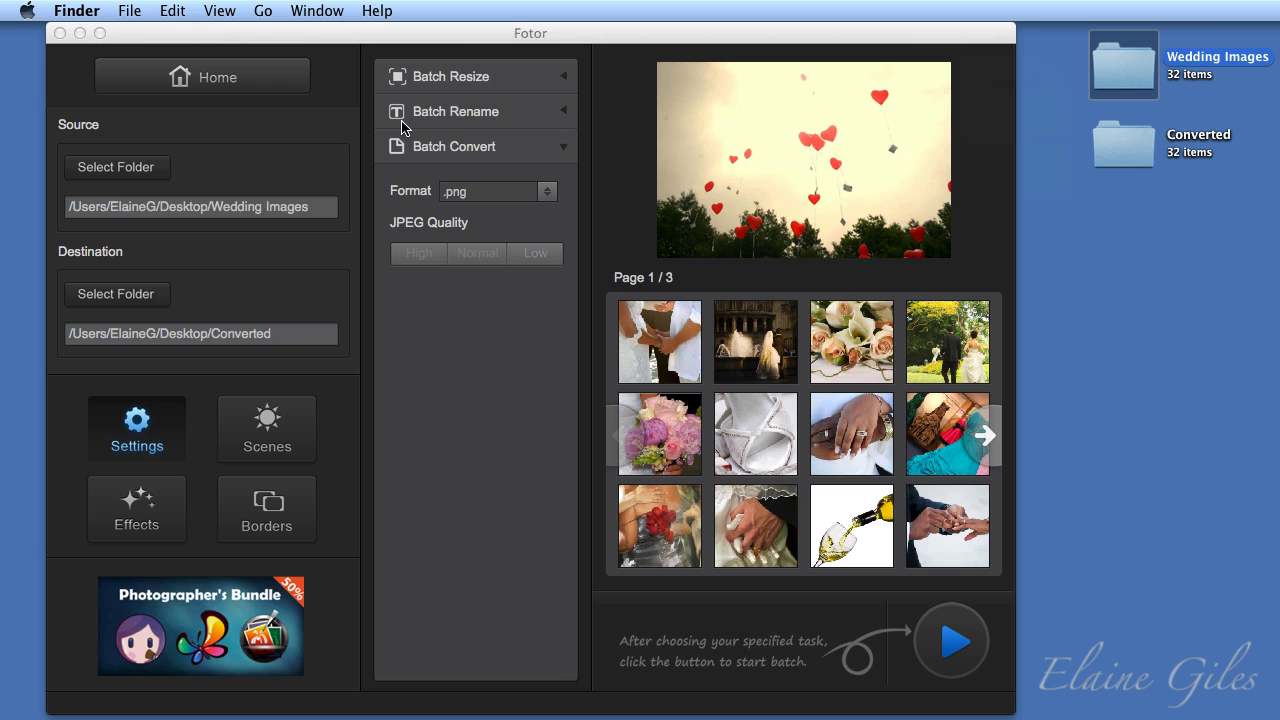
# - Create a 'Renamed' folder on the Desktop and set it as the batch Destination
pyautogui.click(146, 298)
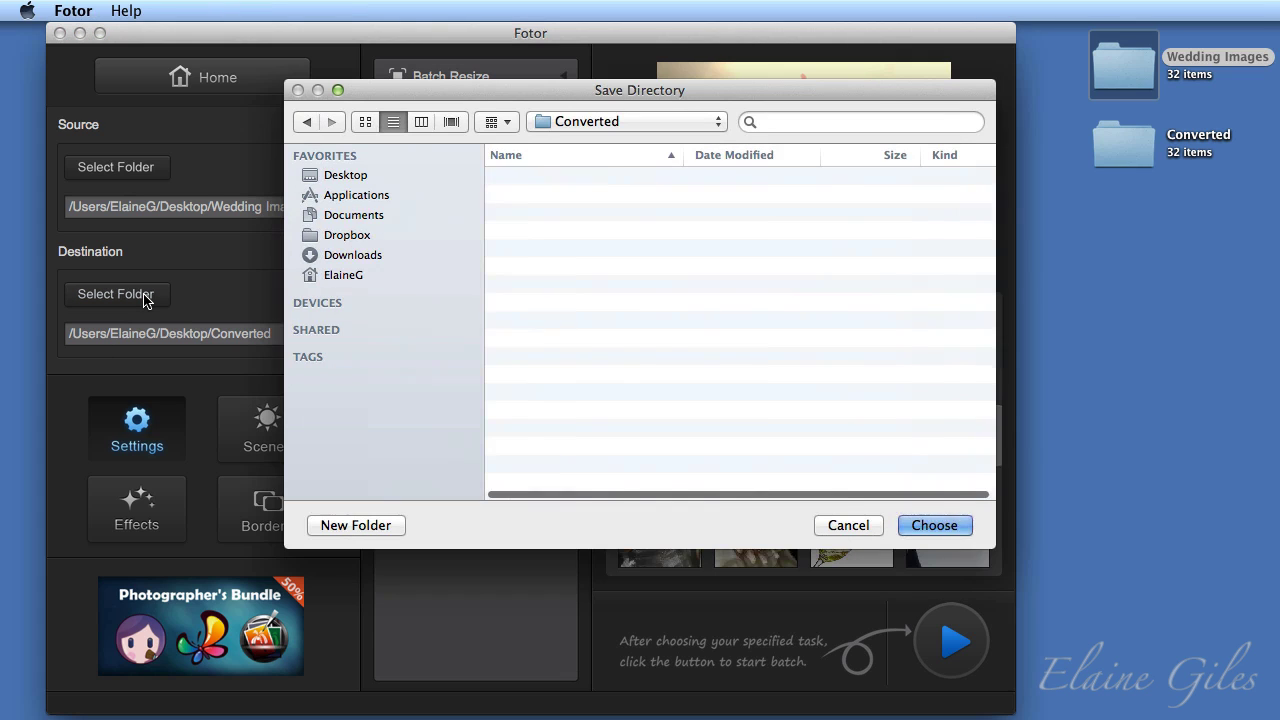
pyautogui.click(357, 176)
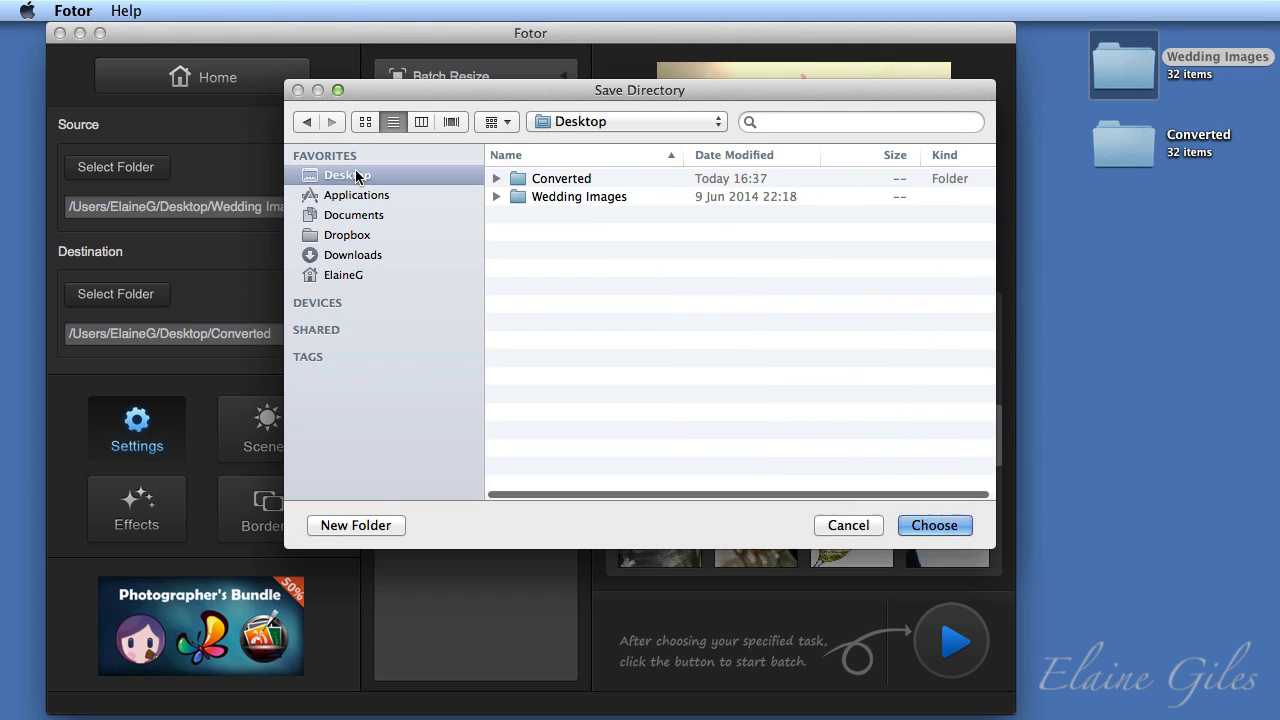
pyautogui.click(382, 527)
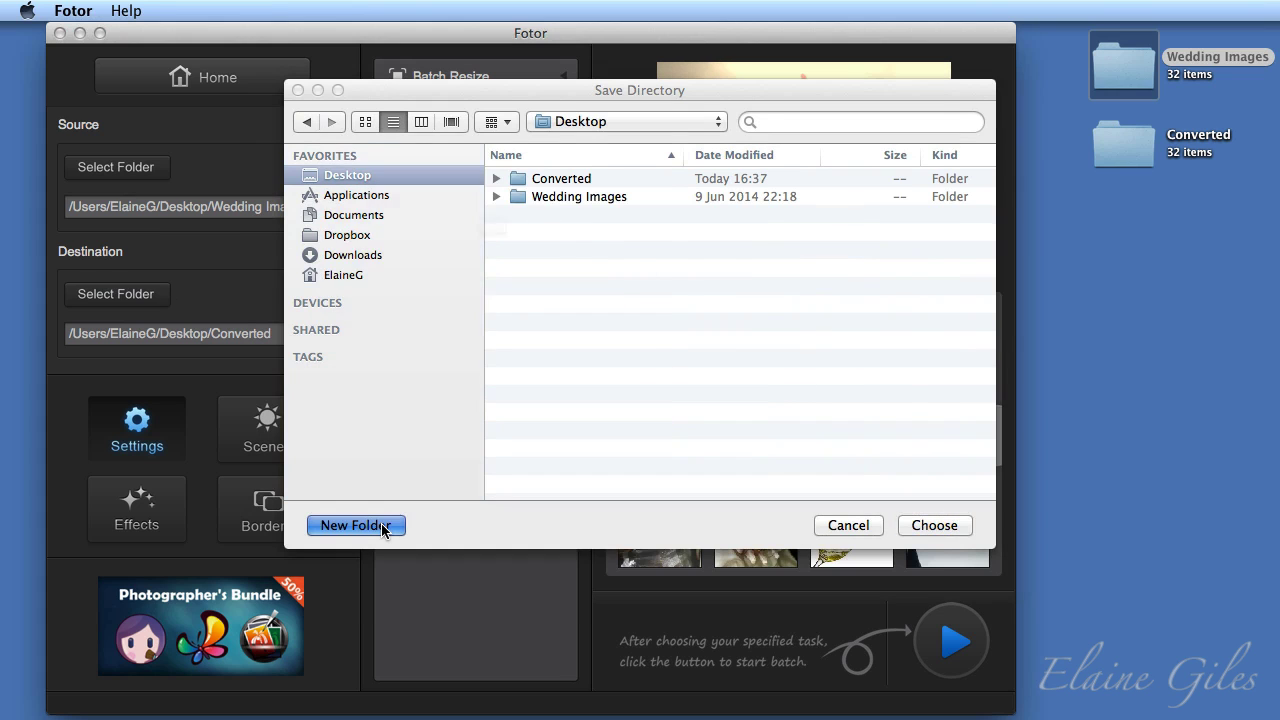
pyautogui.write('Renamed')
pyautogui.press('Return')
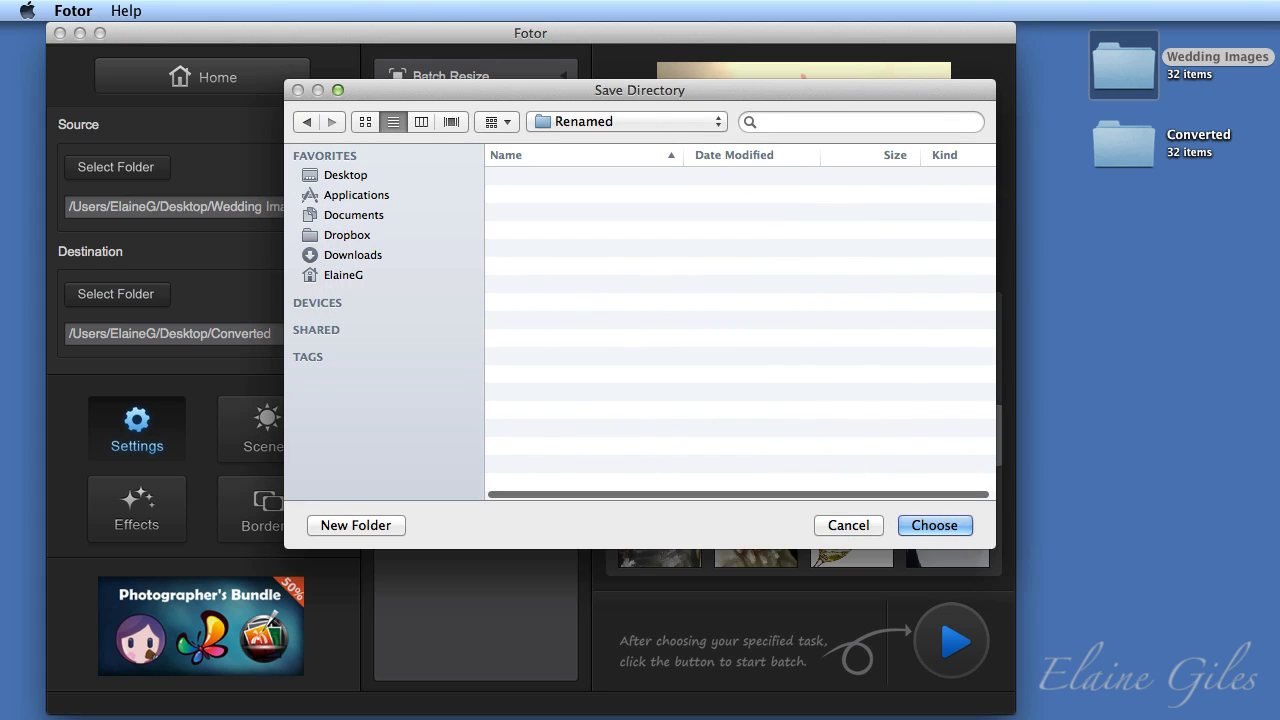
pyautogui.press('Return')
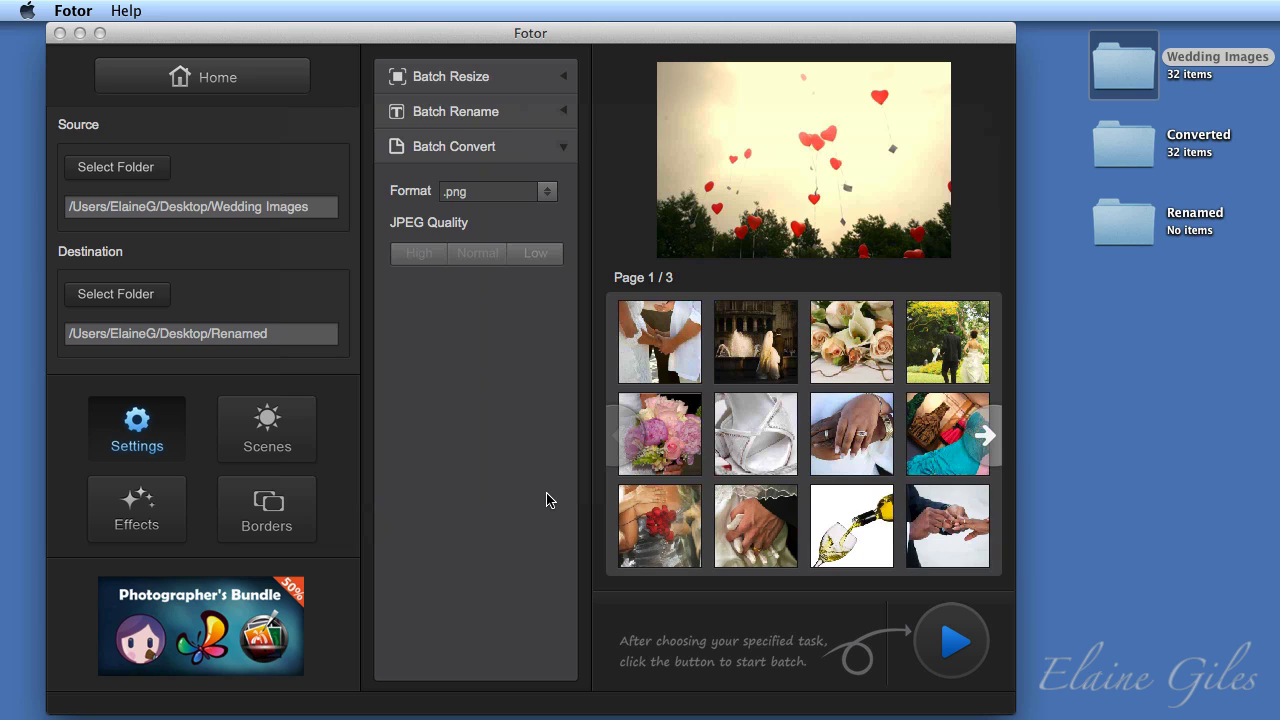
# - Enable Batch Rename with file name 'Wedding' and numbering appended from 1
pyautogui.click(565, 114)
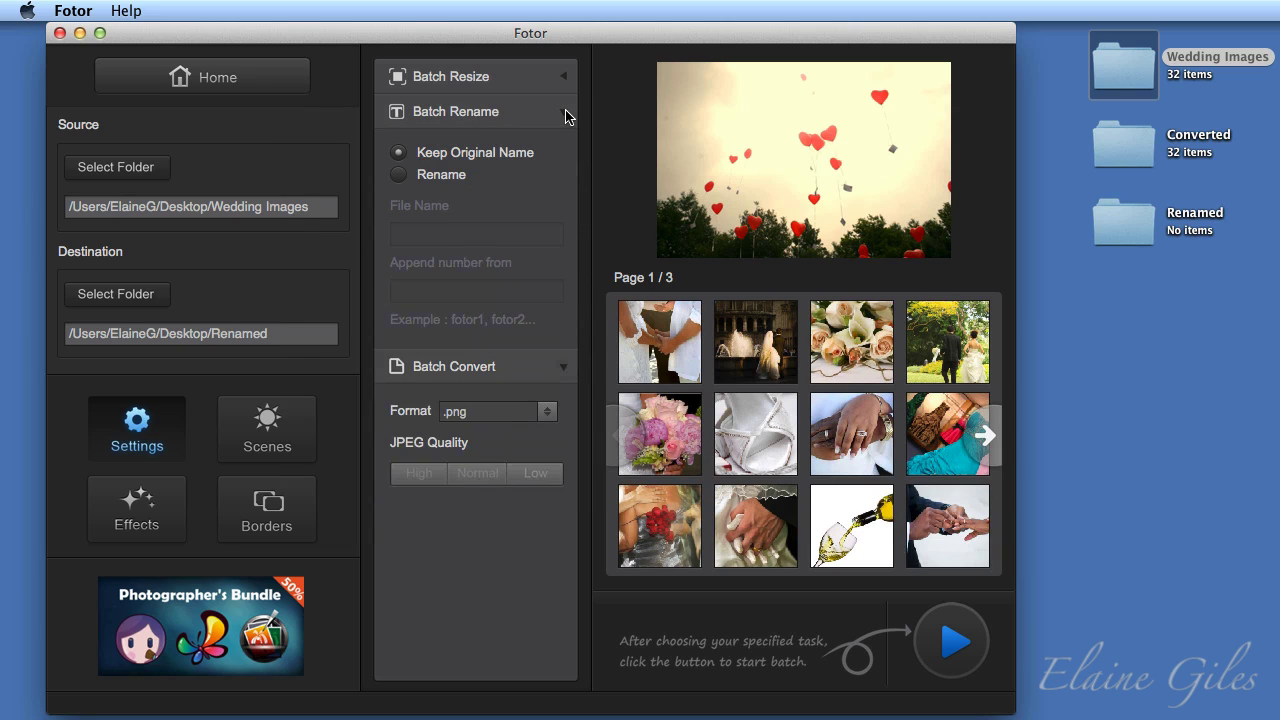
pyautogui.click(564, 369)
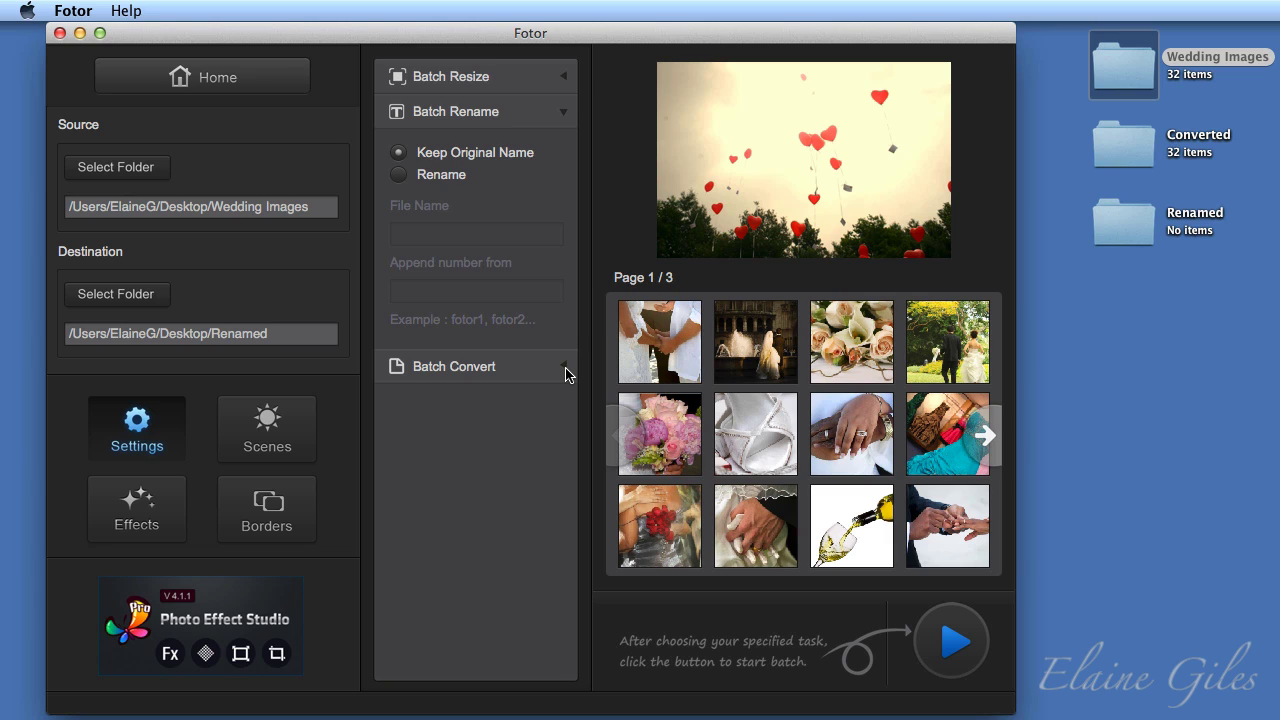
pyautogui.click(399, 177)
pyautogui.click(416, 234)
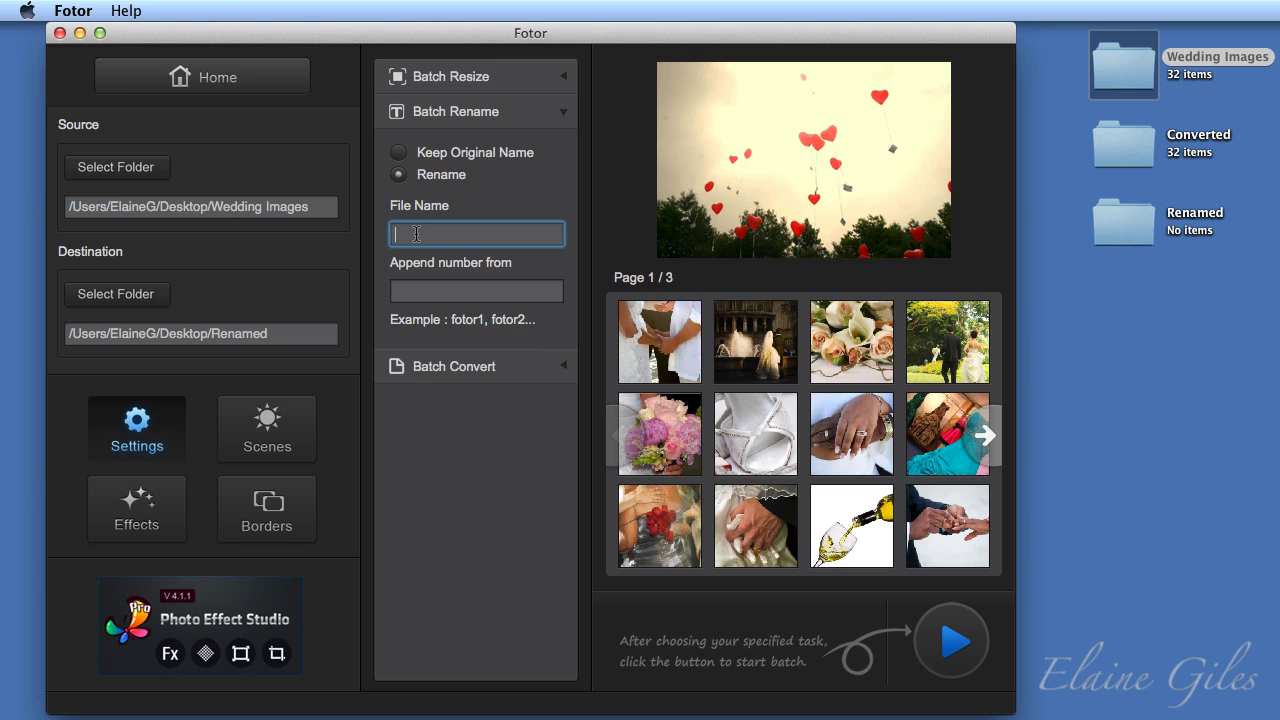
pyautogui.write('Wedding')
pyautogui.click(436, 292)
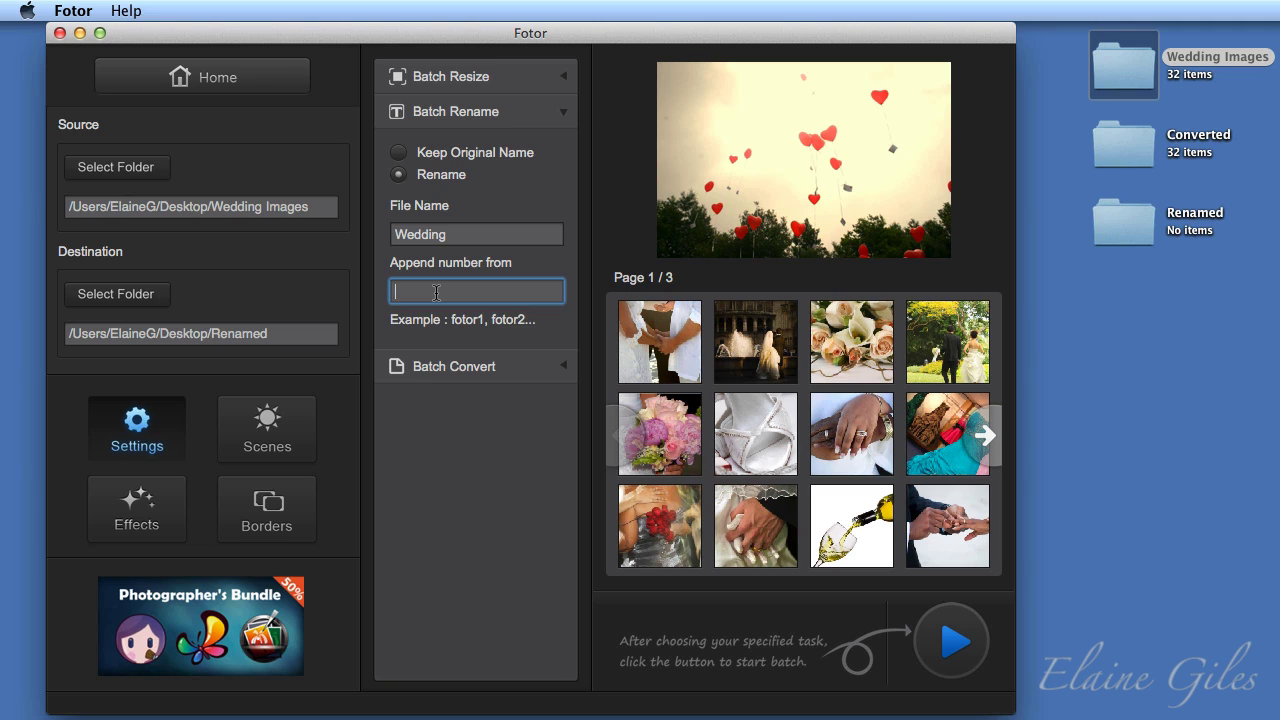
pyautogui.write('1')
# - Reopen Batch Convert and switch the output Format from .png to .jpg
pyautogui.click(562, 371)
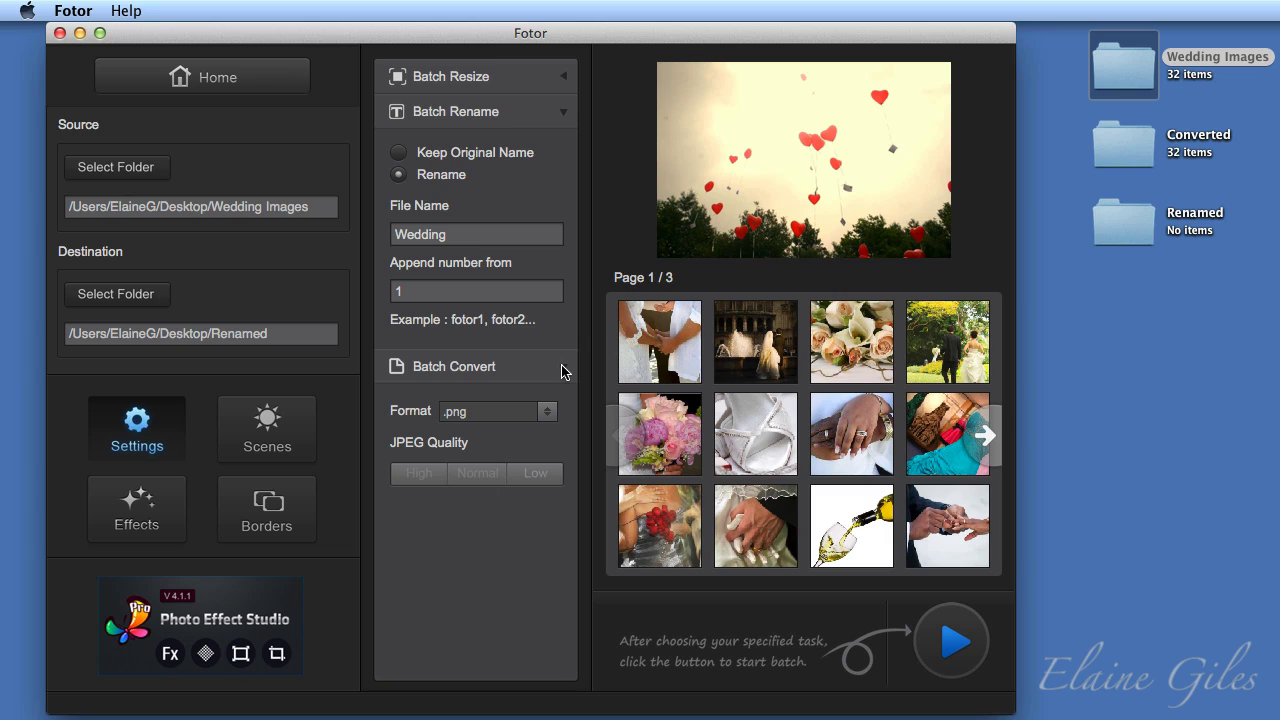
pyautogui.click(547, 418)
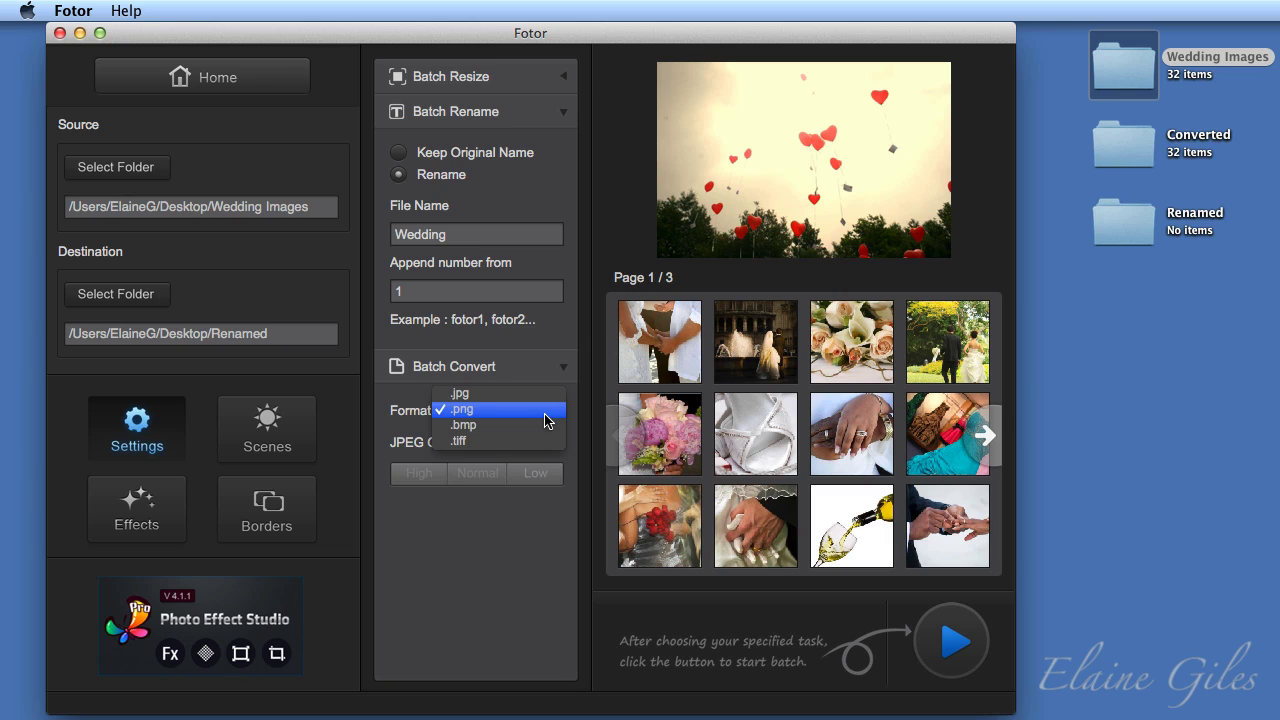
pyautogui.click(551, 395)
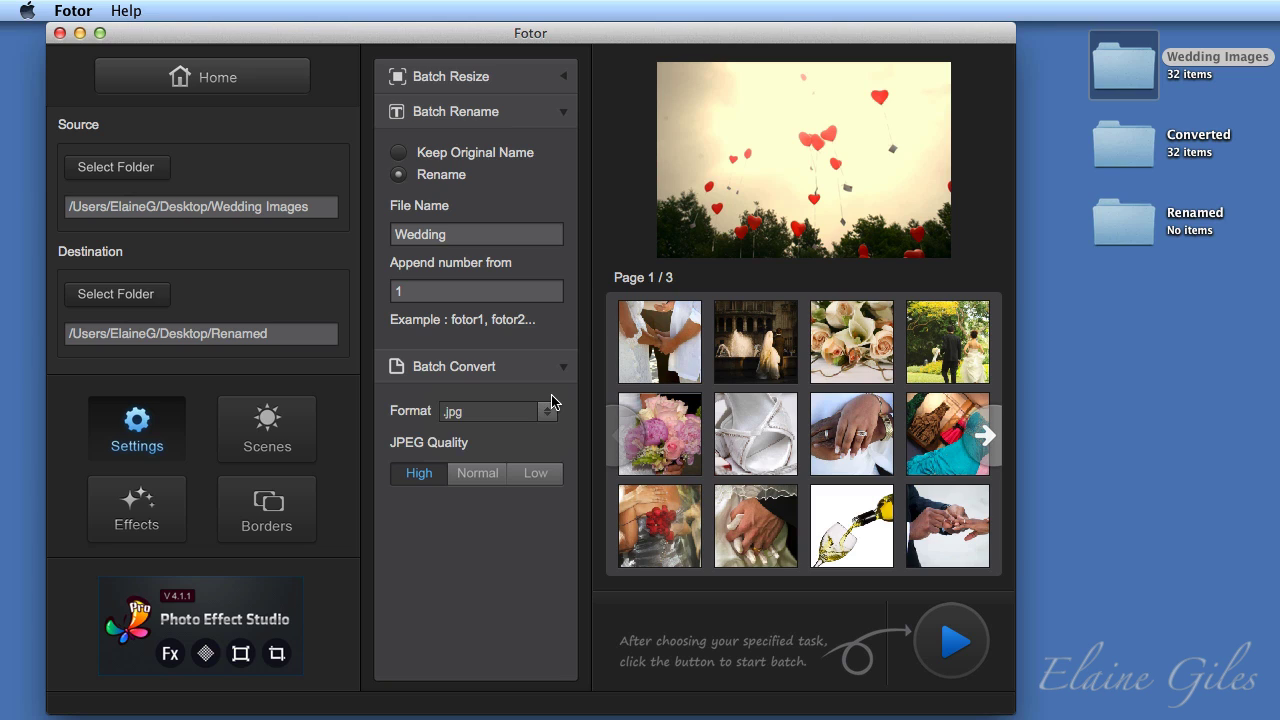
# - Run the batch, check Wedding1 to Wedding32.jpg in the Renamed folder, then close Finder
pyautogui.click(958, 635)
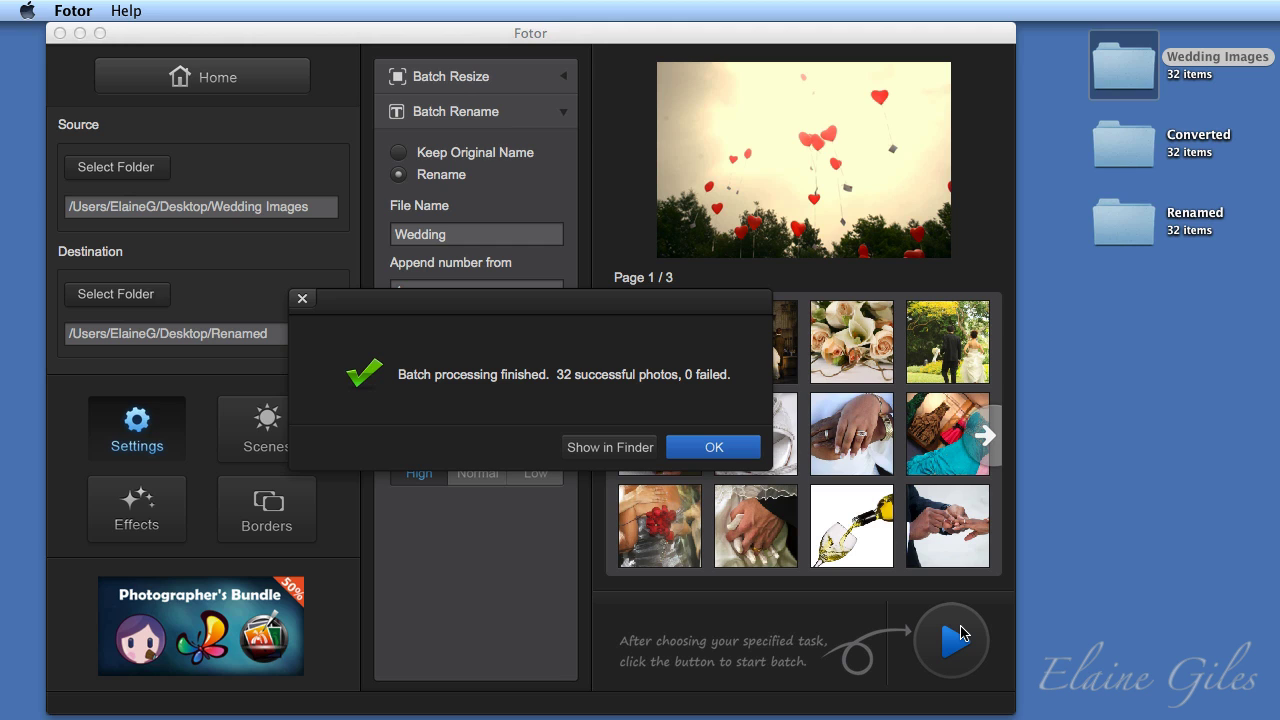
pyautogui.click(600, 448)
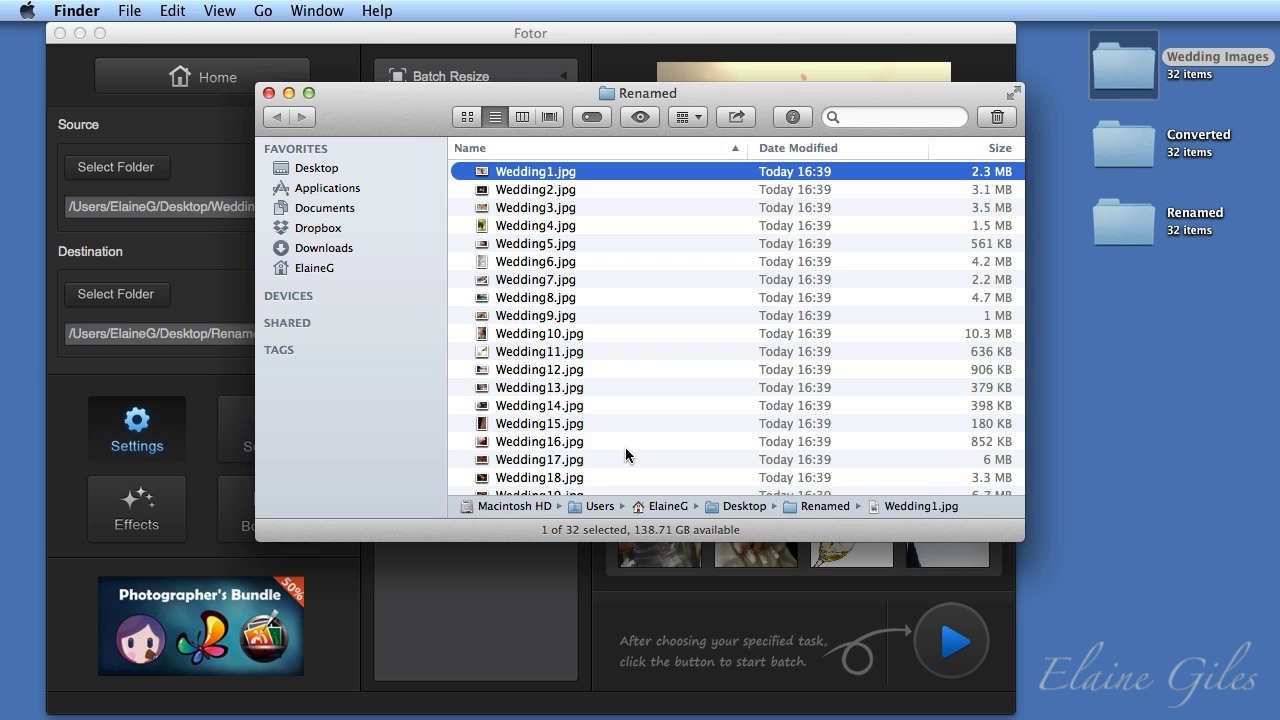
pyautogui.scroll(-5, 626, 455)
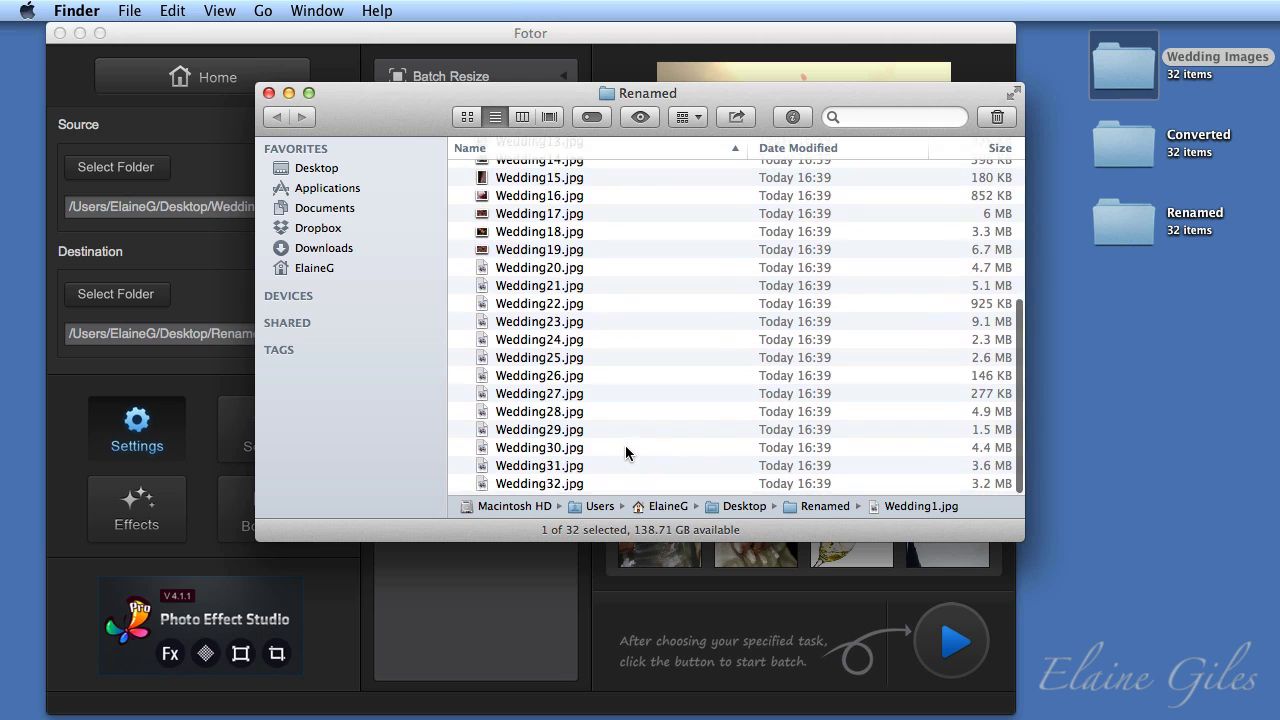
pyautogui.click(268, 93)
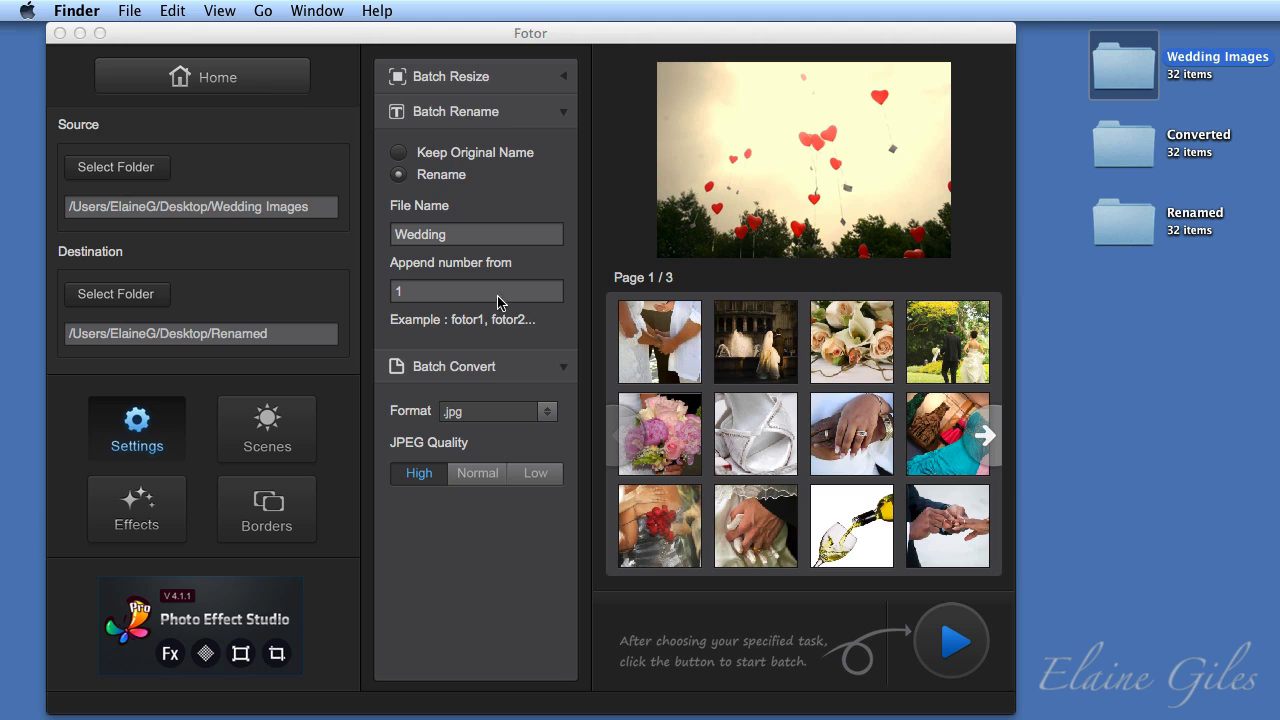
# - Turn on Batch Resize and set the output width to 80 with proportions kept
pyautogui.click(561, 372)
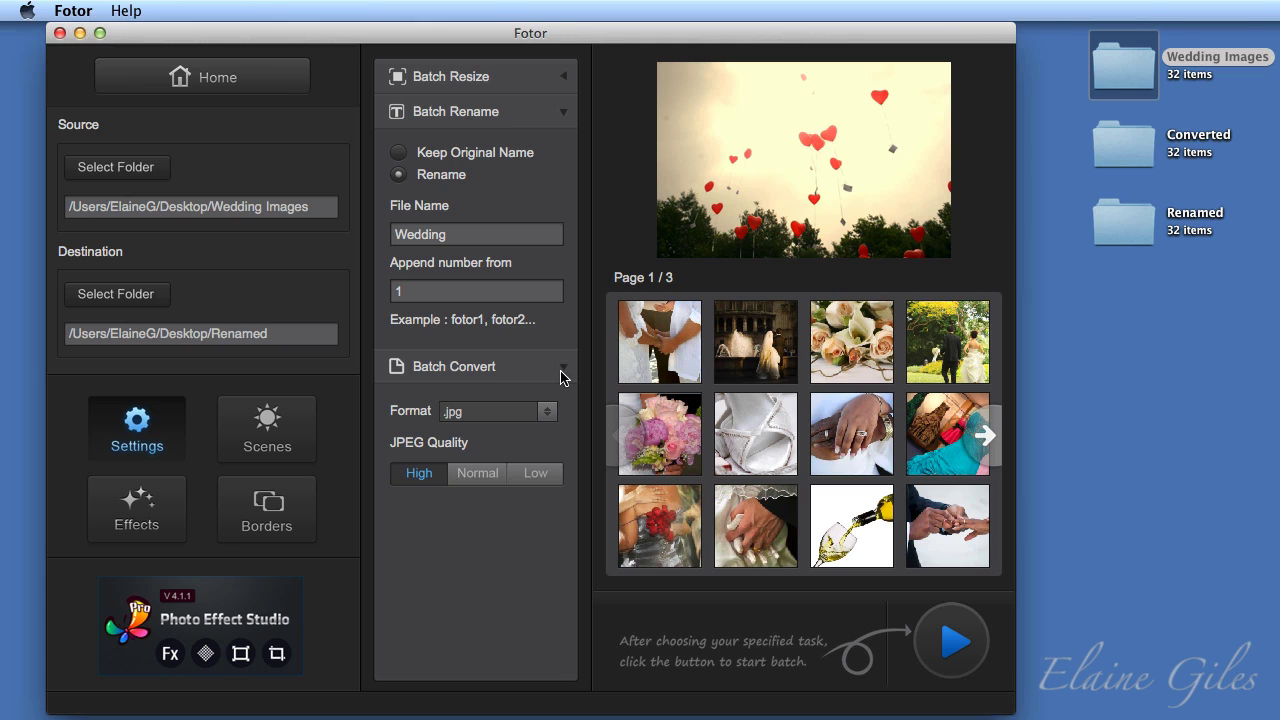
pyautogui.click(563, 113)
pyautogui.click(566, 80)
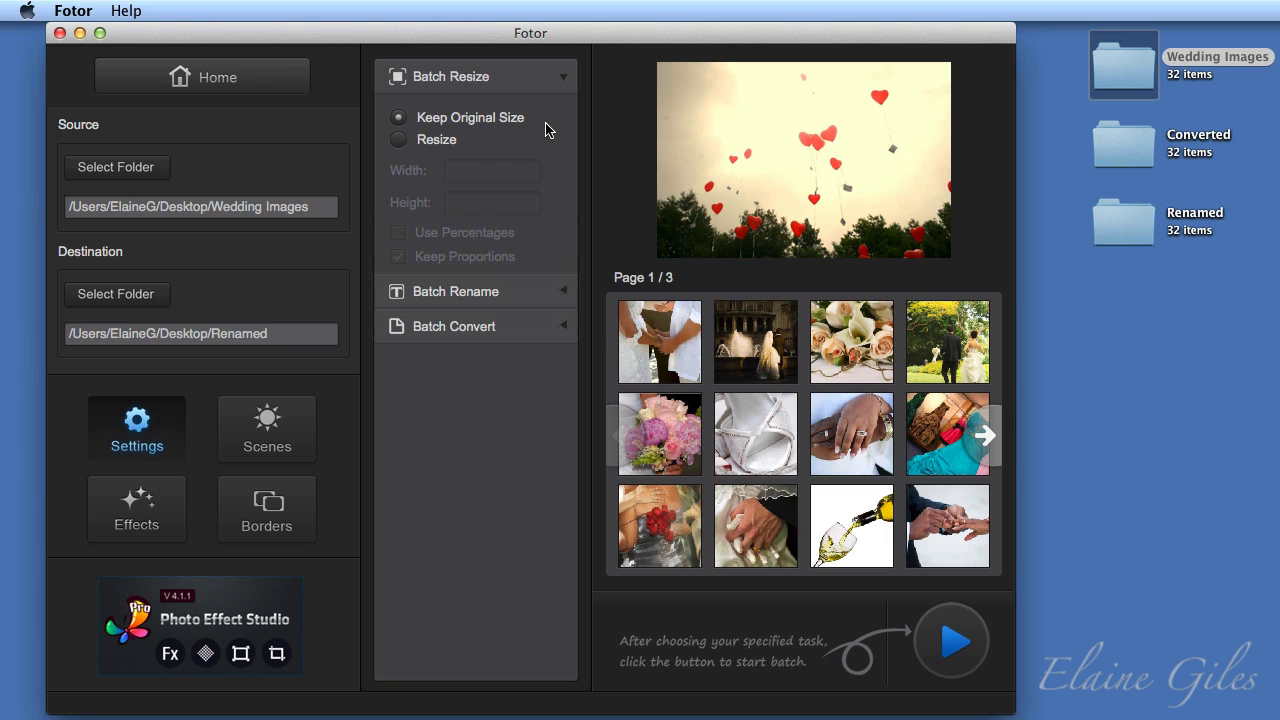
pyautogui.click(420, 146)
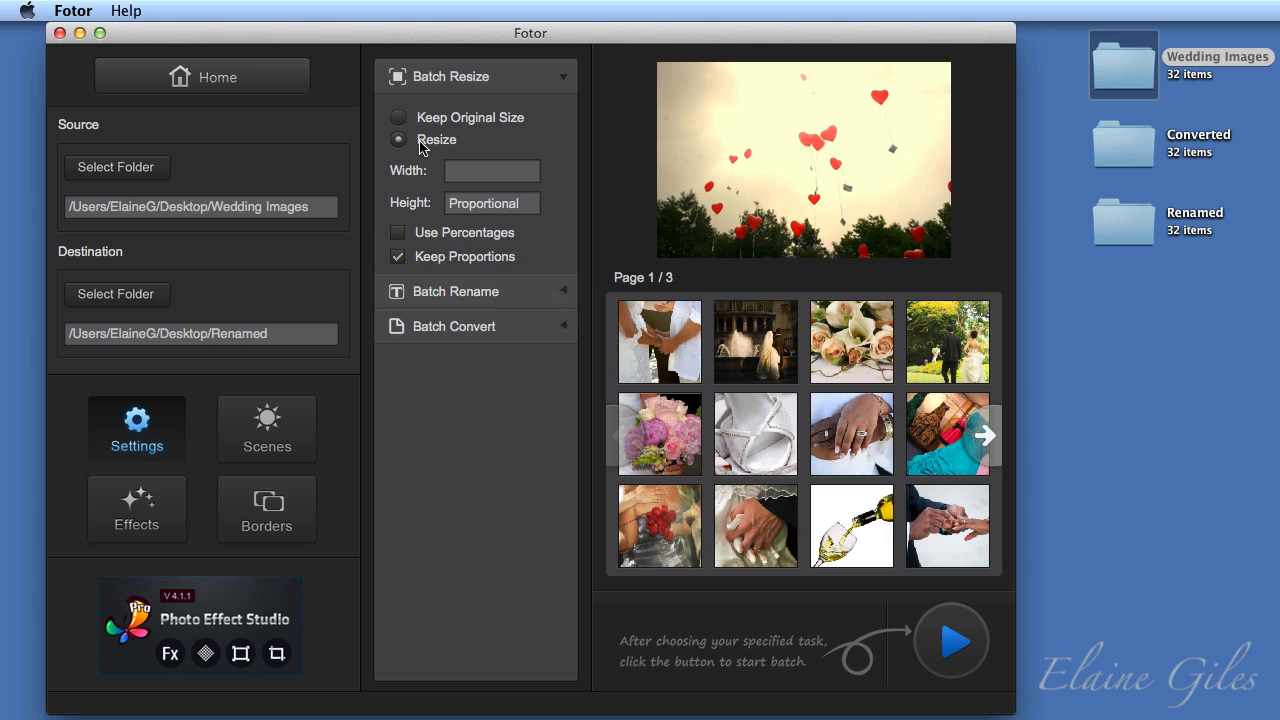
pyautogui.click(500, 172)
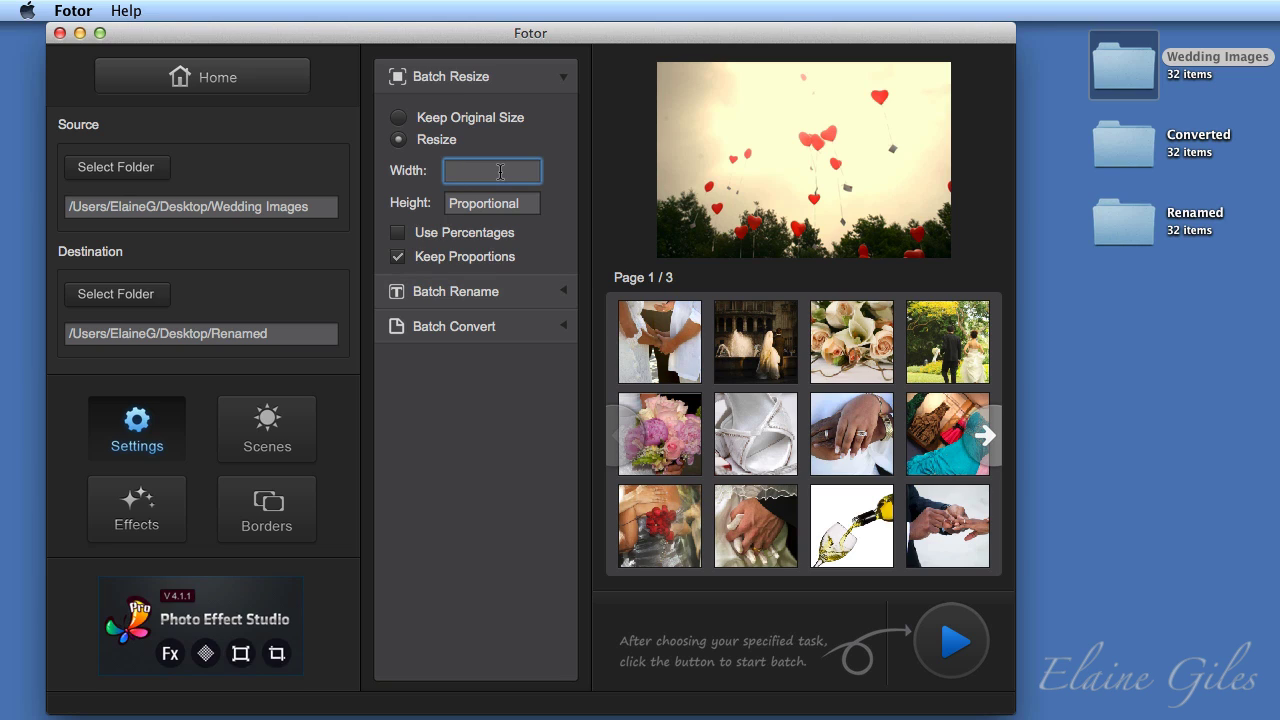
pyautogui.write('80')
# - Create a new Thumbnails folder on the Desktop and make it the output destination
pyautogui.click(107, 295)
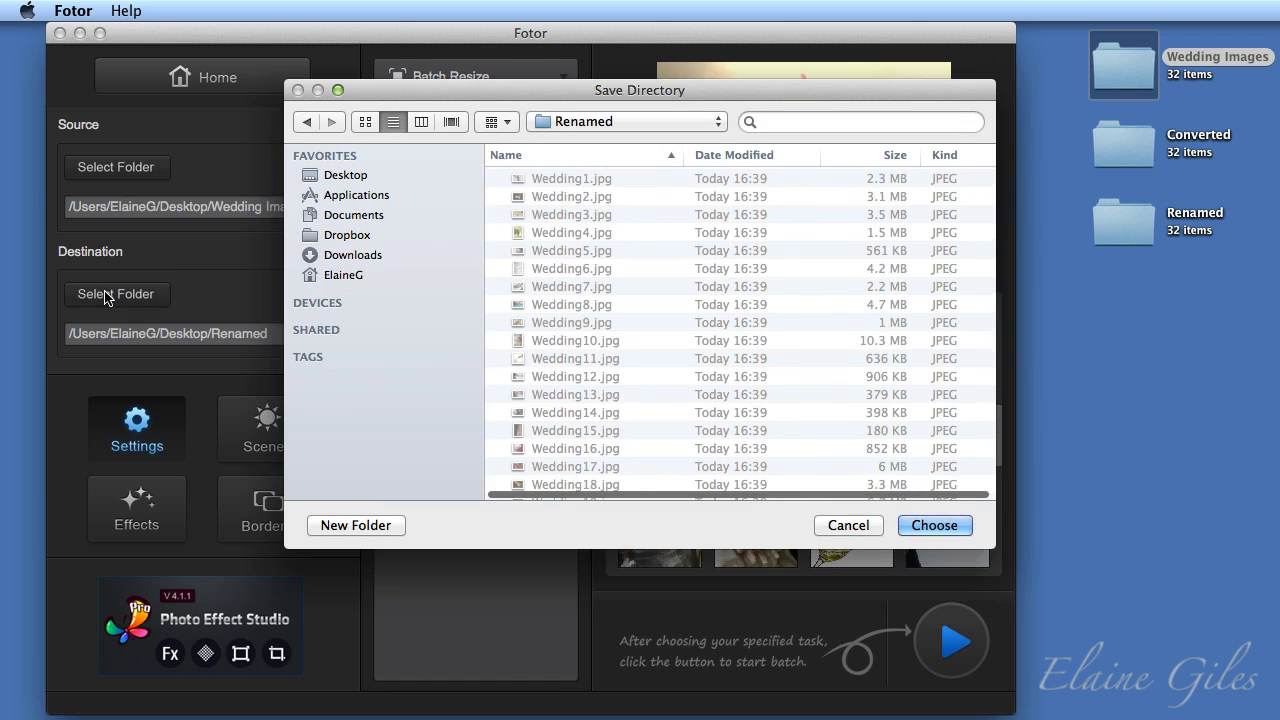
pyautogui.click(392, 175)
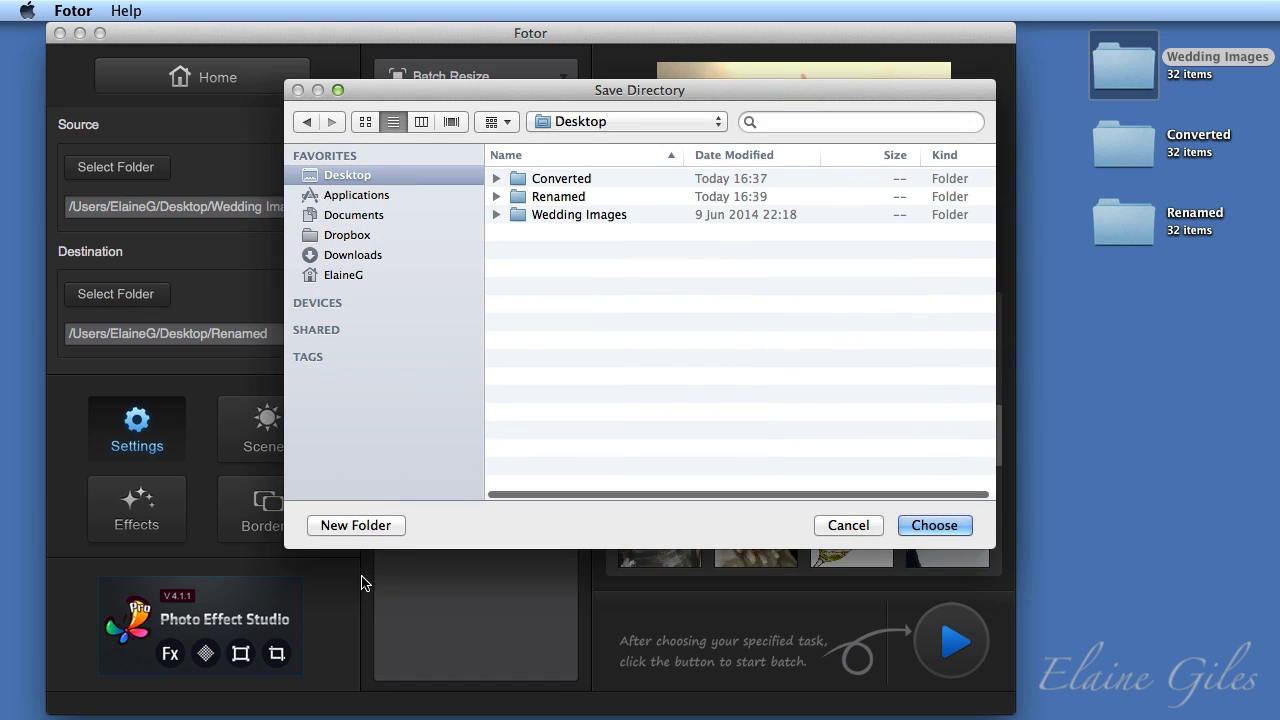
pyautogui.click(375, 527)
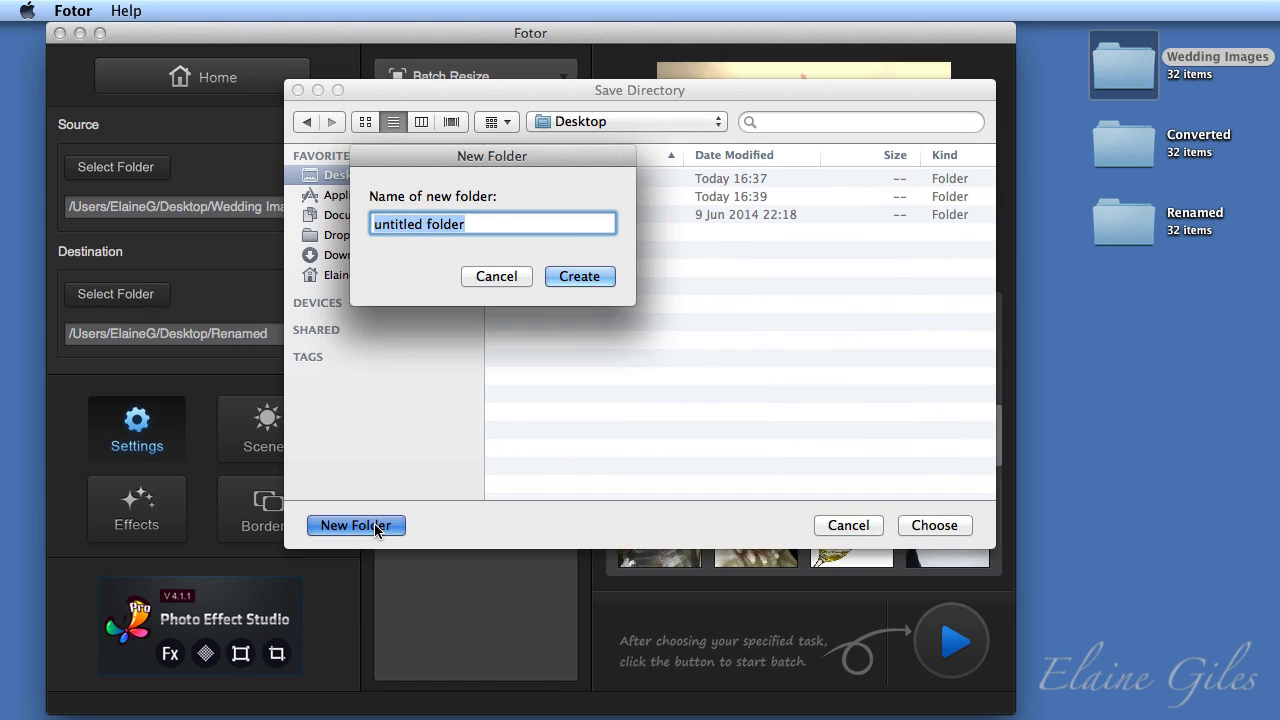
pyautogui.write('Thum')
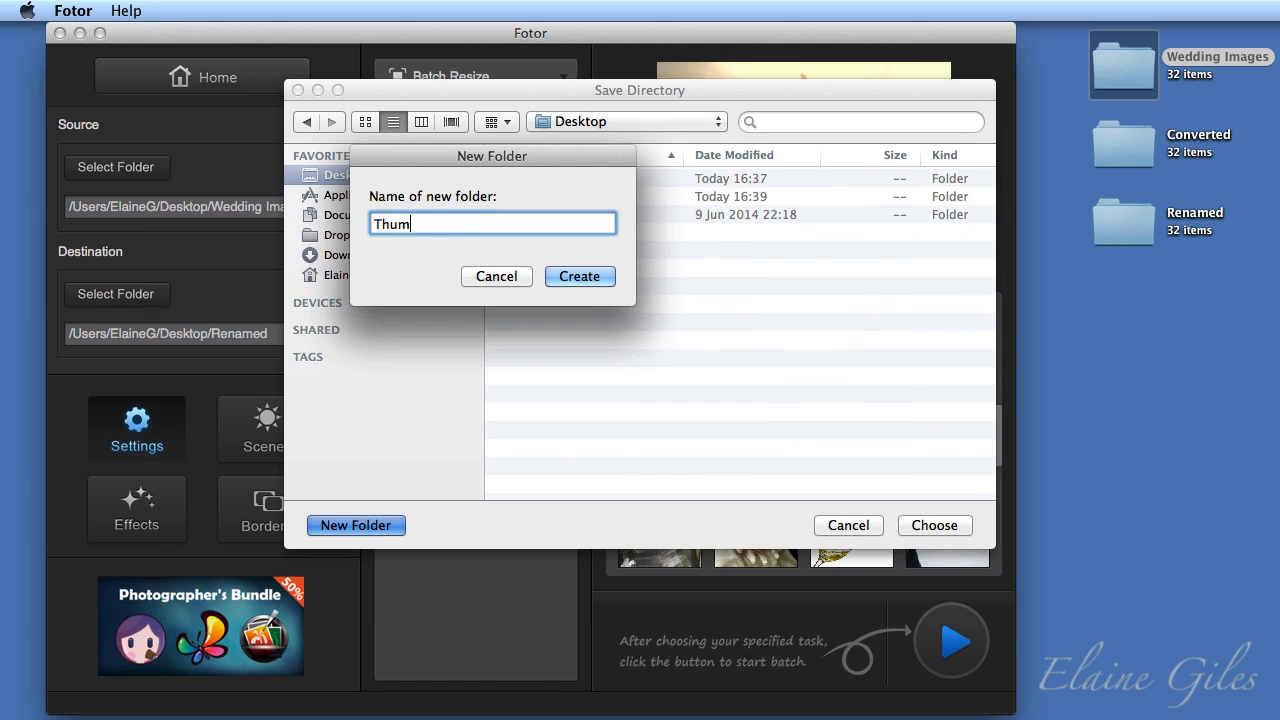
pyautogui.write('bnails')
pyautogui.press('Return')
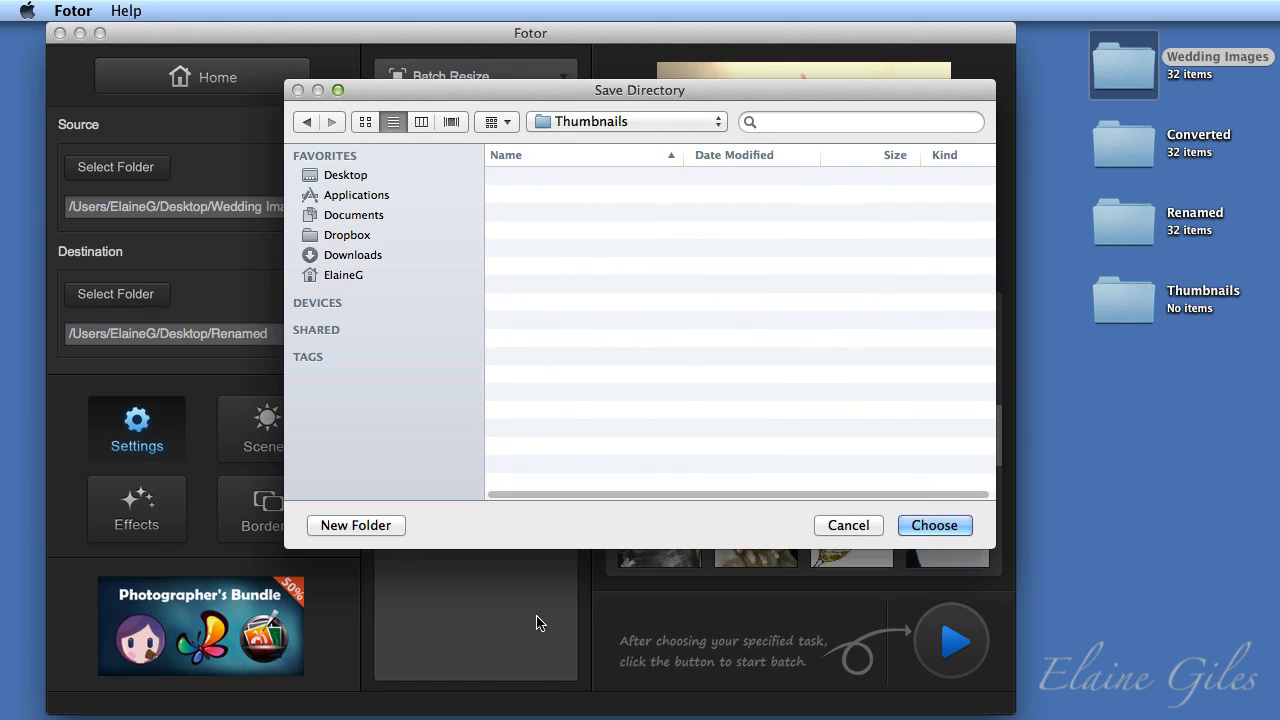
pyautogui.click(942, 527)
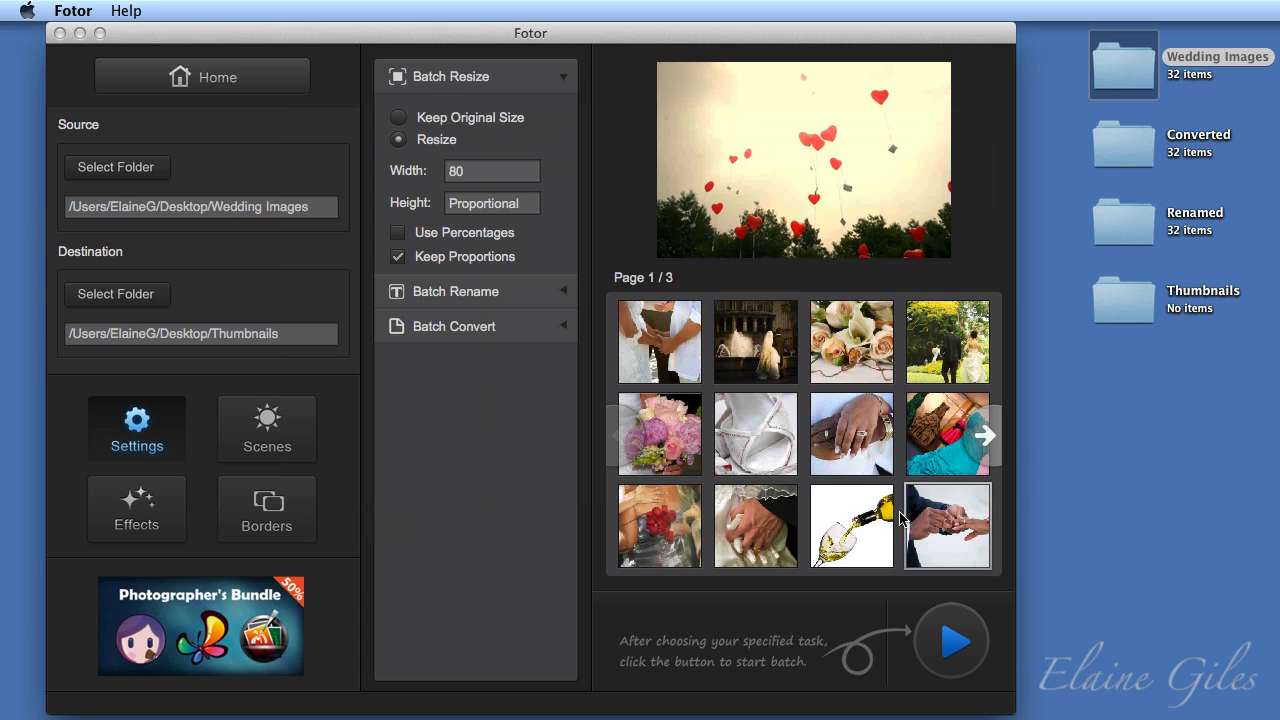
# - Switch Batch Rename back to Keep Original Name and glance at the Batch Convert format
pyautogui.click(561, 292)
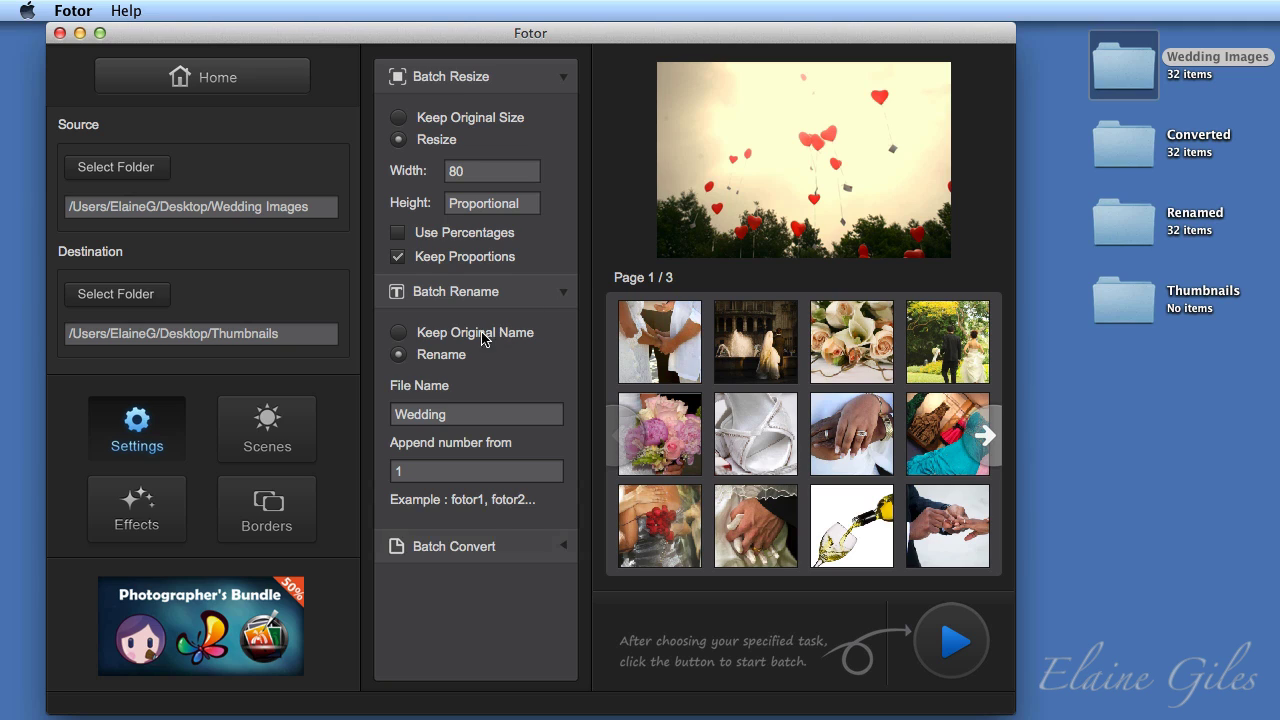
pyautogui.click(401, 332)
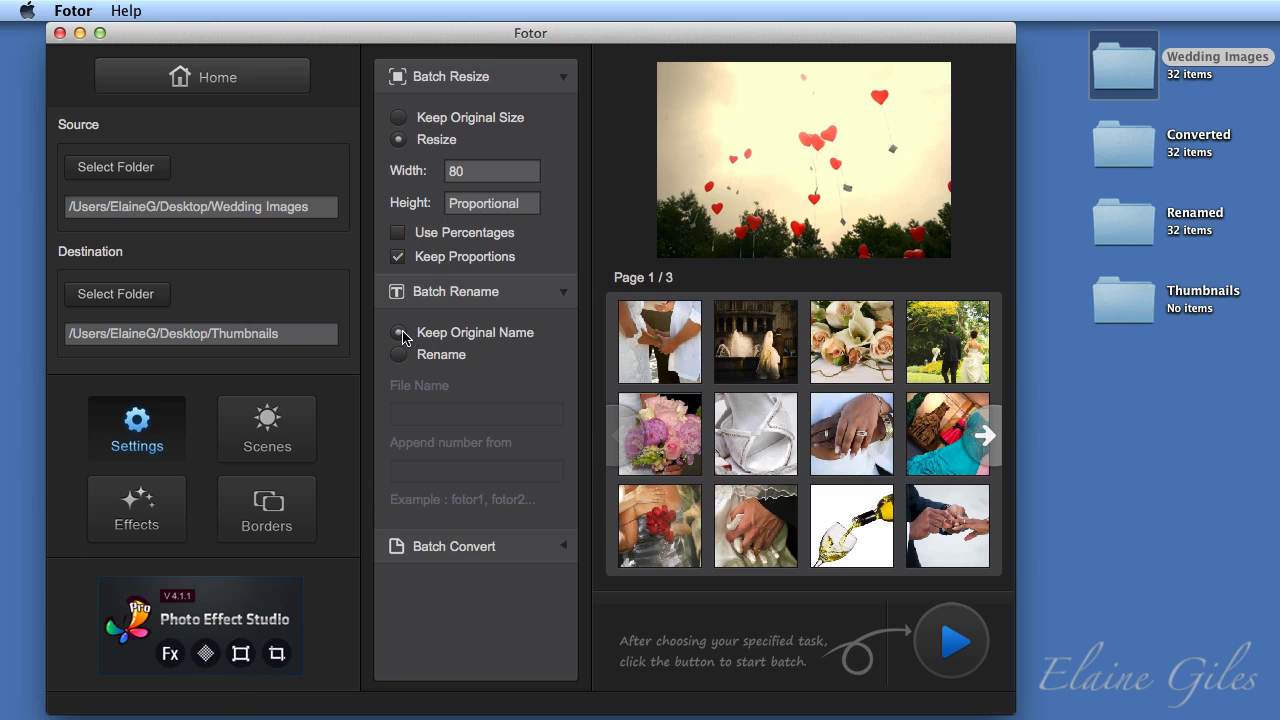
pyautogui.click(563, 294)
pyautogui.click(566, 330)
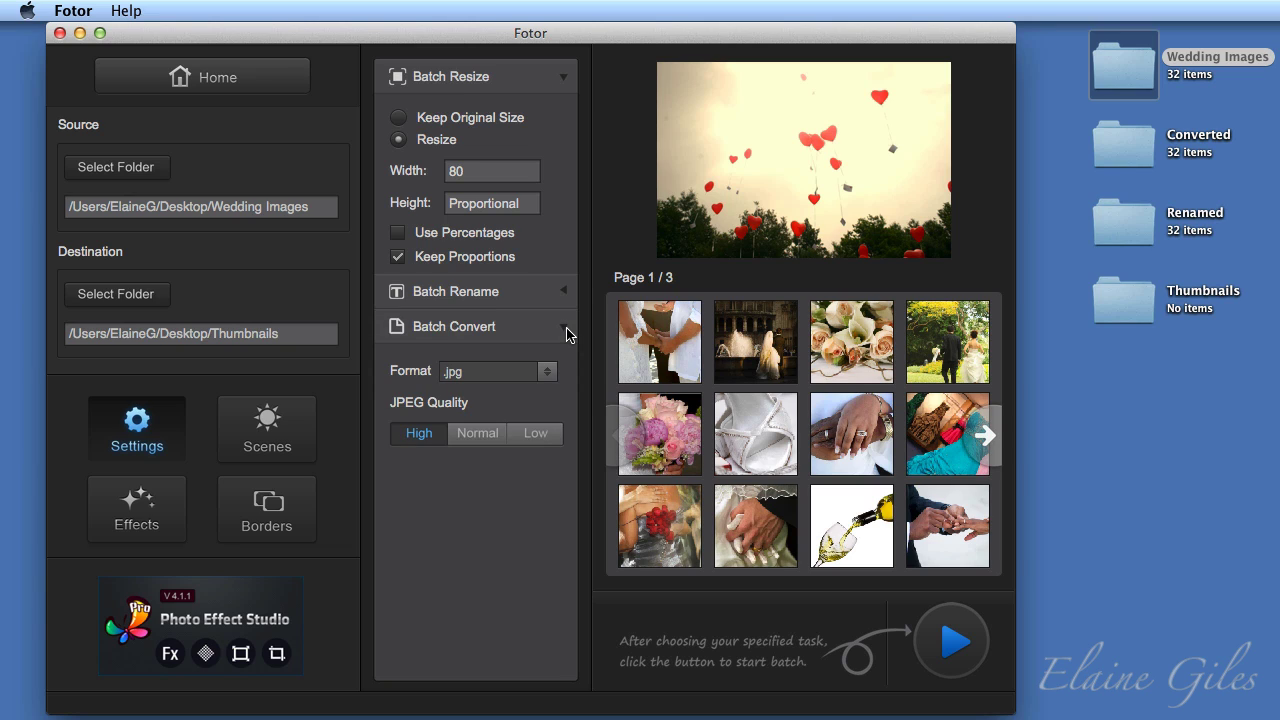
pyautogui.click(566, 330)
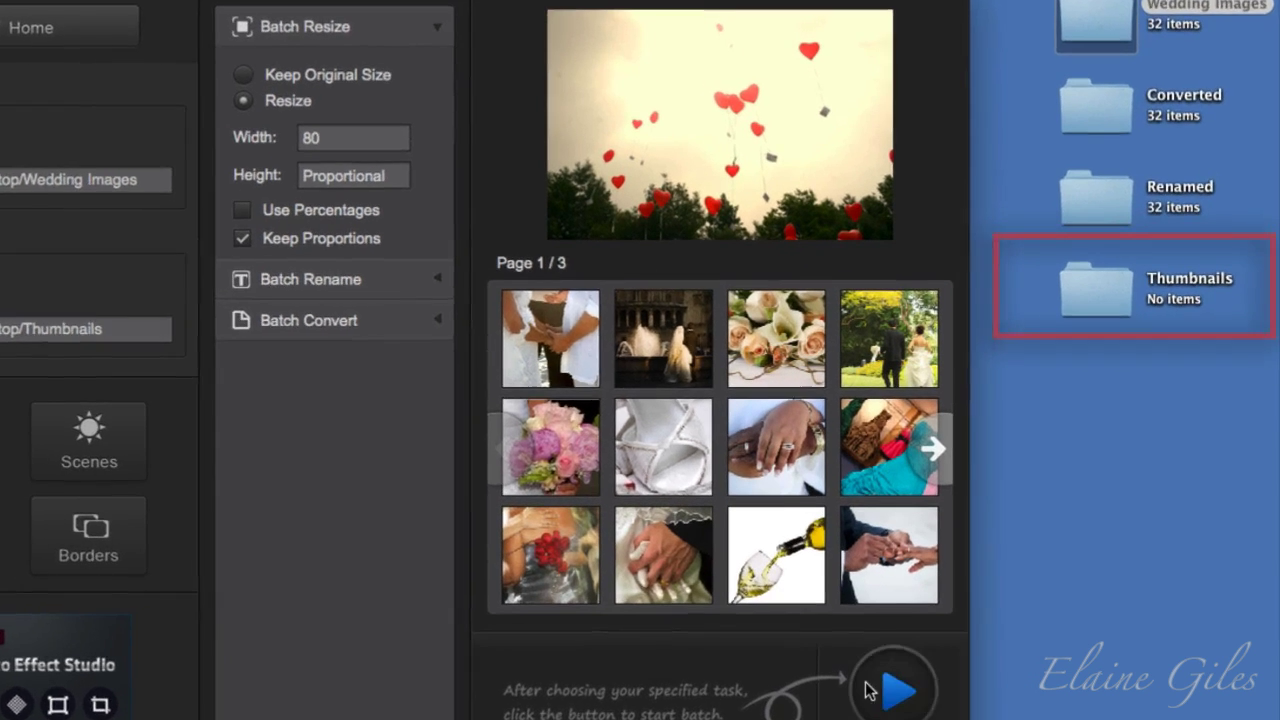
# - Process all 32 photos and reveal the resized thumbnails in Finder
pyautogui.click(951, 641)
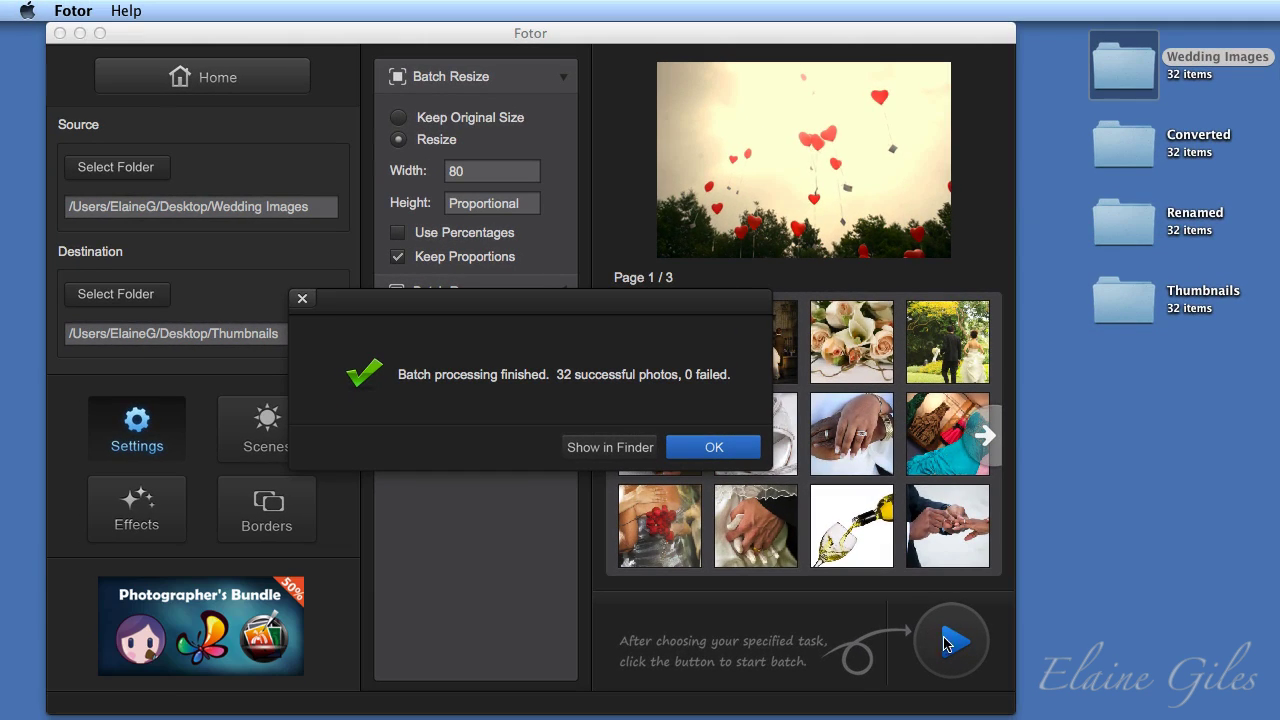
pyautogui.click(610, 448)
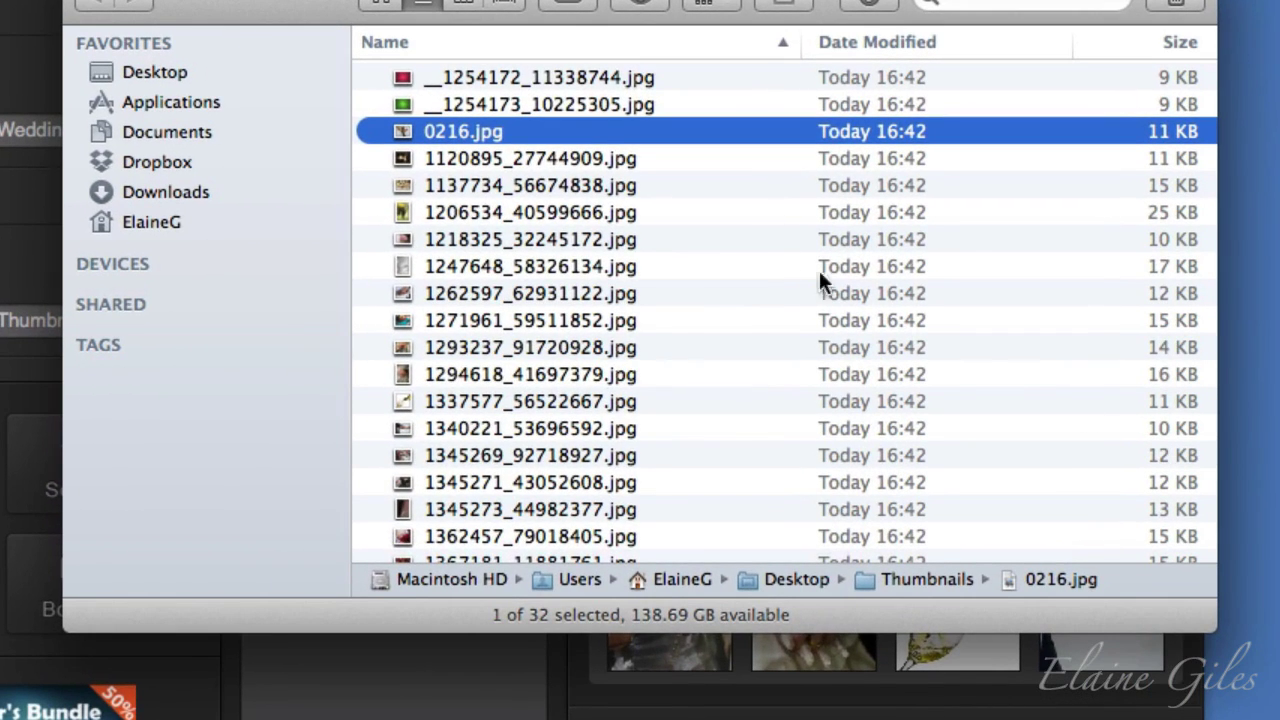
pyautogui.click(473, 158)
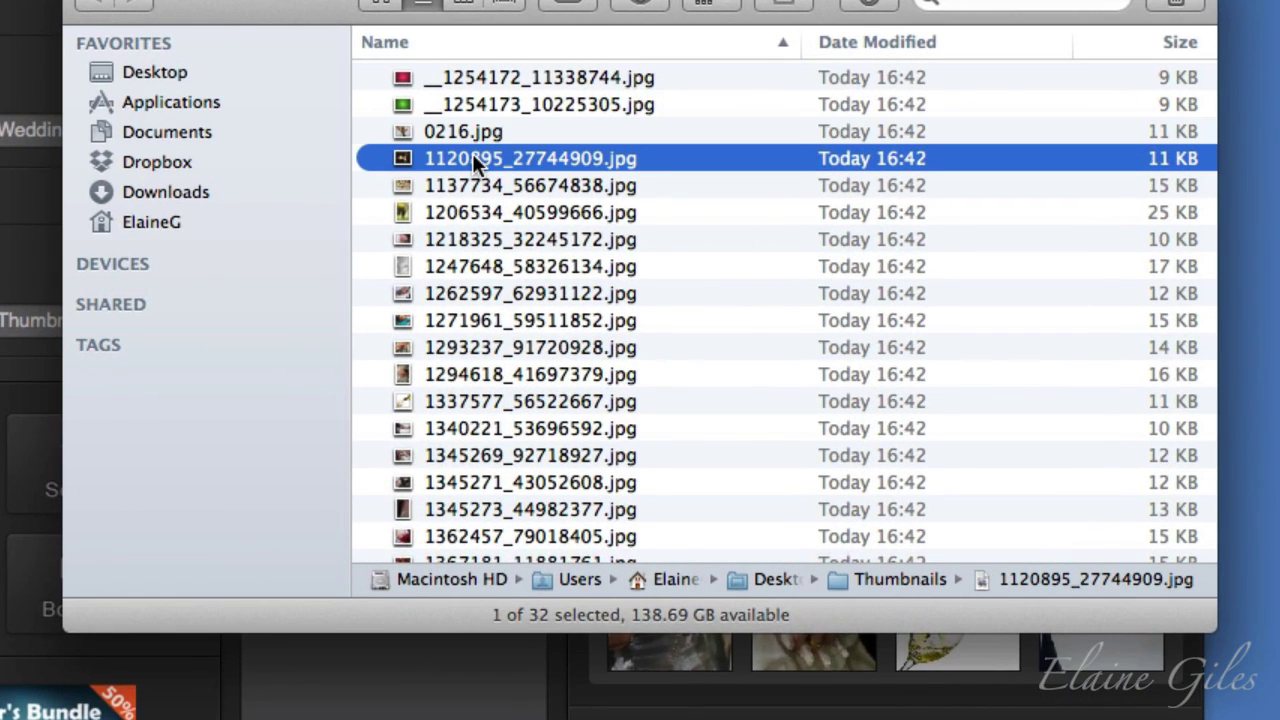
# - Quick Look through several thumbnails, then close the Thumbnails folder window
pyautogui.press('space')
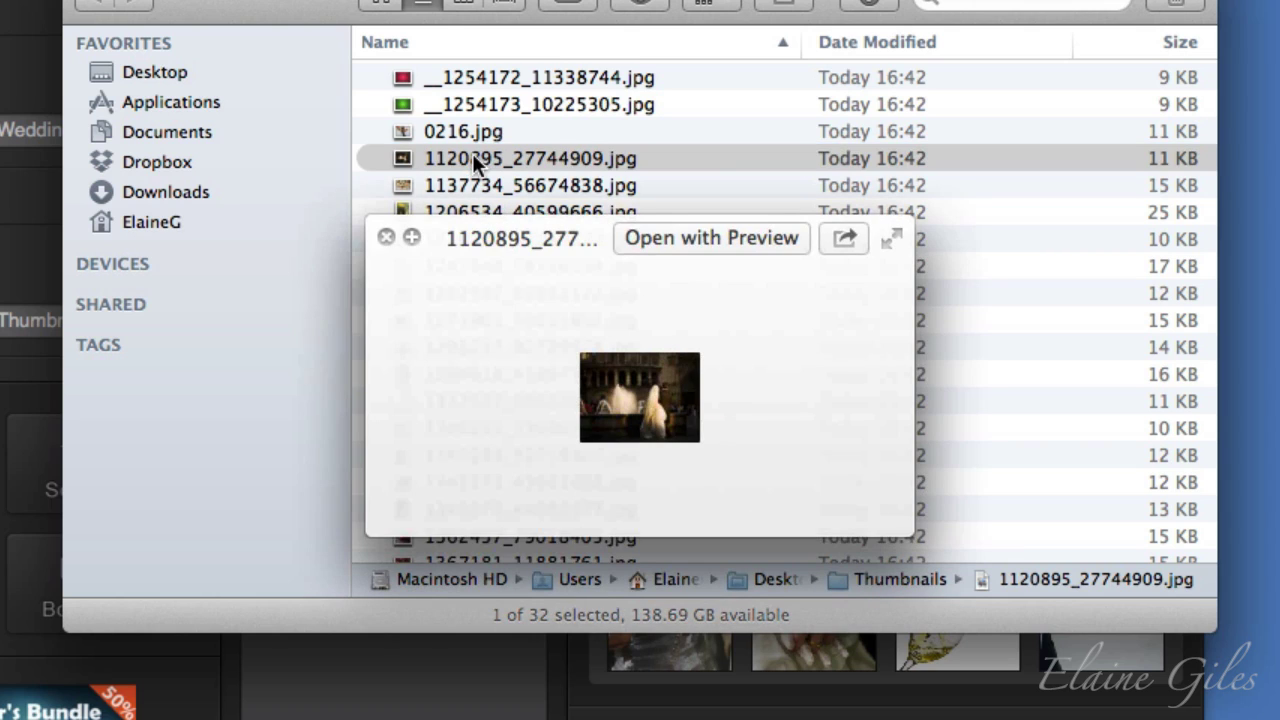
pyautogui.press('Down')
pyautogui.press('Down')
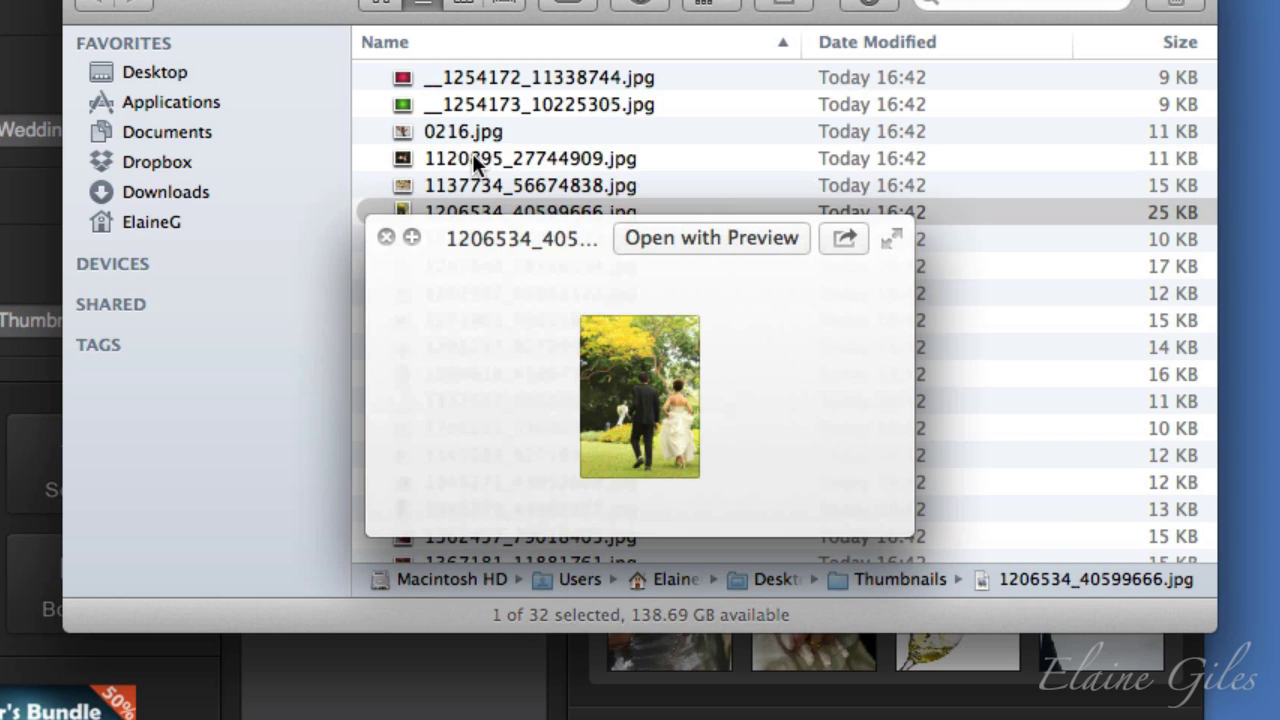
pyautogui.press('Up')
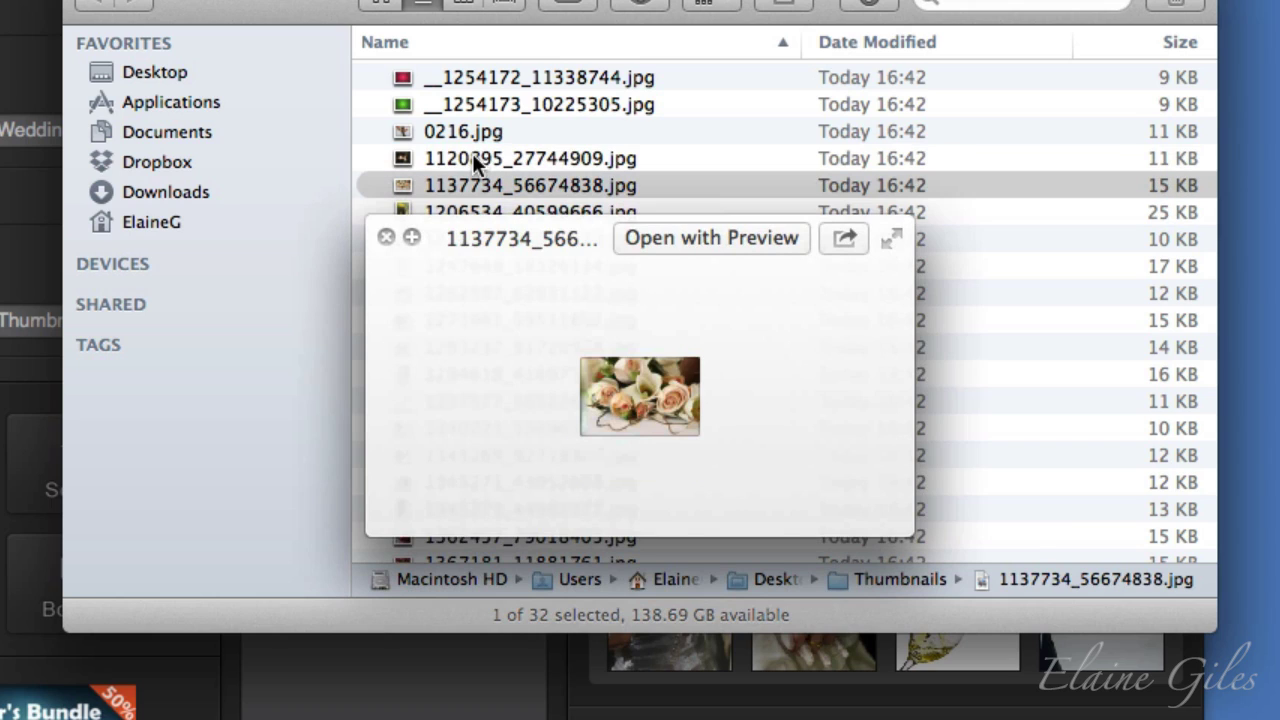
pyautogui.press('Down')
pyautogui.press('Down')
pyautogui.press('Down')
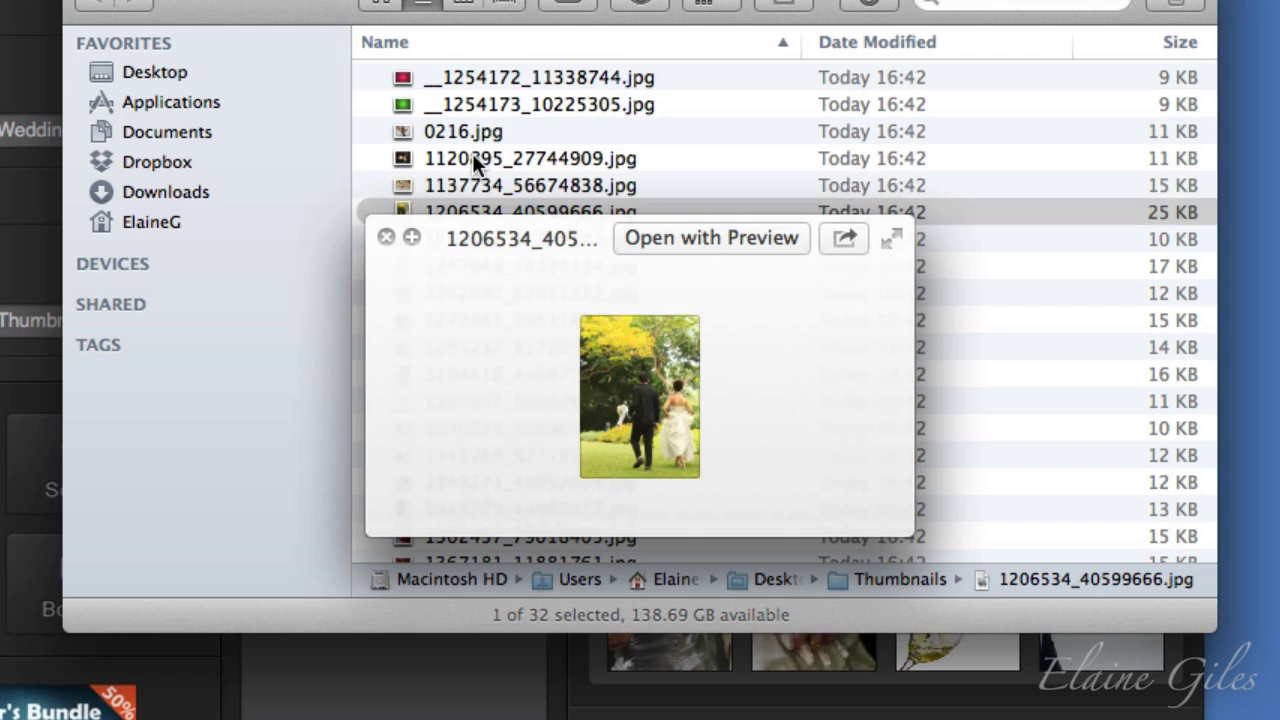
pyautogui.press('Down')
pyautogui.press('Down')
pyautogui.press('Down')
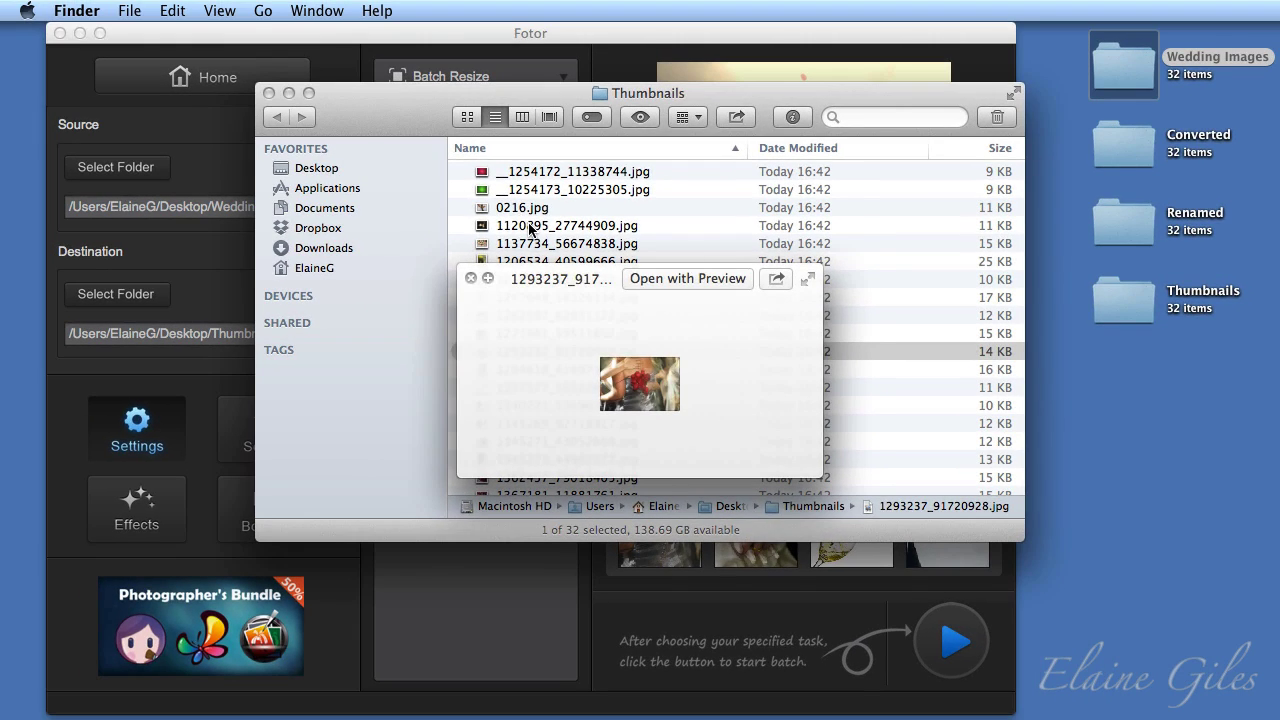
pyautogui.click(268, 92)
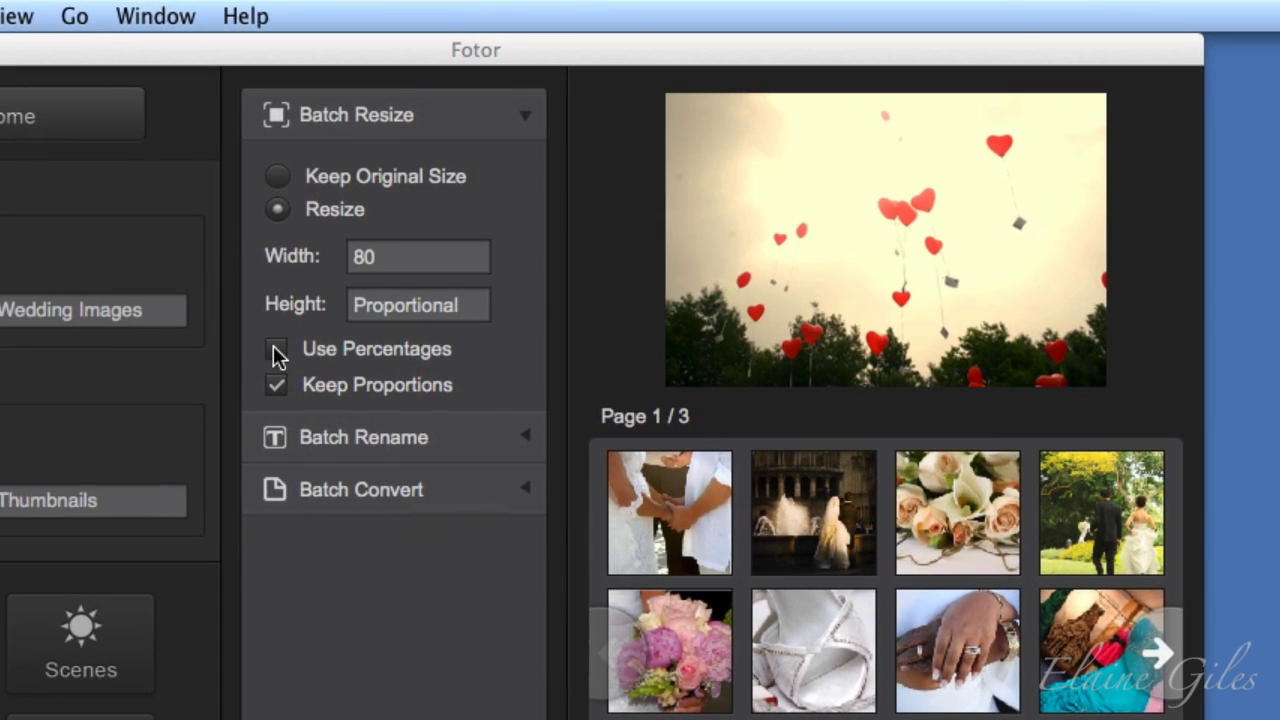
# - Switch Batch Resize to percentages and set the width to 50%
pyautogui.click(277, 350)
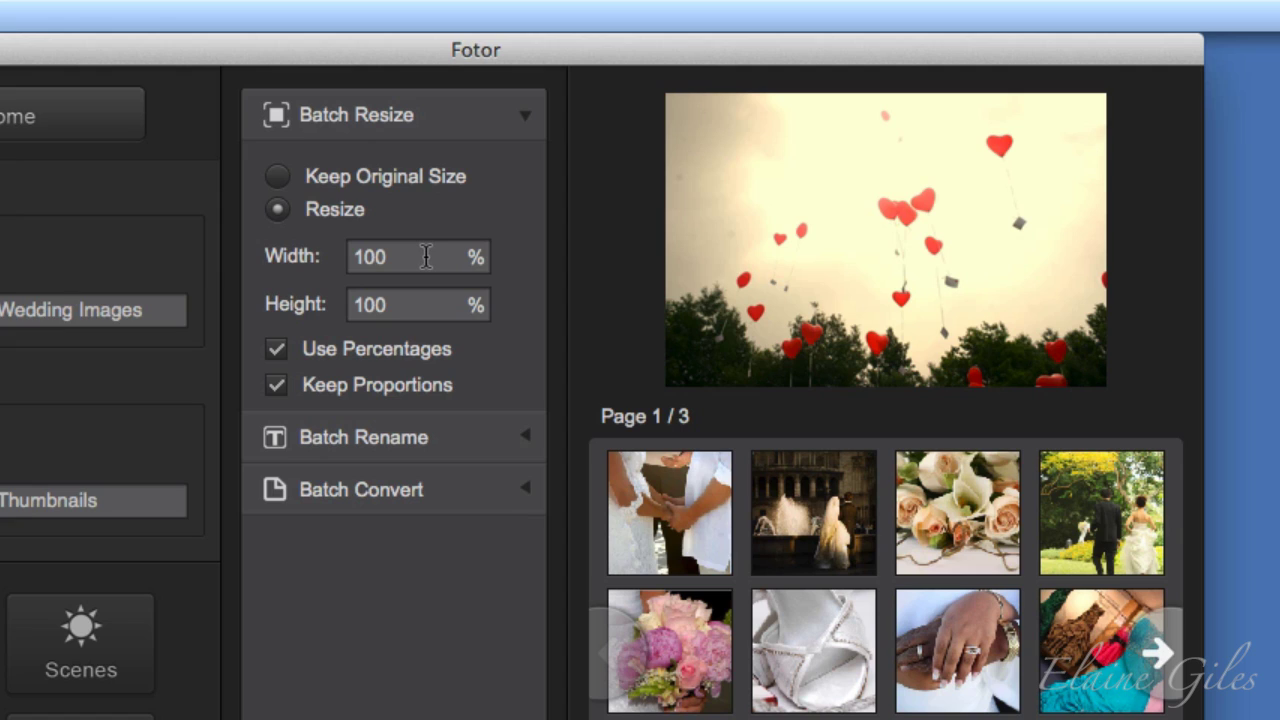
pyautogui.doubleClick(426, 257)
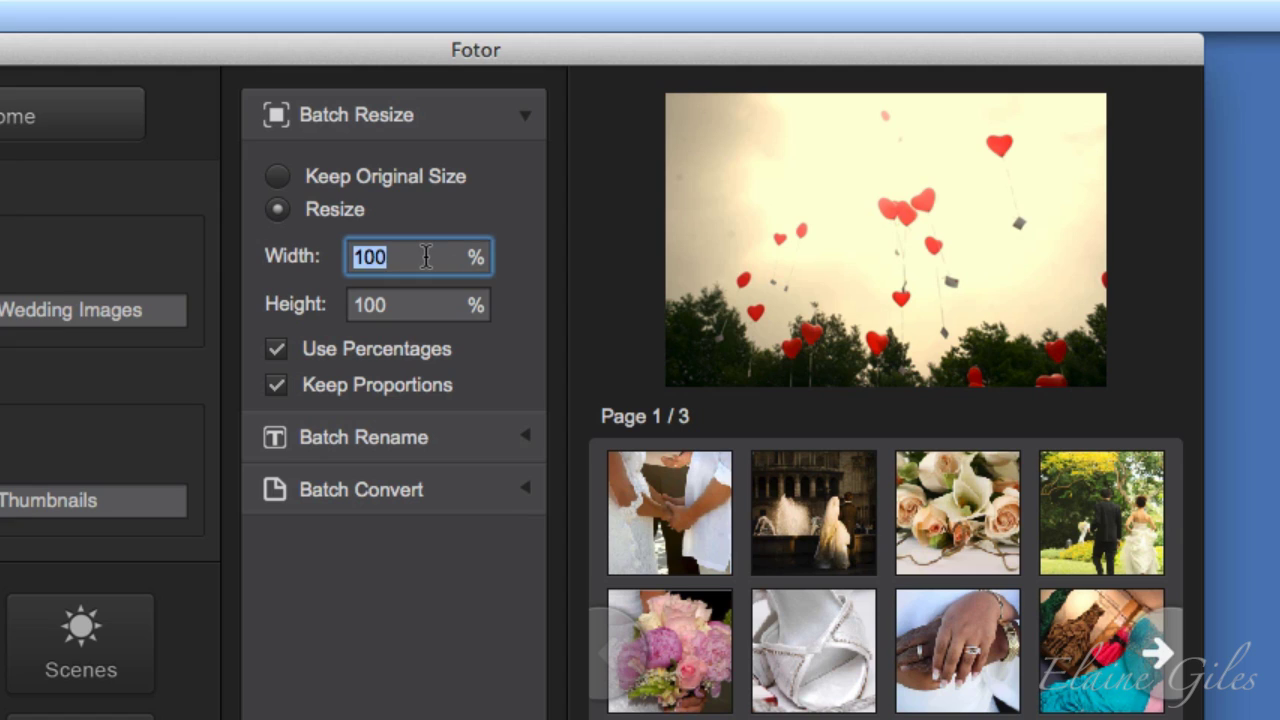
pyautogui.write('50')
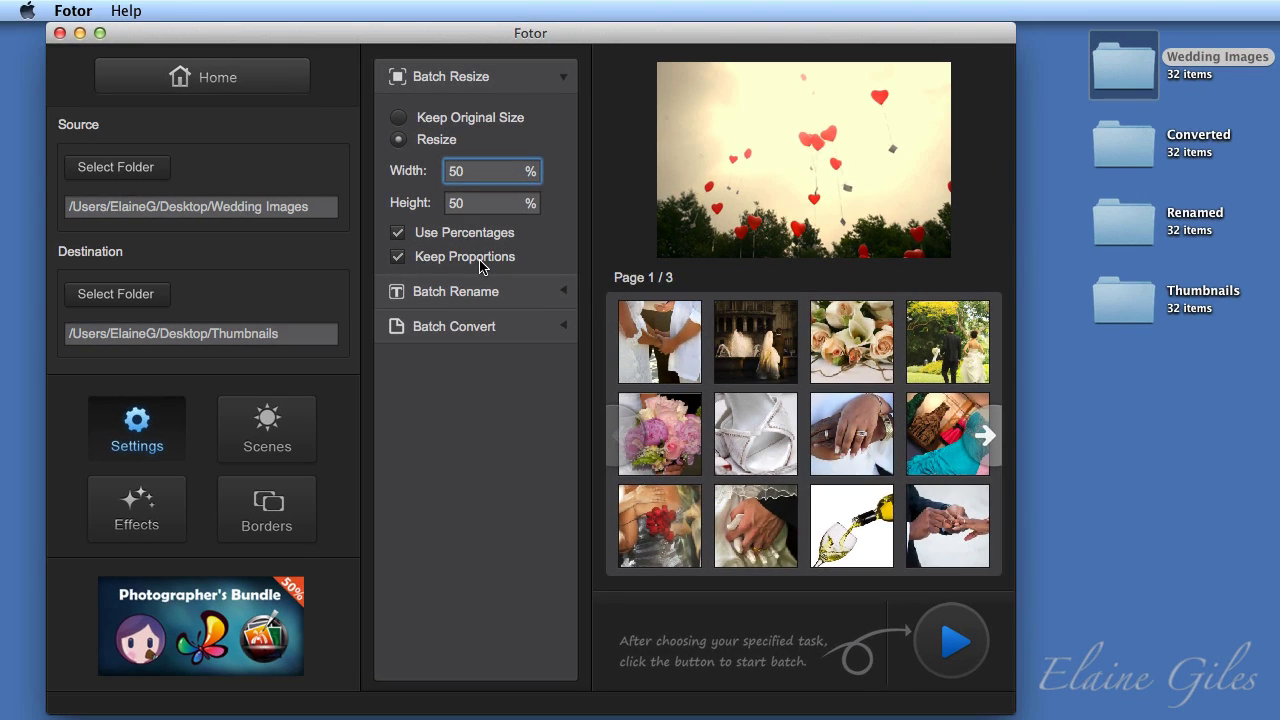
# - Create a new 50% folder on the Desktop and make it the output destination
pyautogui.click(150, 294)
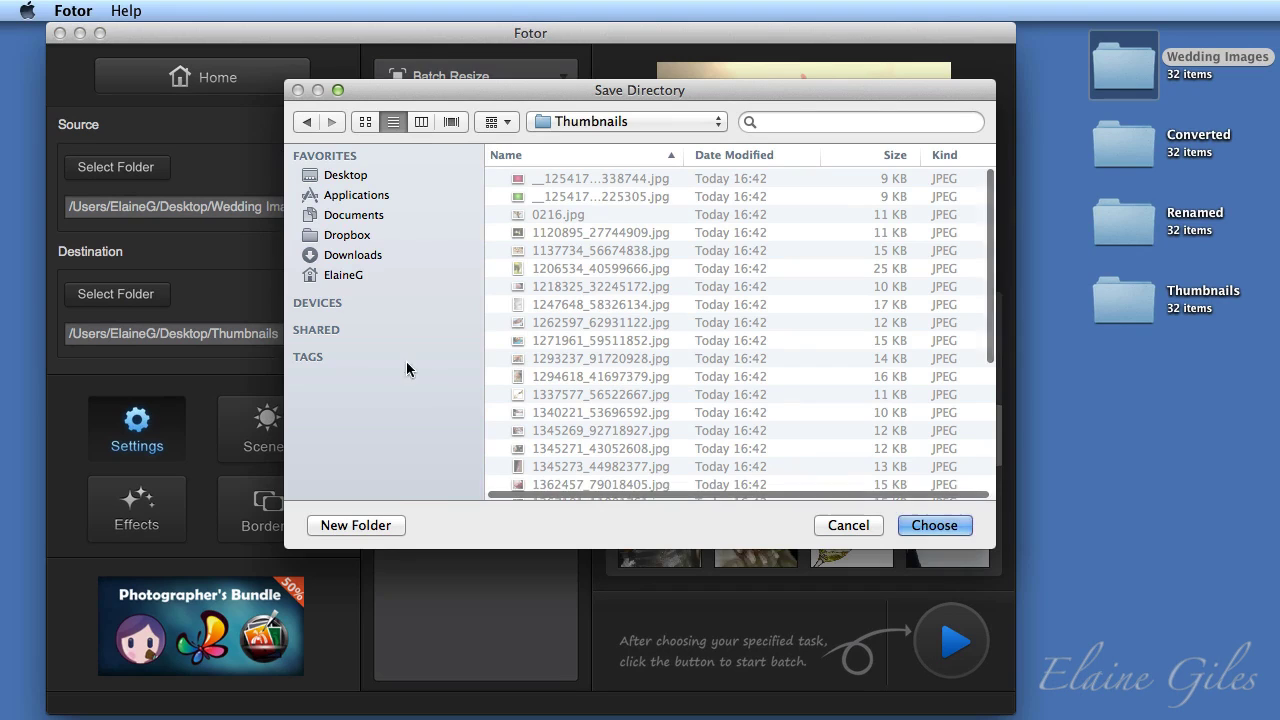
pyautogui.click(346, 175)
pyautogui.click(357, 525)
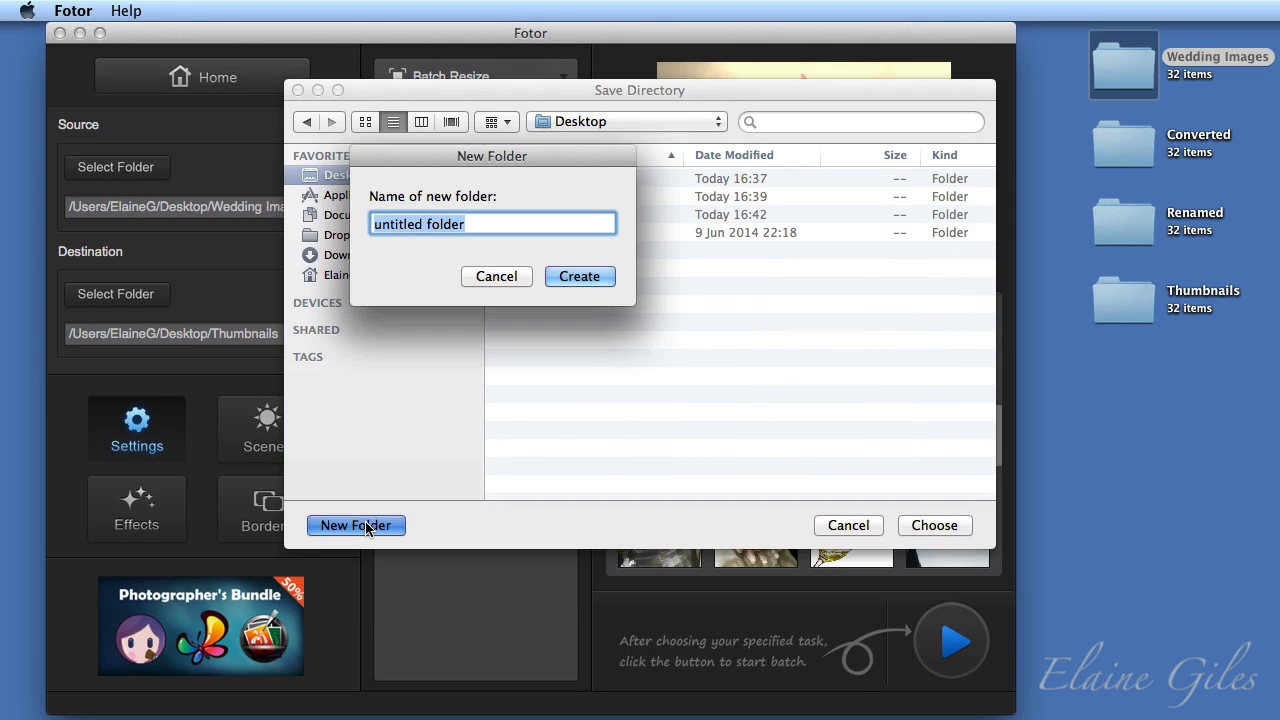
pyautogui.write('50%')
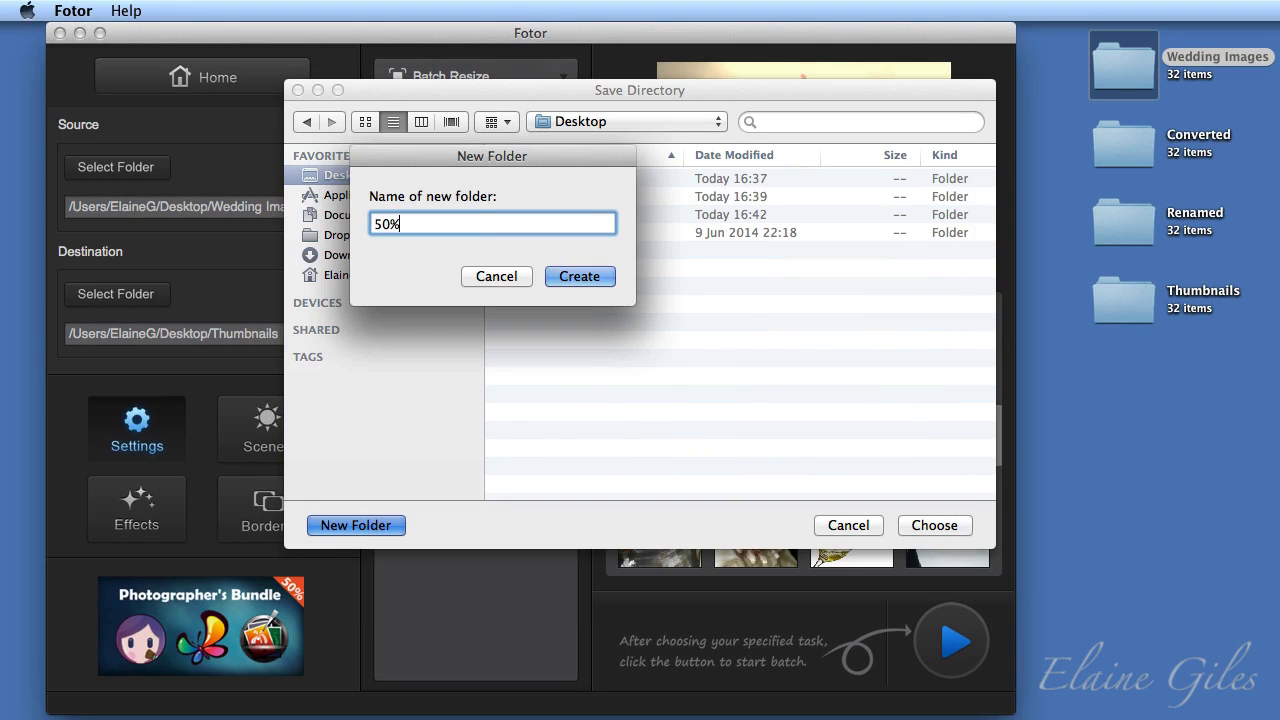
pyautogui.press('Return')
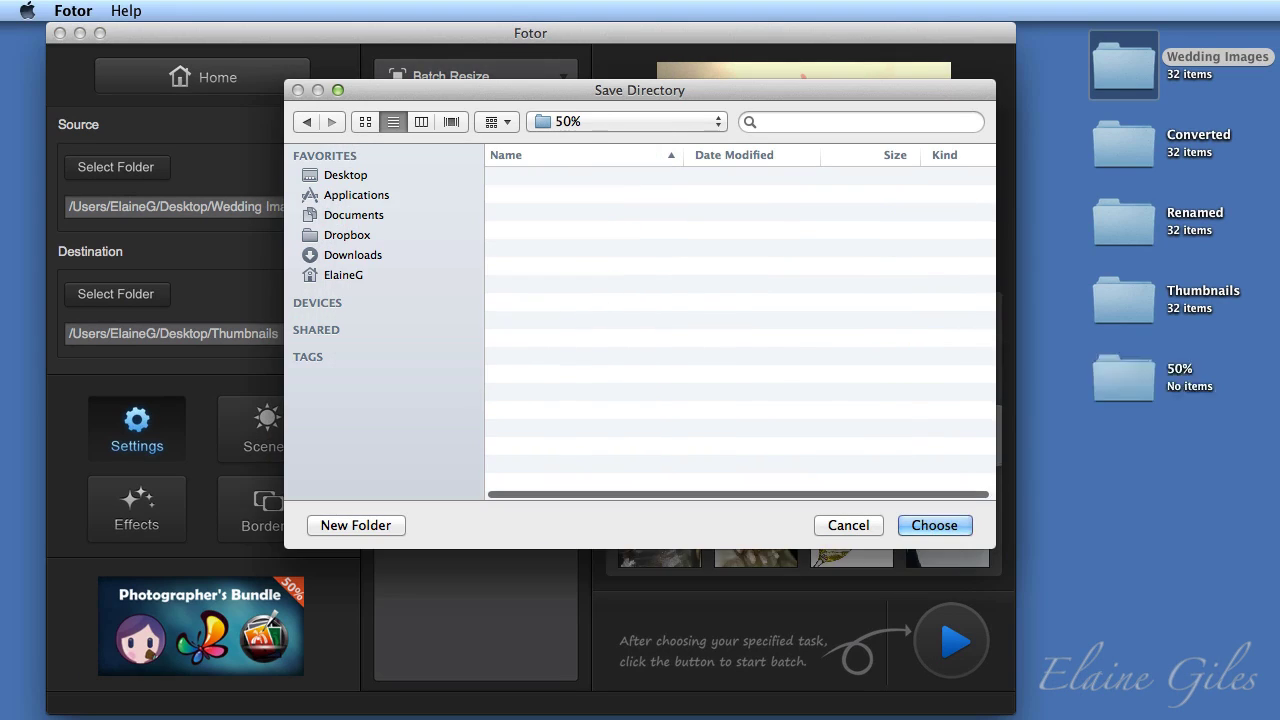
pyautogui.click(948, 525)
# - Run the batch, reveal the half-size photos in Finder, preview a few, and close
pyautogui.click(943, 643)
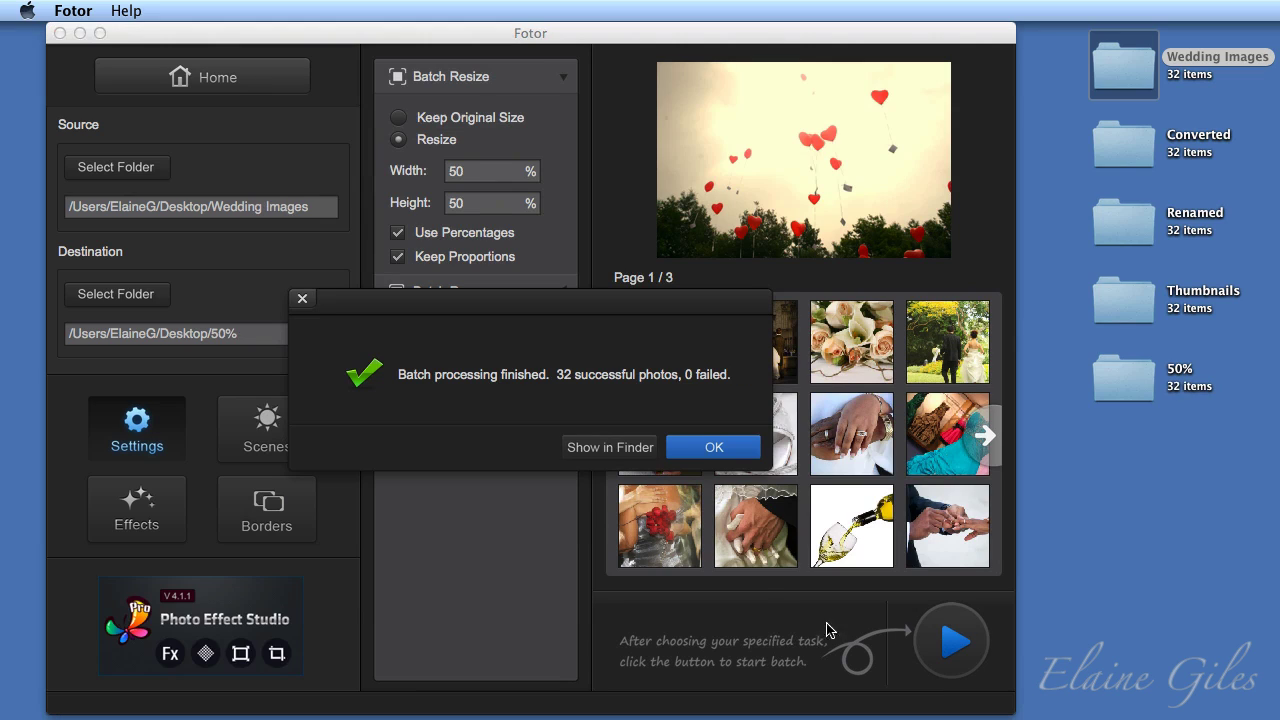
pyautogui.click(628, 448)
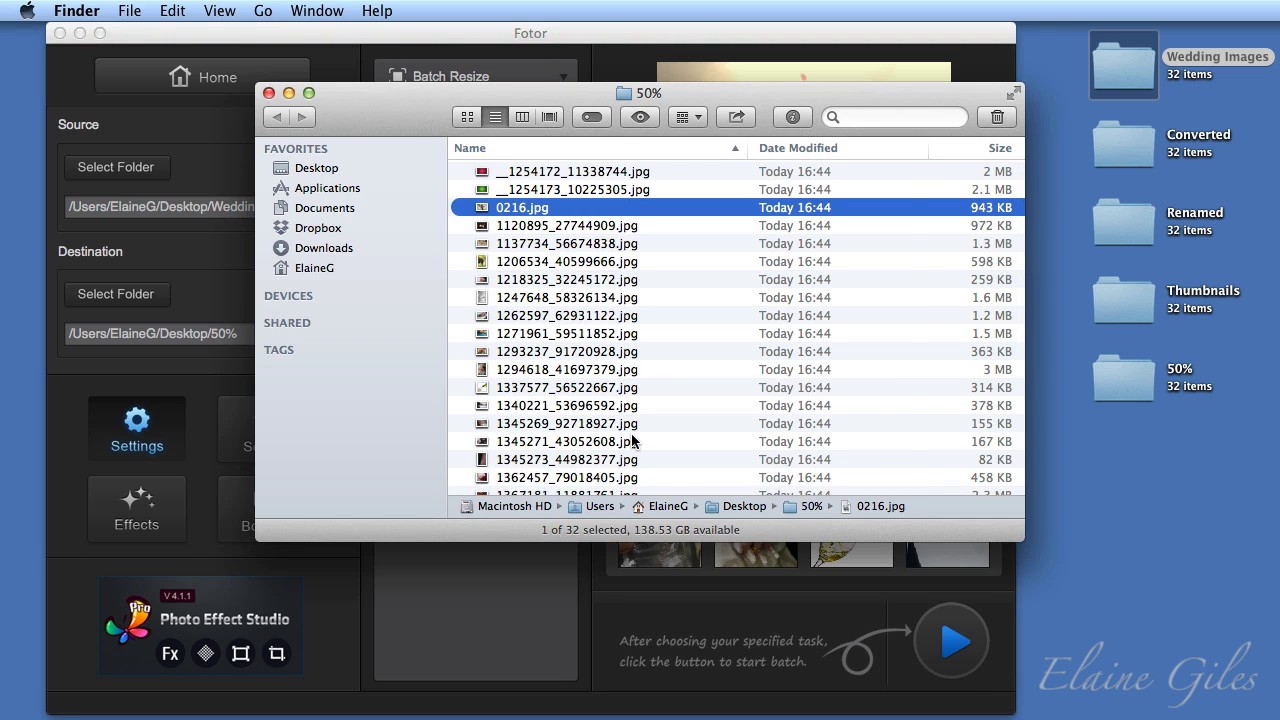
pyautogui.press('space')
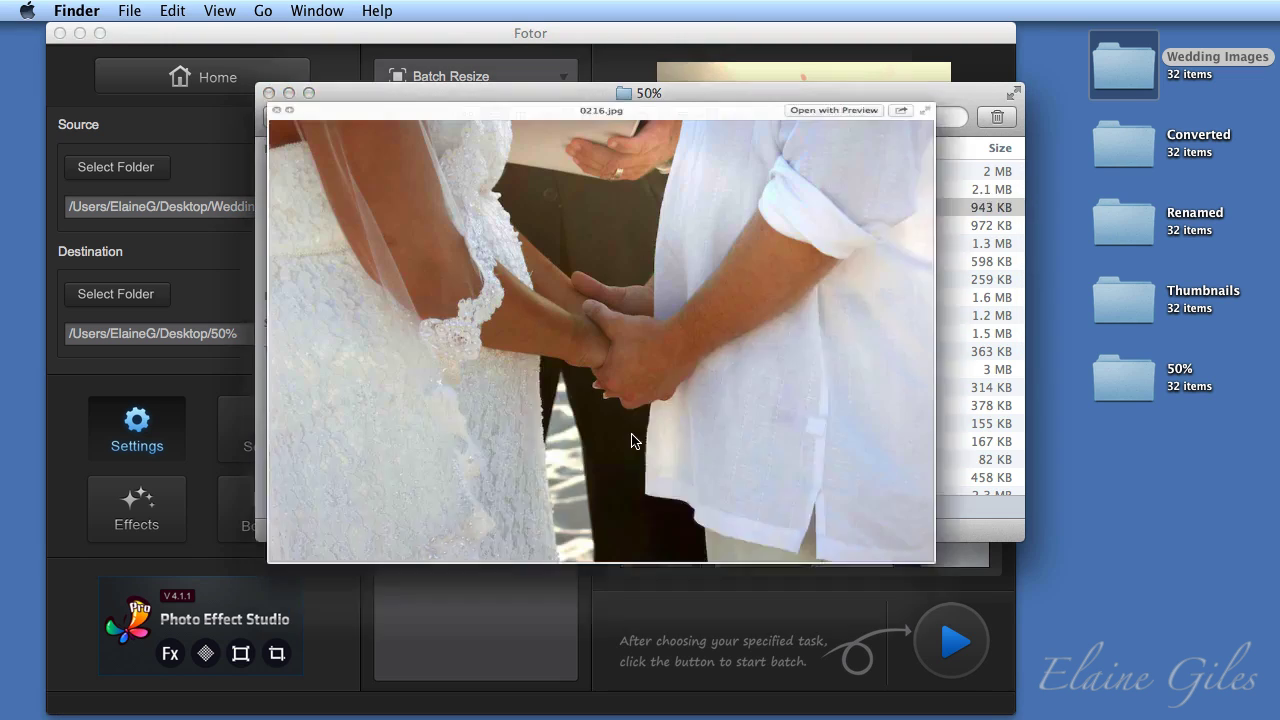
pyautogui.press('Down')
pyautogui.press('Down')
pyautogui.press('Down')
pyautogui.press('Down')
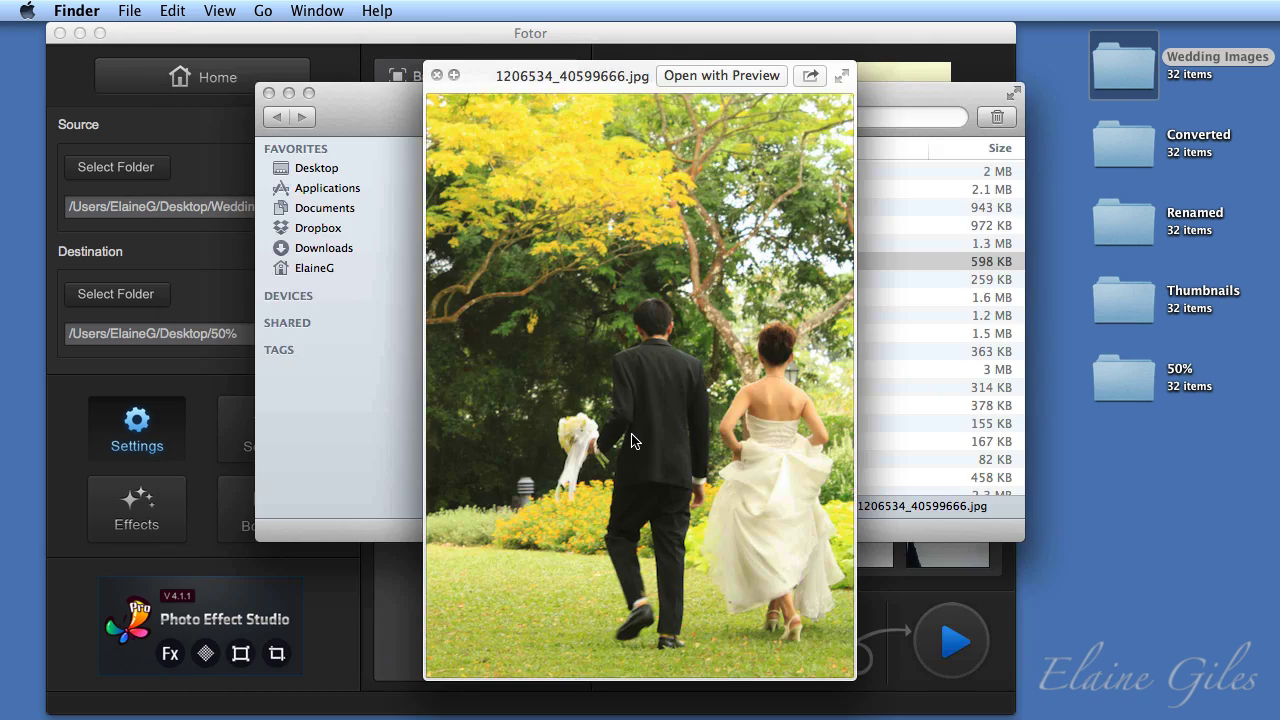
pyautogui.press('super+w')
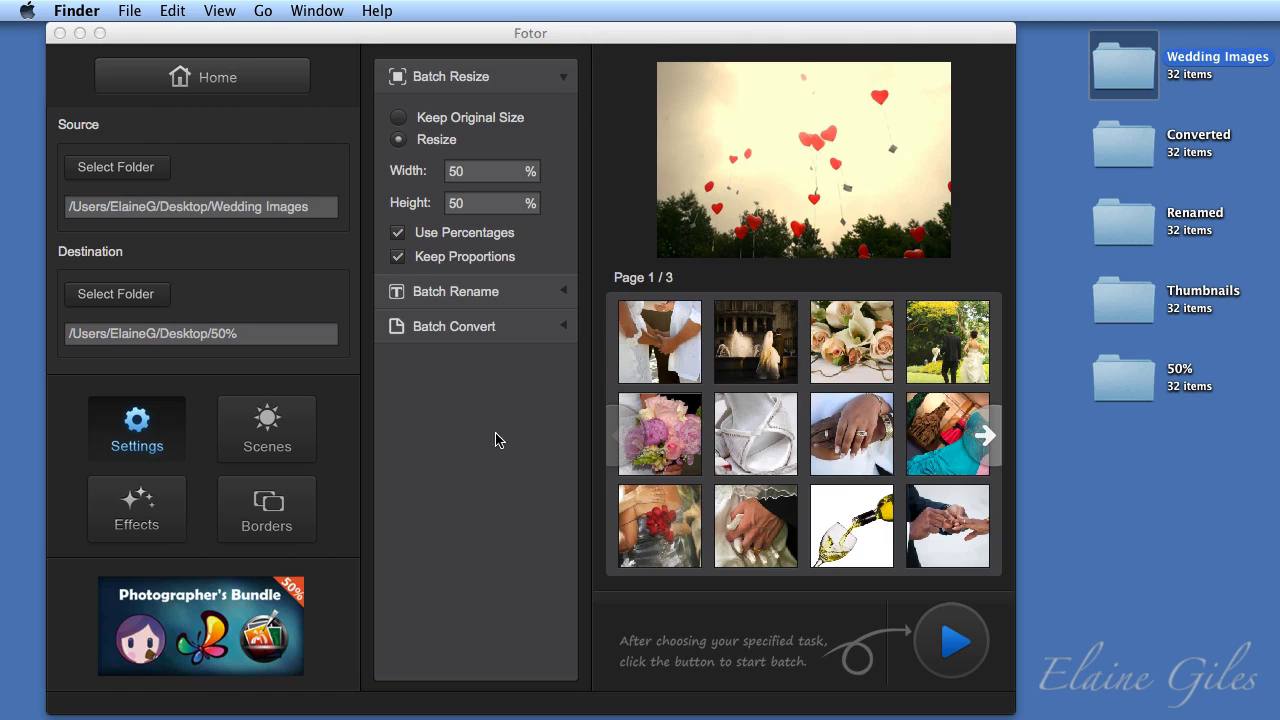
# - Try the Cloudy, Night and Fluorescent scenes on the white shoes and rings photos
pyautogui.click(248, 426)
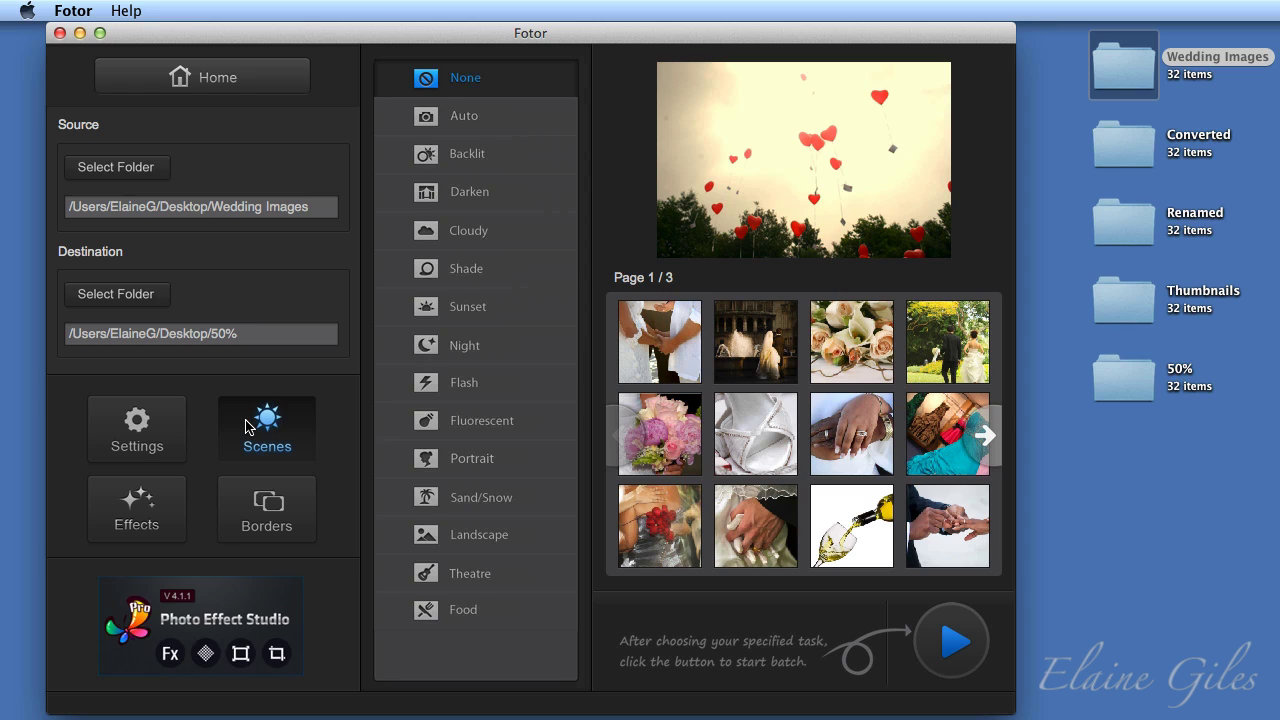
pyautogui.click(490, 234)
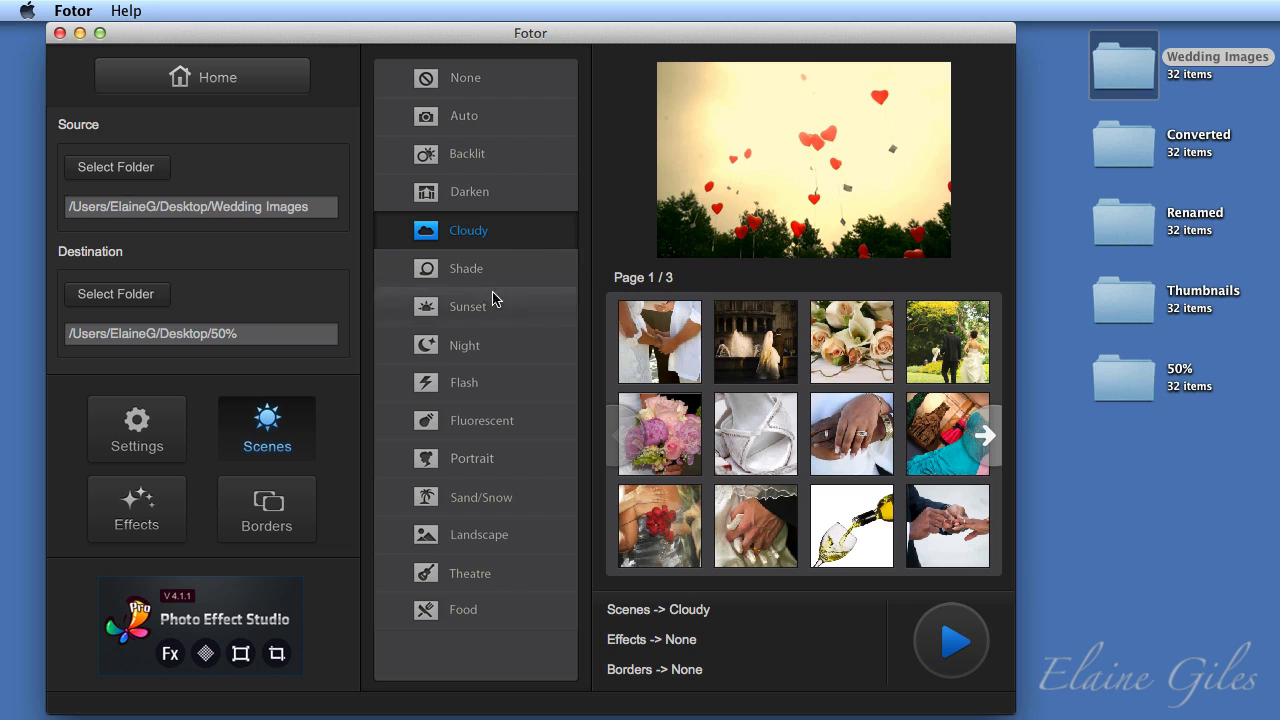
pyautogui.click(507, 359)
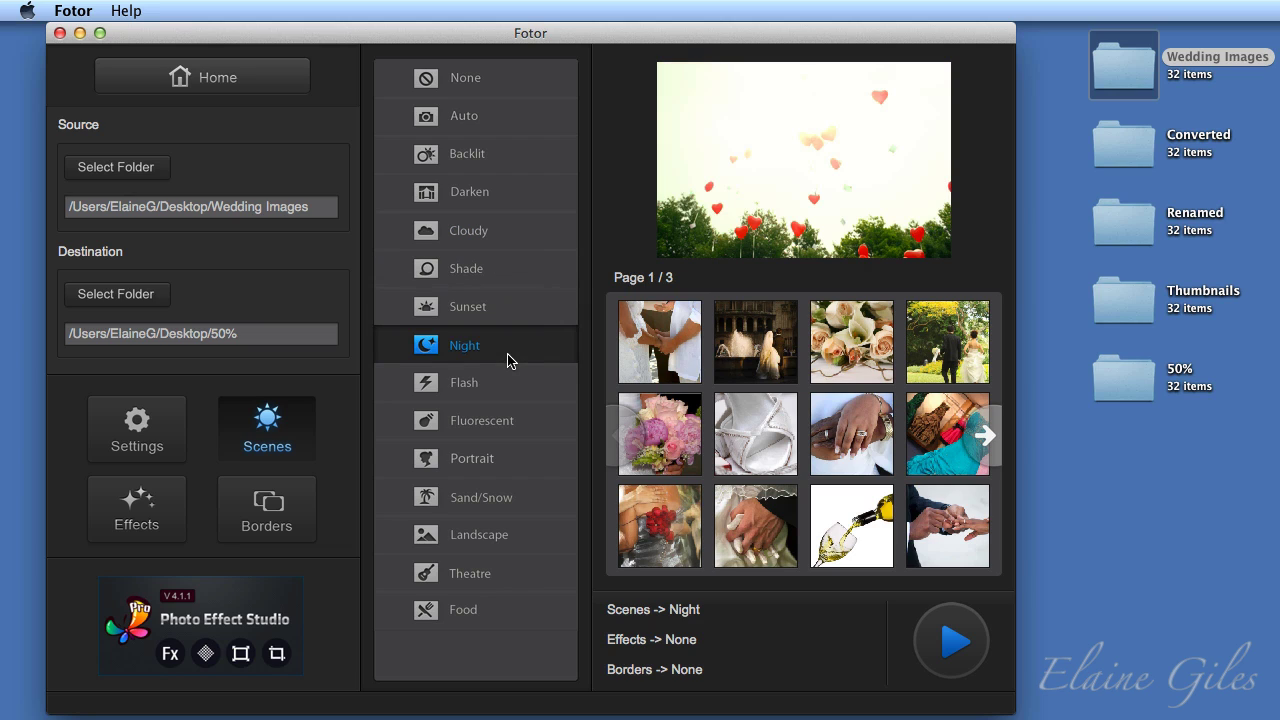
pyautogui.click(517, 430)
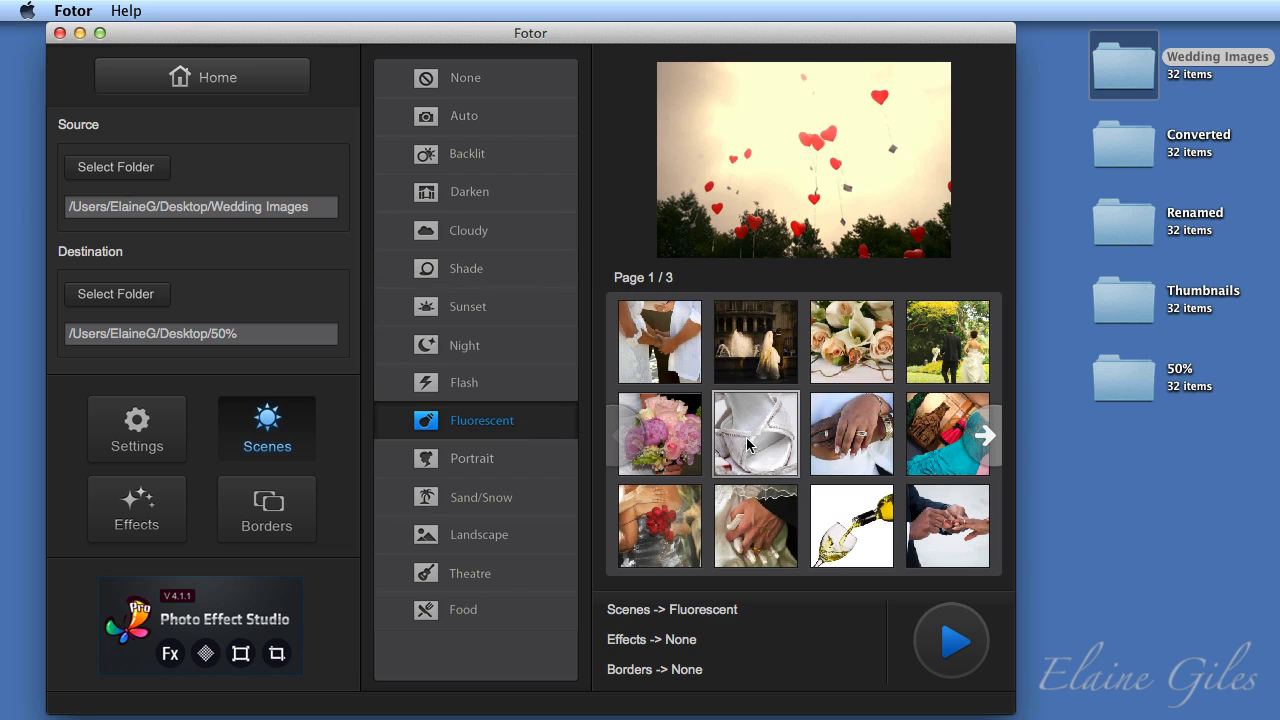
pyautogui.click(752, 445)
pyautogui.click(862, 446)
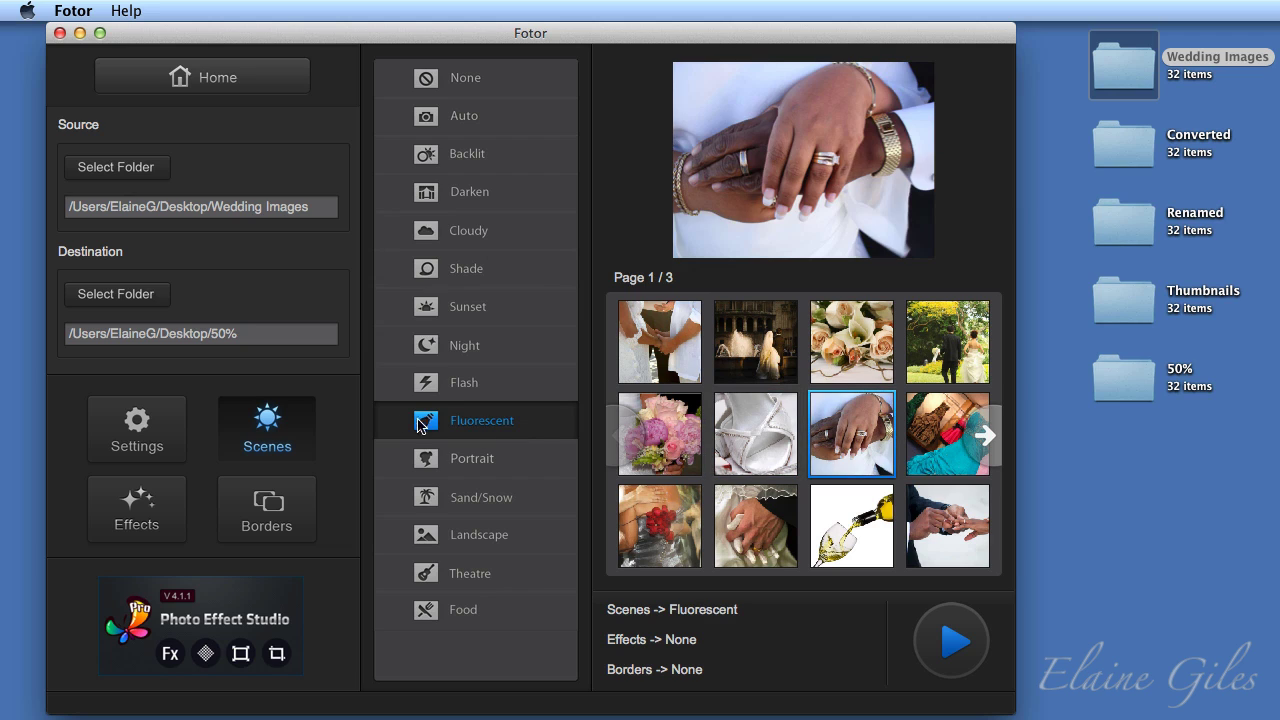
# - Compare Night, Sunset and Darken on the rings photo, then settle on Auto
pyautogui.click(447, 358)
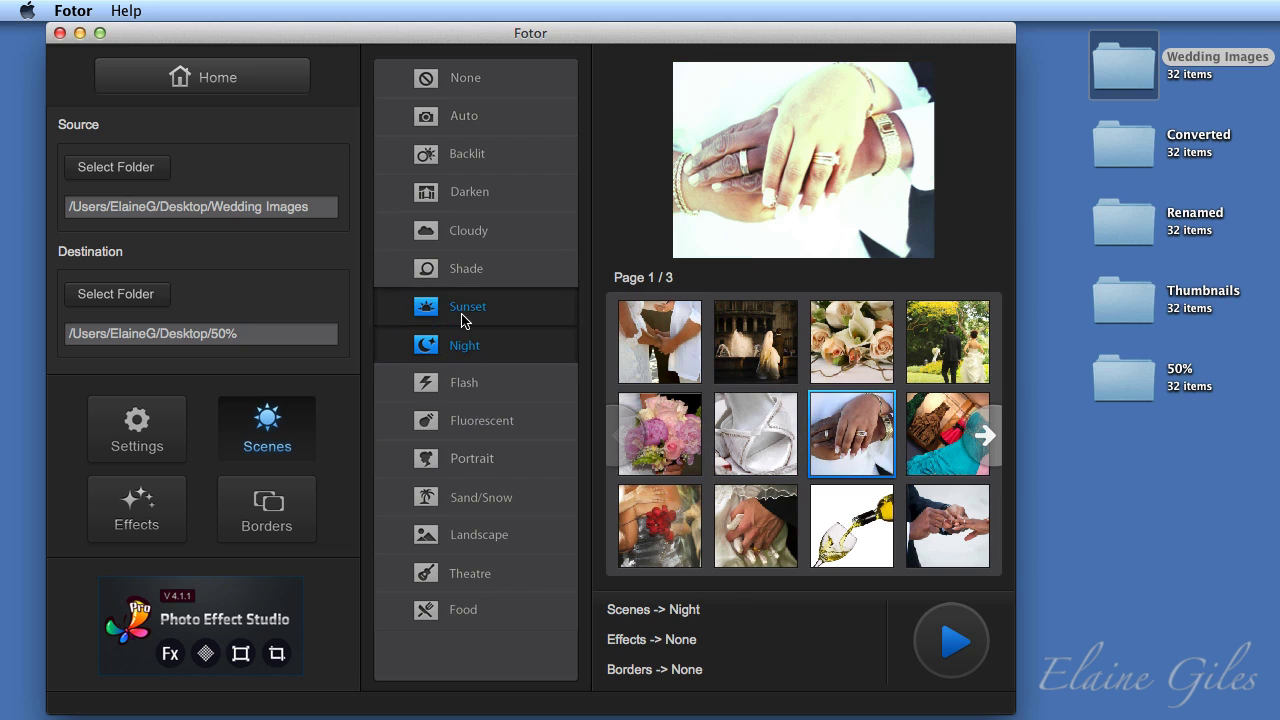
pyautogui.click(463, 318)
pyautogui.click(478, 195)
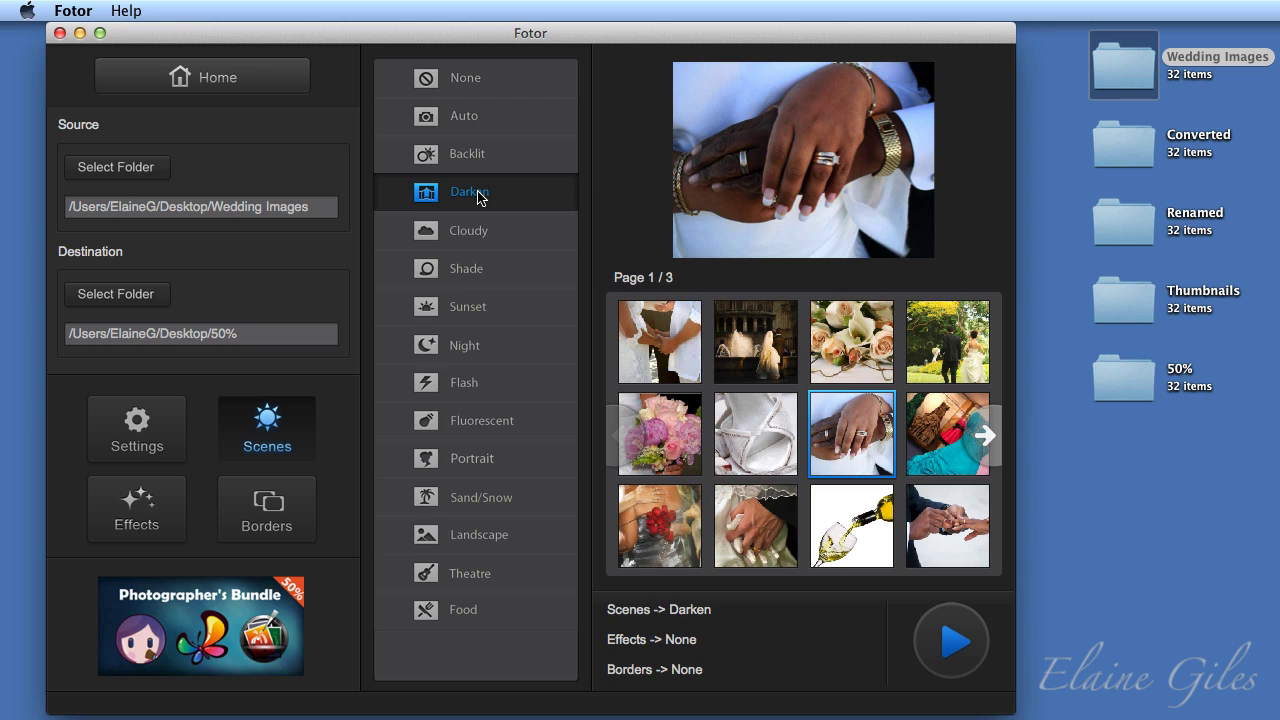
pyautogui.click(470, 118)
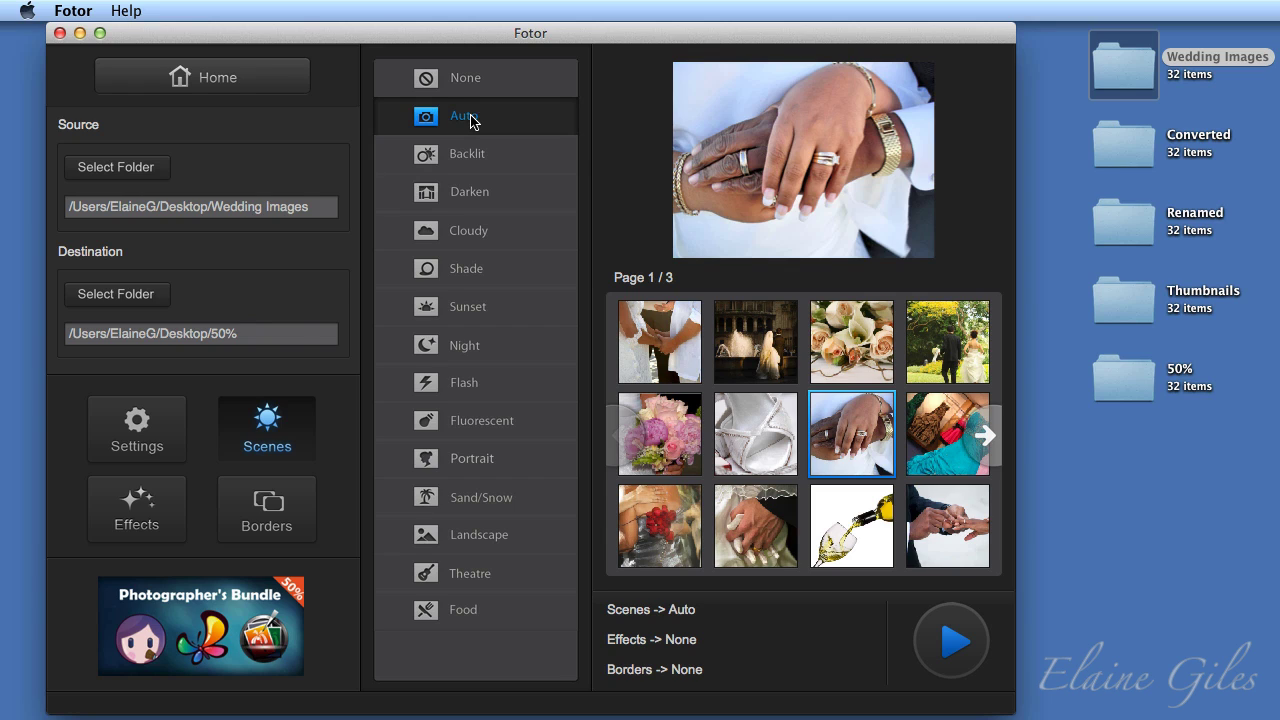
# - Apply the Classic Whisper effect to the batch
pyautogui.click(157, 529)
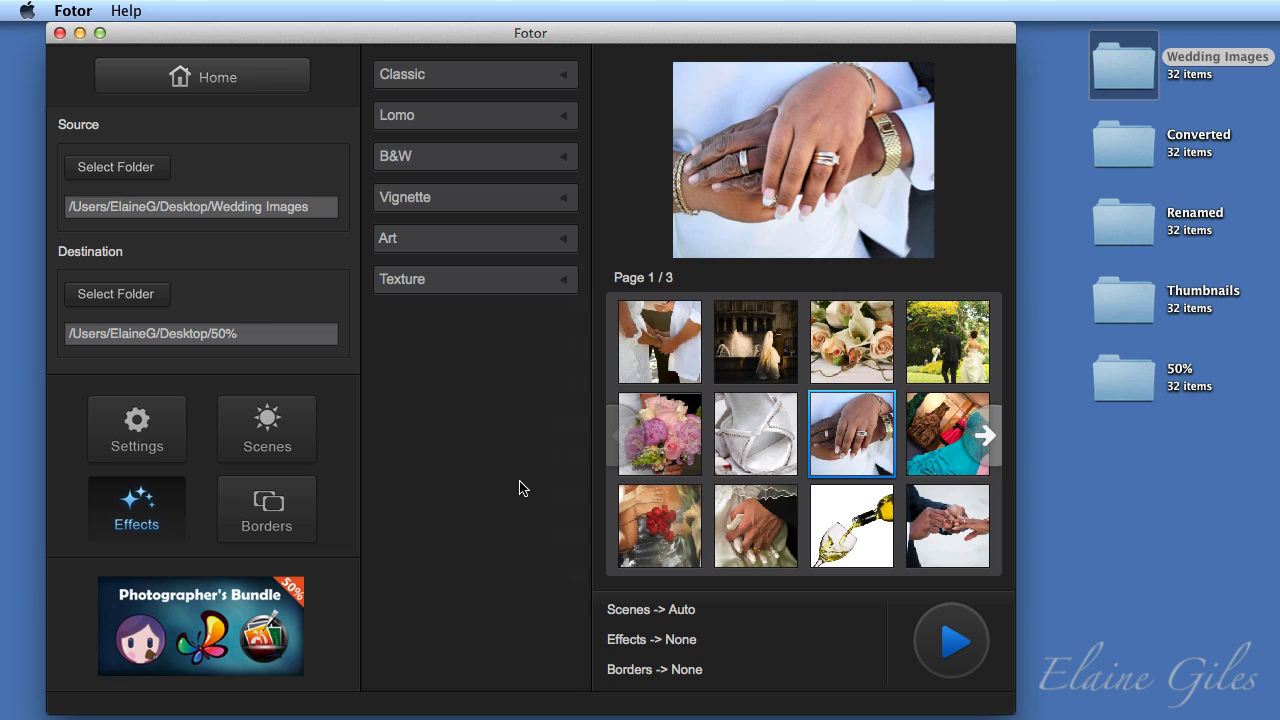
pyautogui.click(567, 83)
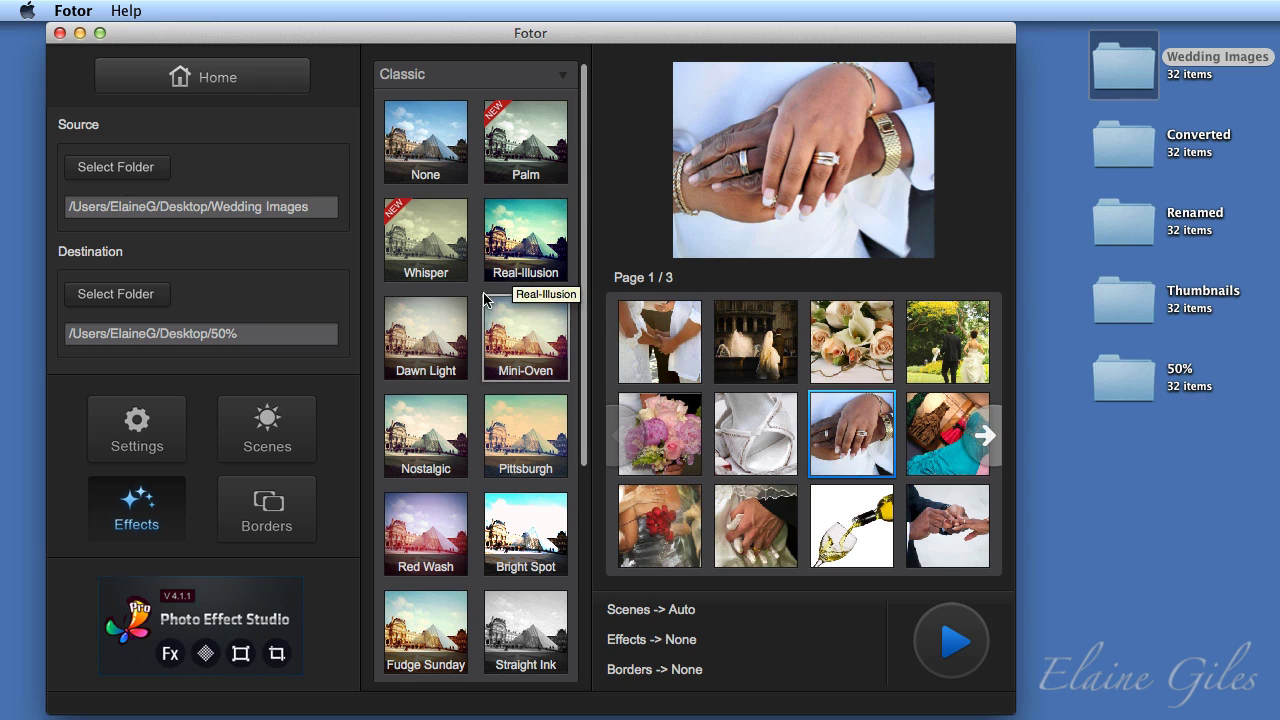
pyautogui.click(455, 266)
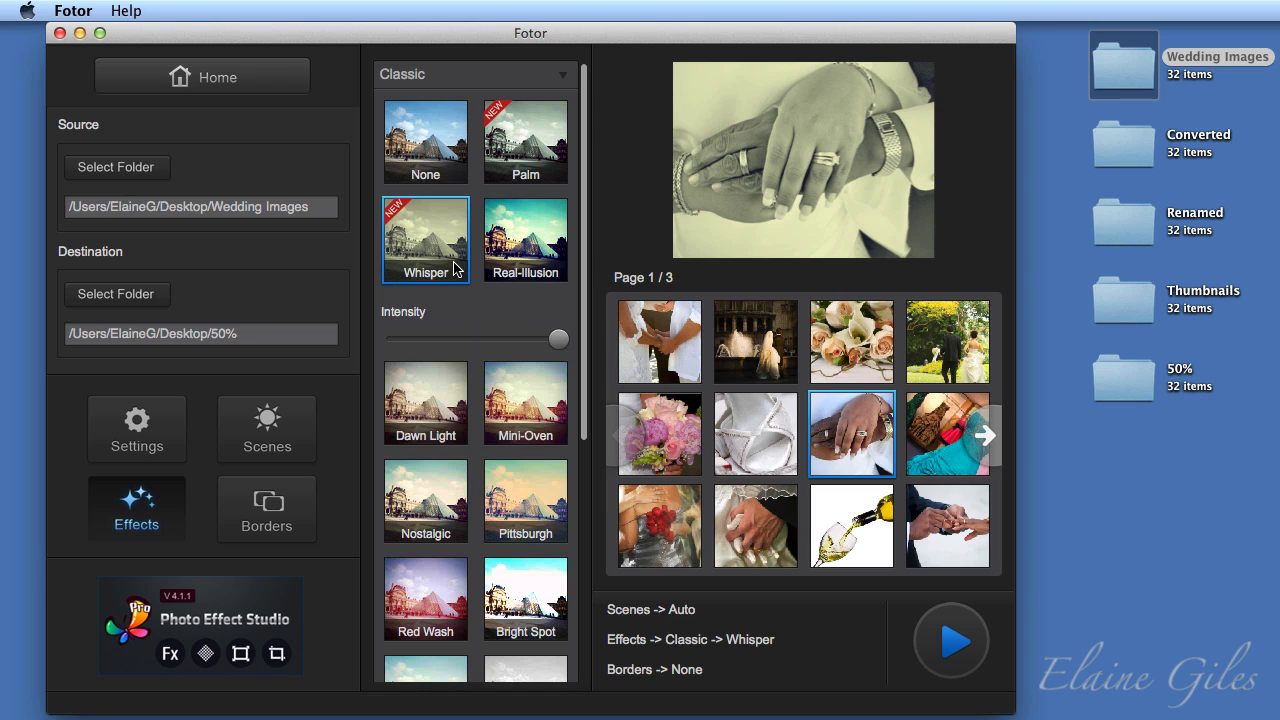
# - Preview Whisper on the shoes, bouquet, flowers and hands photos, with intensity ending at 100
pyautogui.click(767, 438)
pyautogui.click(664, 438)
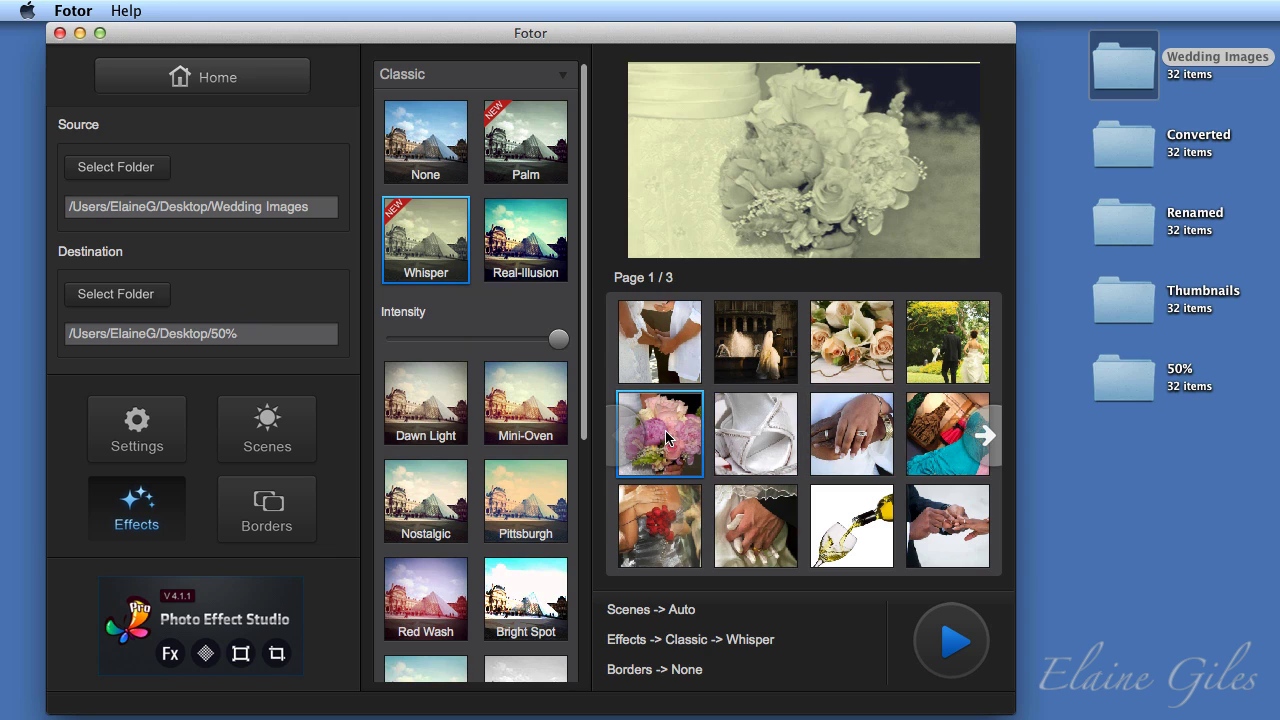
pyautogui.click(677, 541)
pyautogui.click(752, 541)
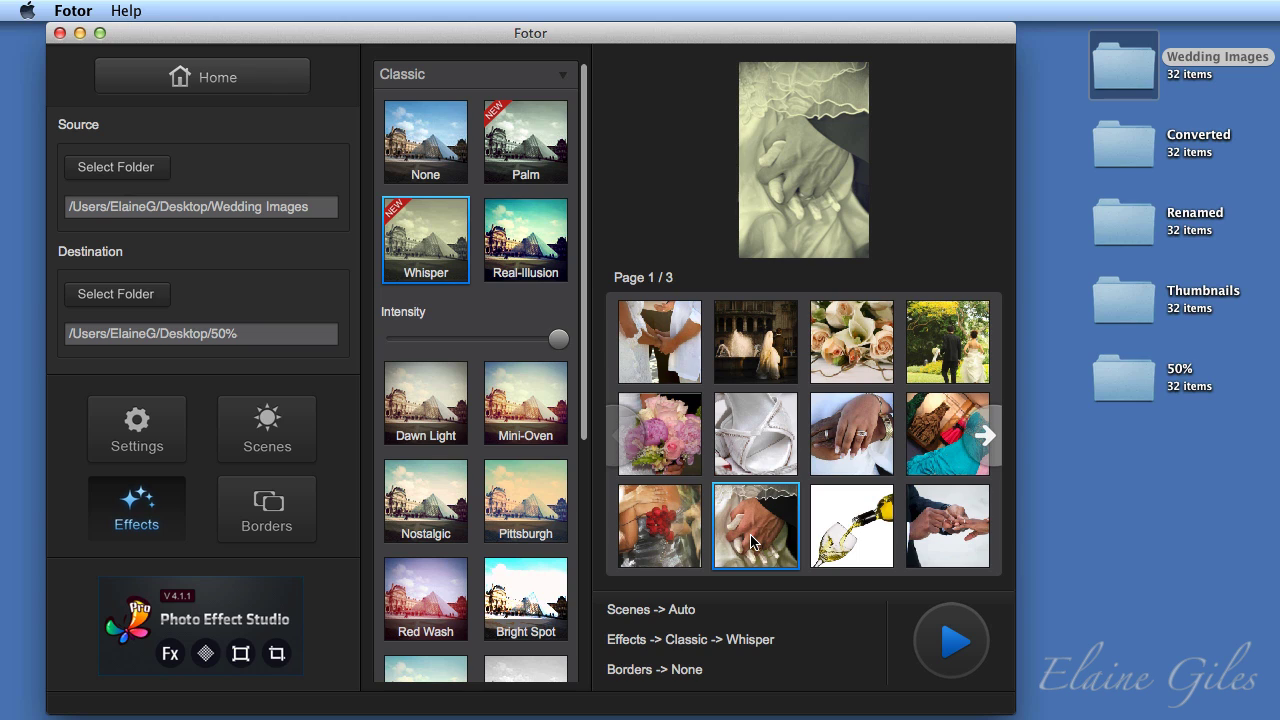
pyautogui.moveTo(559, 340); pyautogui.dragTo(494, 347)
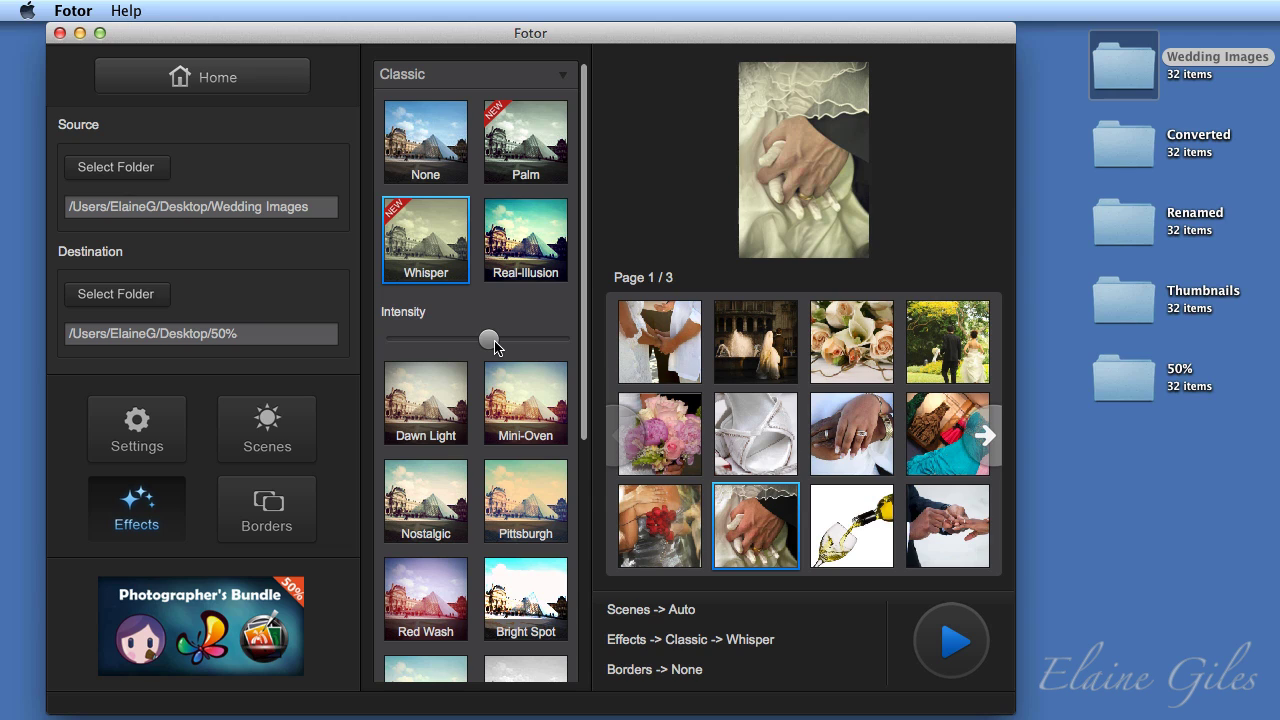
pyautogui.moveTo(495, 346); pyautogui.dragTo(586, 350)
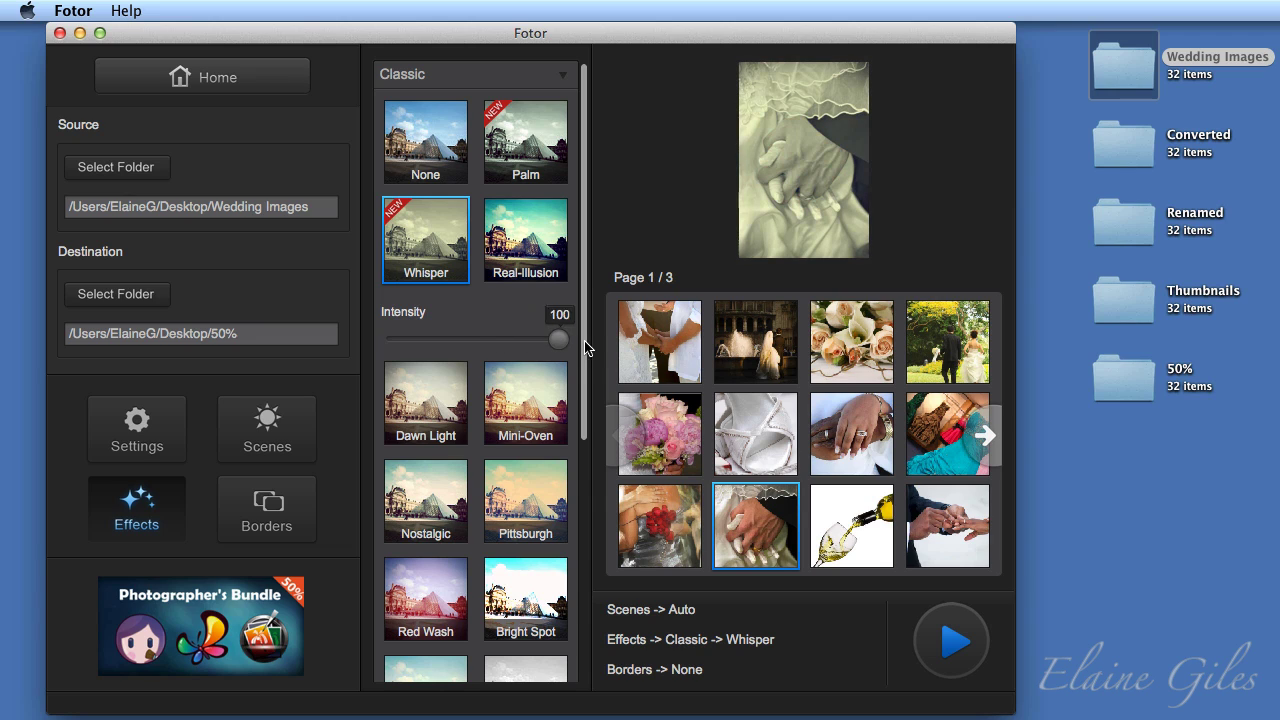
# - Apply Red Wash, compare against None, and preview it on the flowers and wine glass photos
pyautogui.click(447, 590)
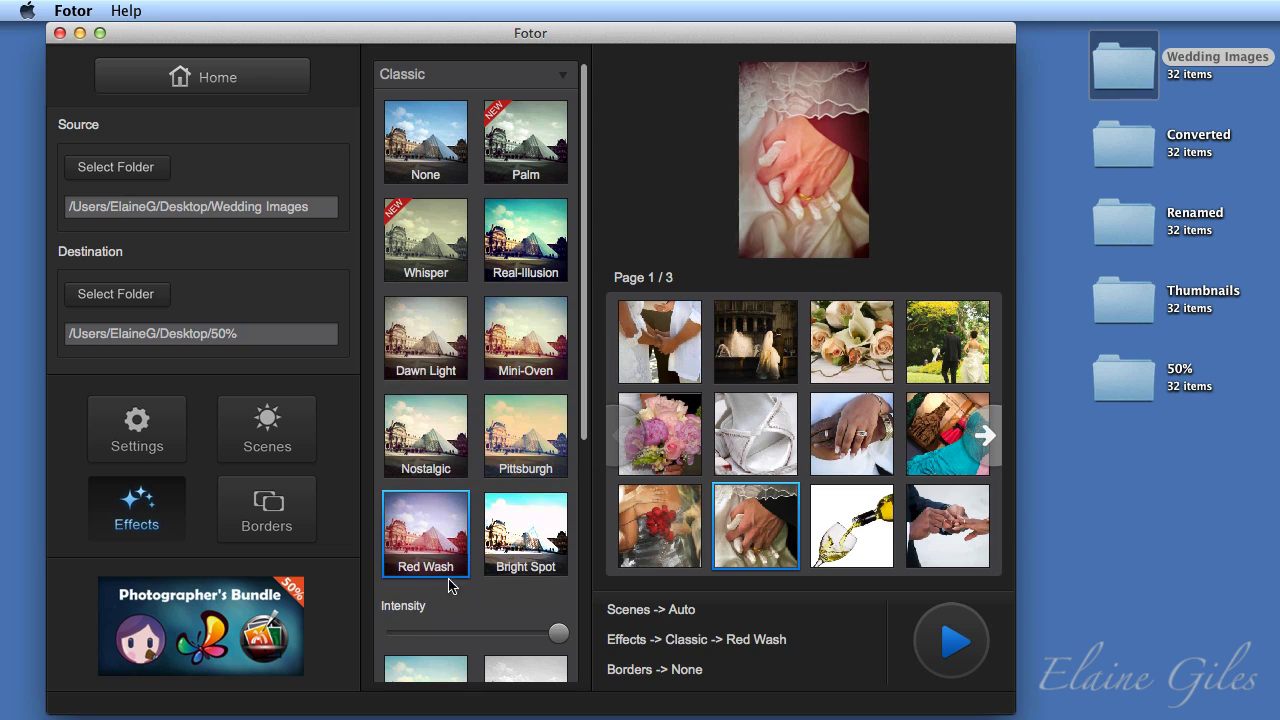
pyautogui.click(667, 527)
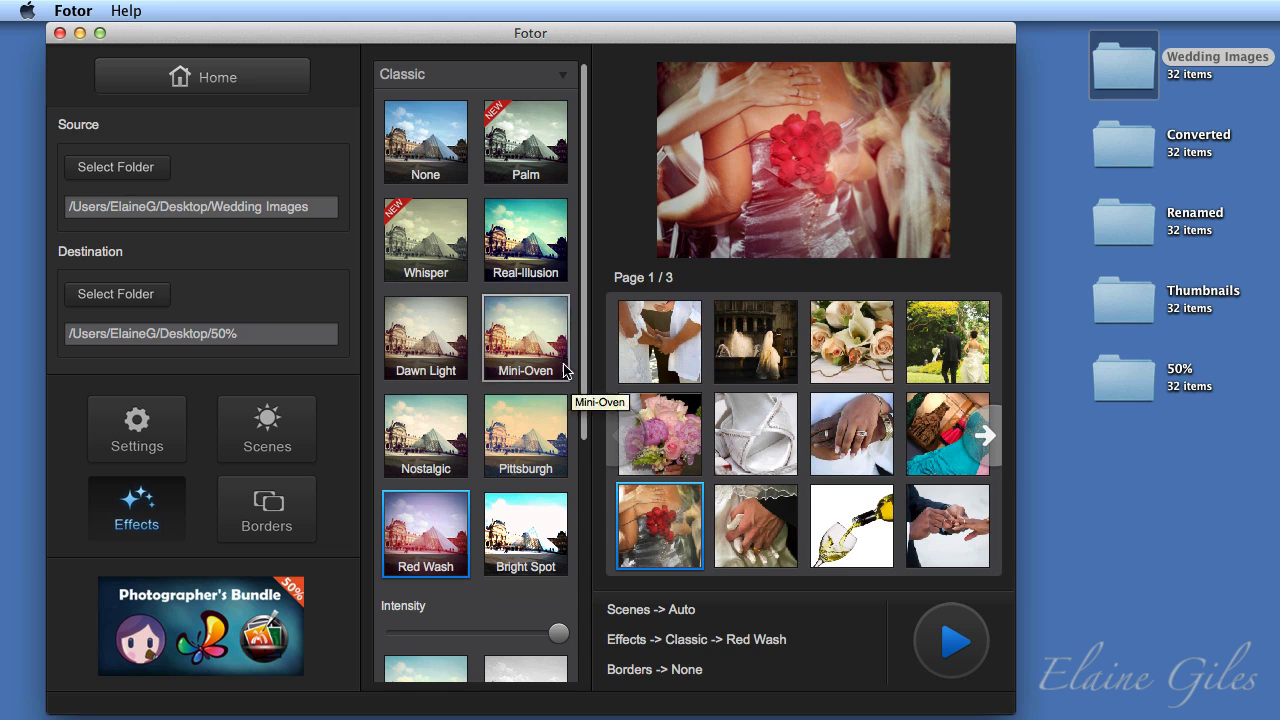
pyautogui.click(427, 162)
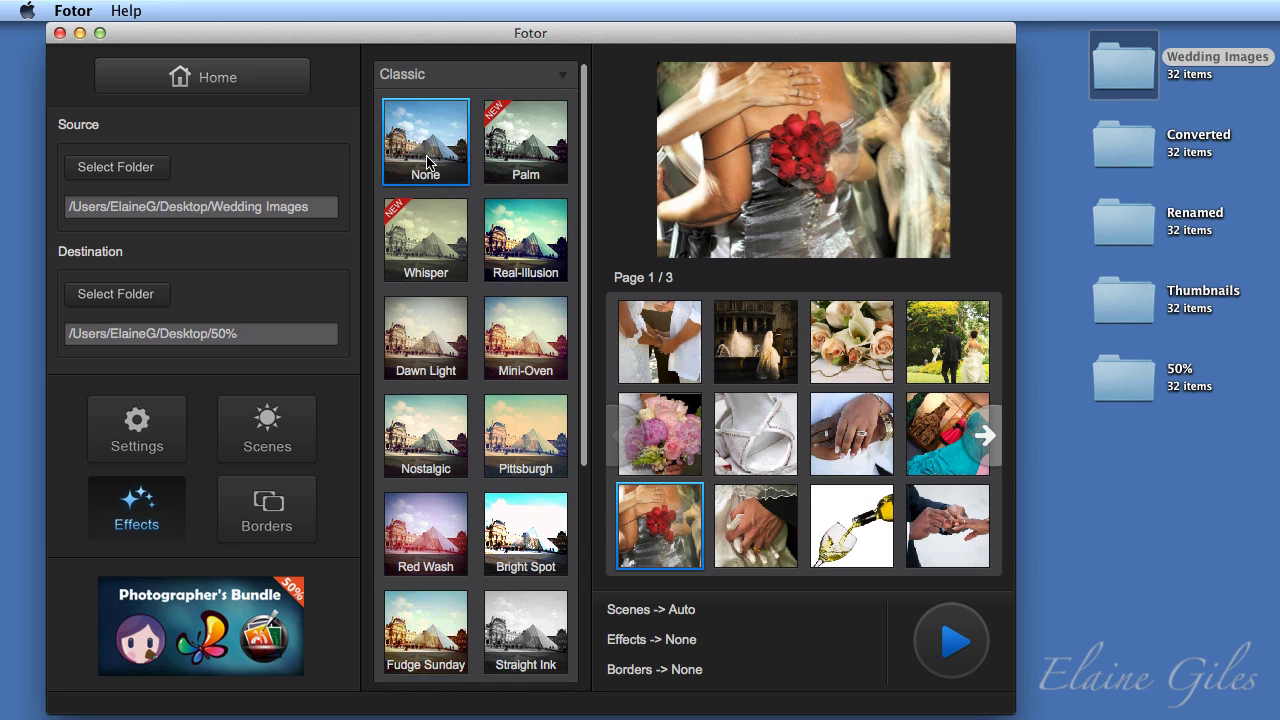
pyautogui.click(435, 550)
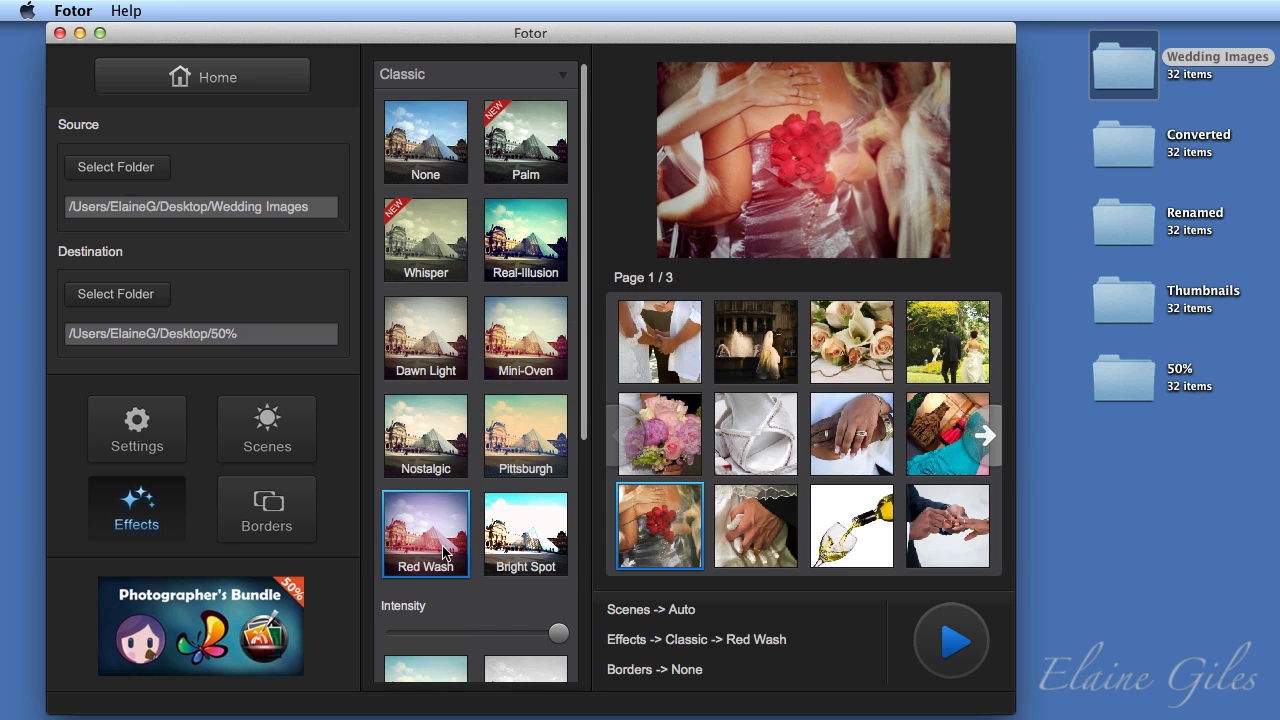
pyautogui.click(853, 541)
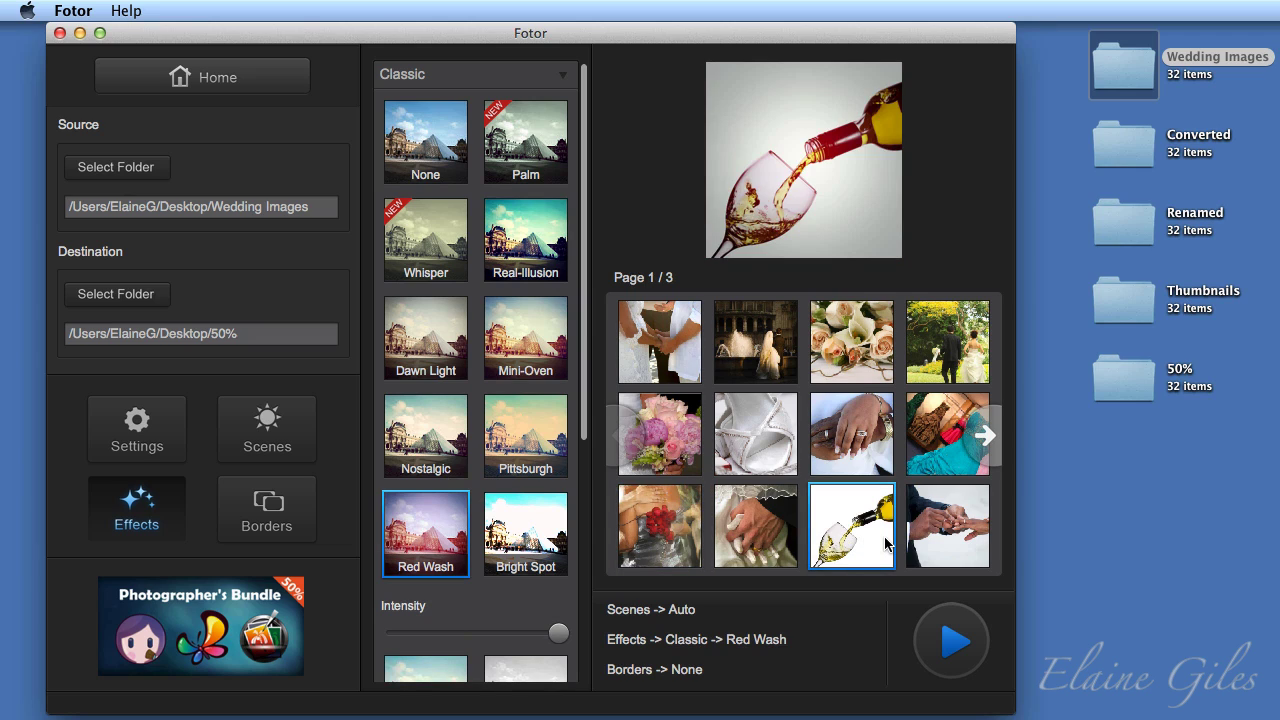
# - Sample the Lomo effects Sparta, Walden and Lomo Life
pyautogui.click(565, 78)
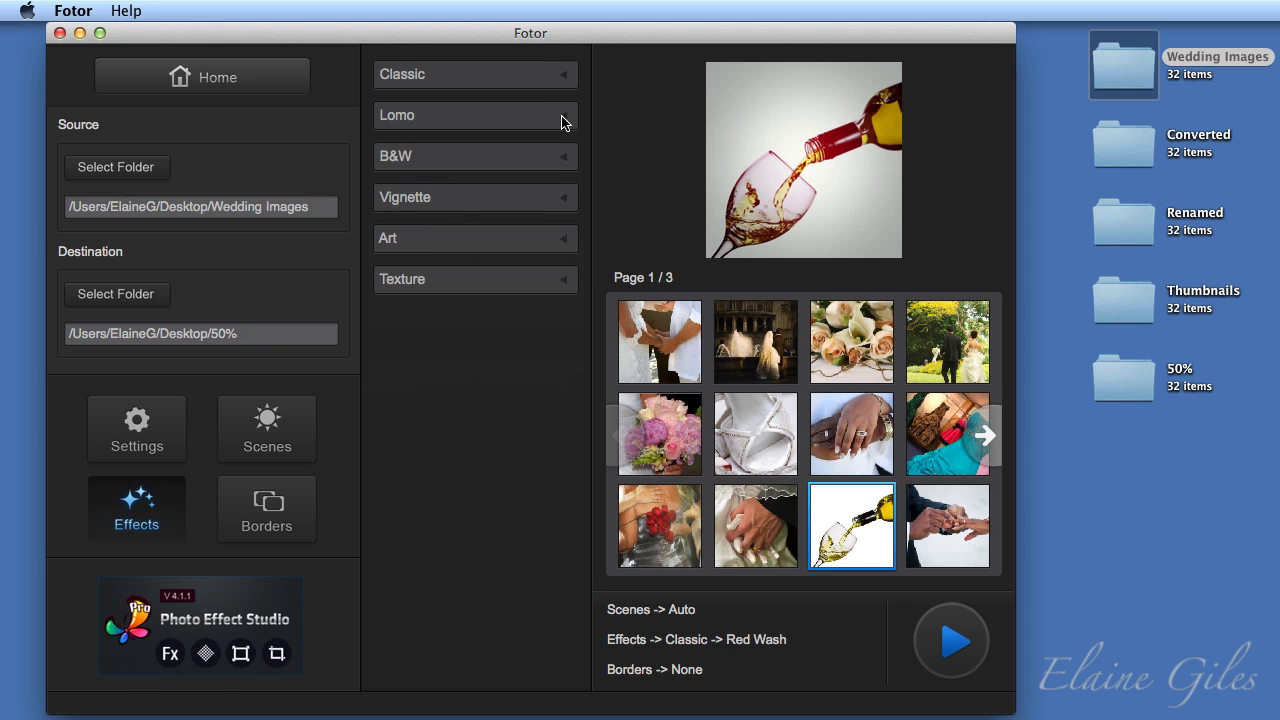
pyautogui.click(563, 118)
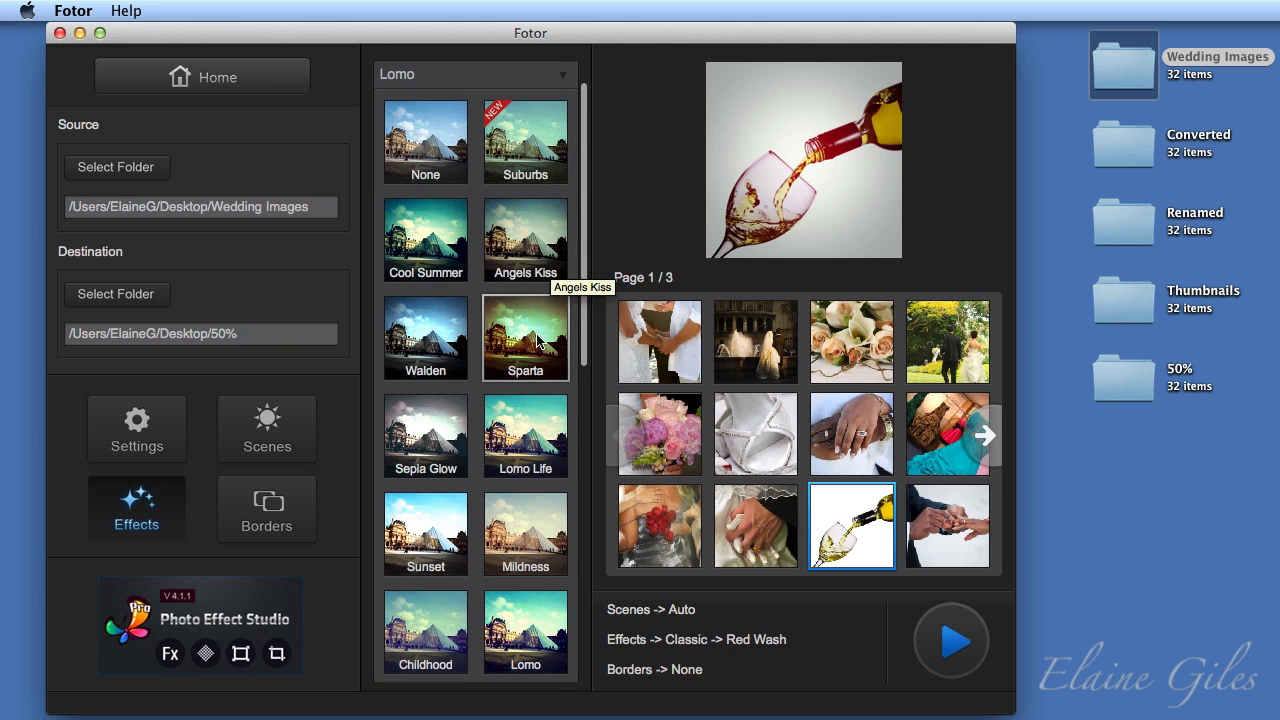
pyautogui.click(537, 341)
pyautogui.click(440, 368)
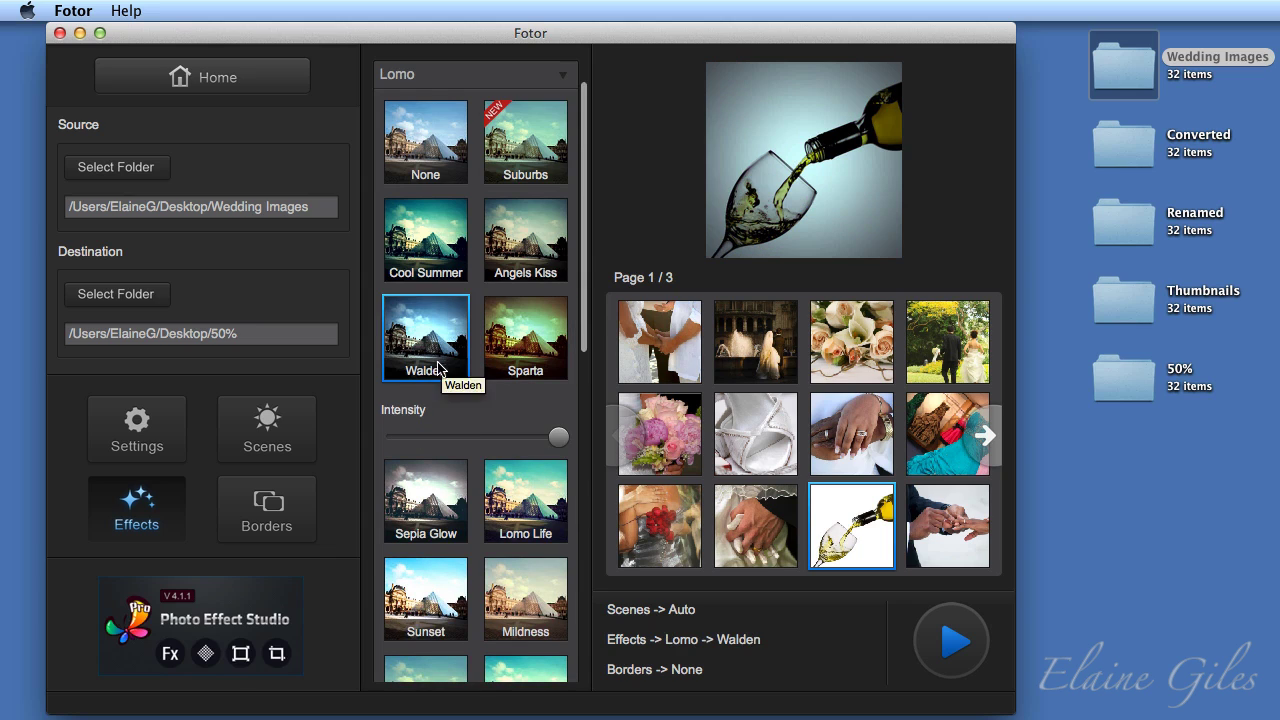
pyautogui.click(530, 515)
pyautogui.scroll(1, 563, 87)
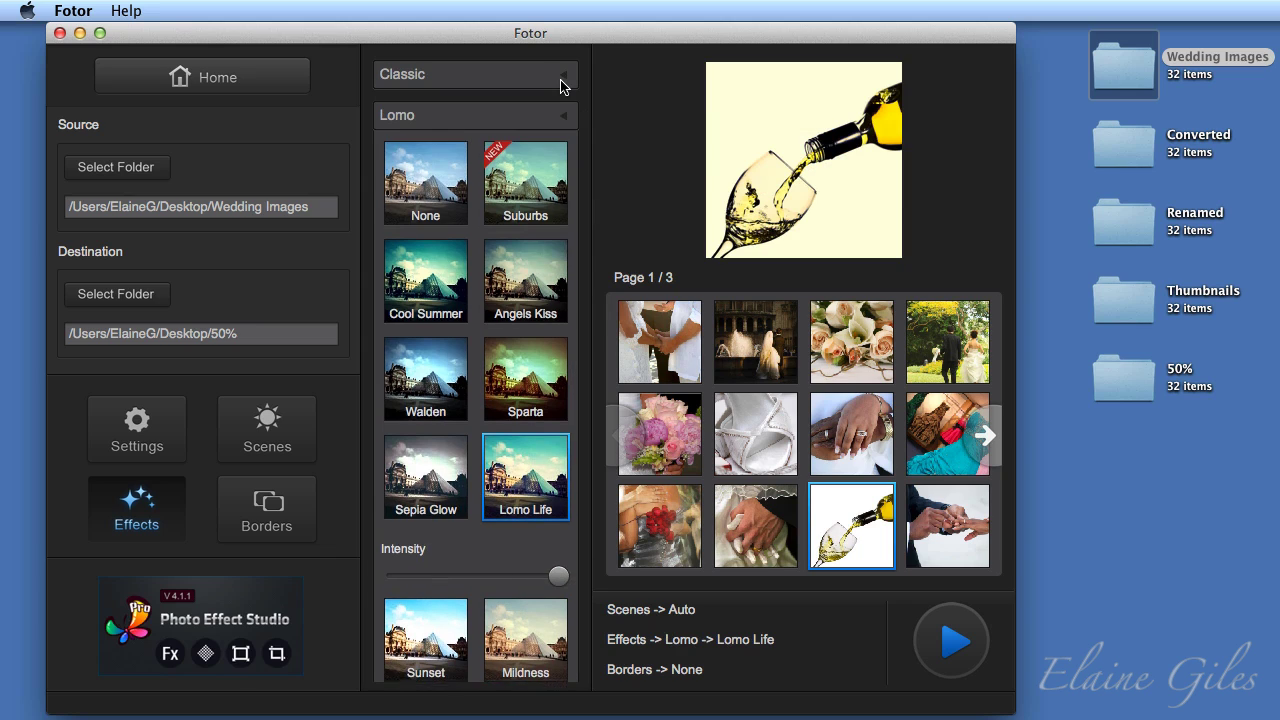
# - Sample the Art effects Quilted and Antiquity
pyautogui.click(561, 87)
pyautogui.click(566, 243)
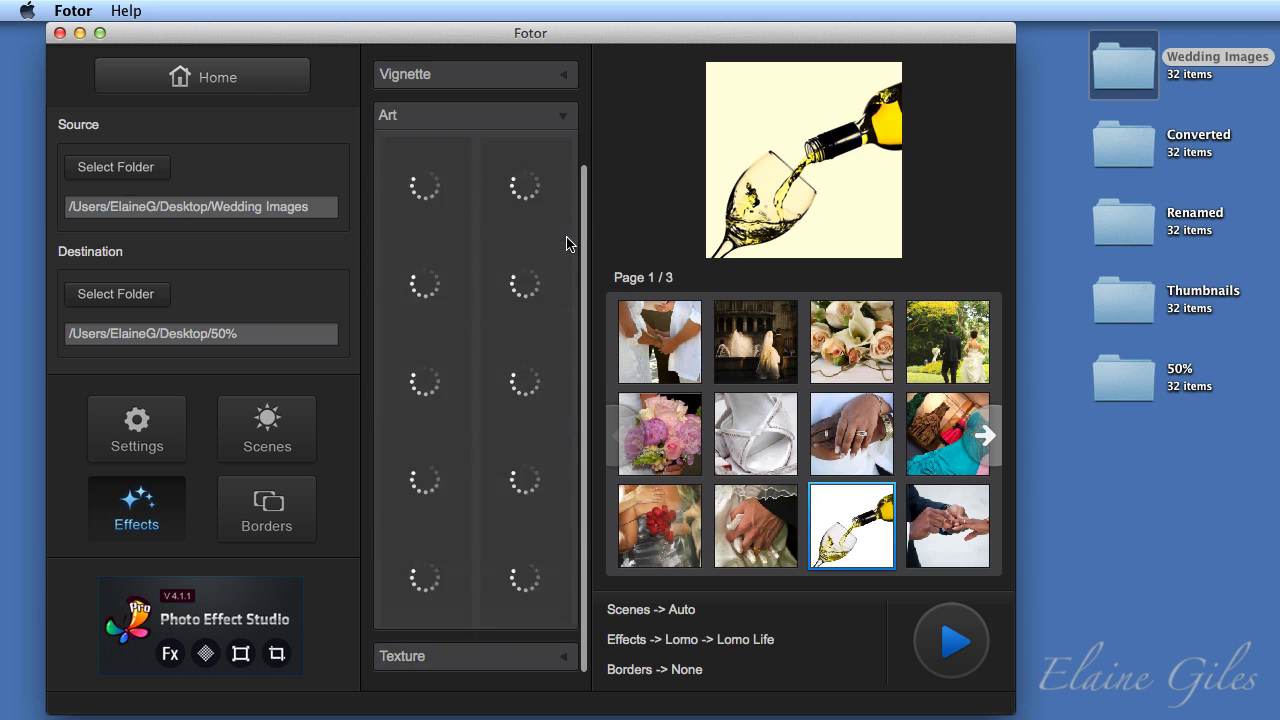
pyautogui.click(520, 379)
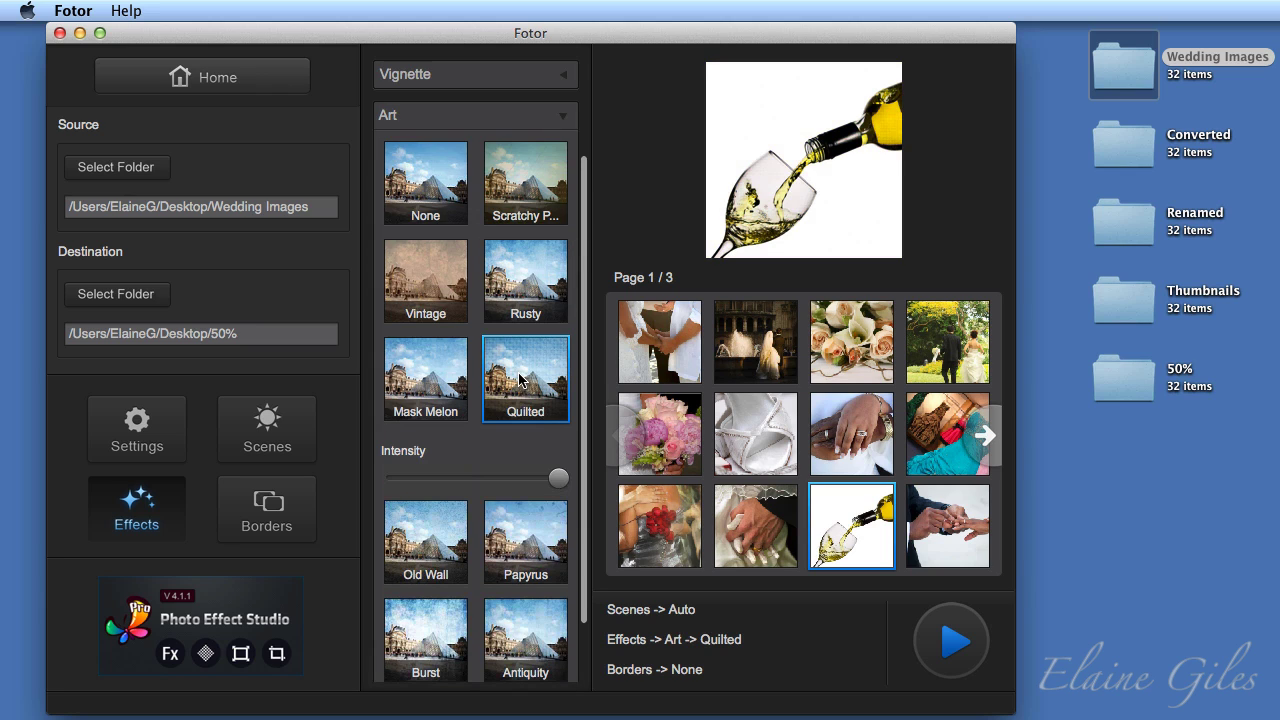
pyautogui.click(525, 610)
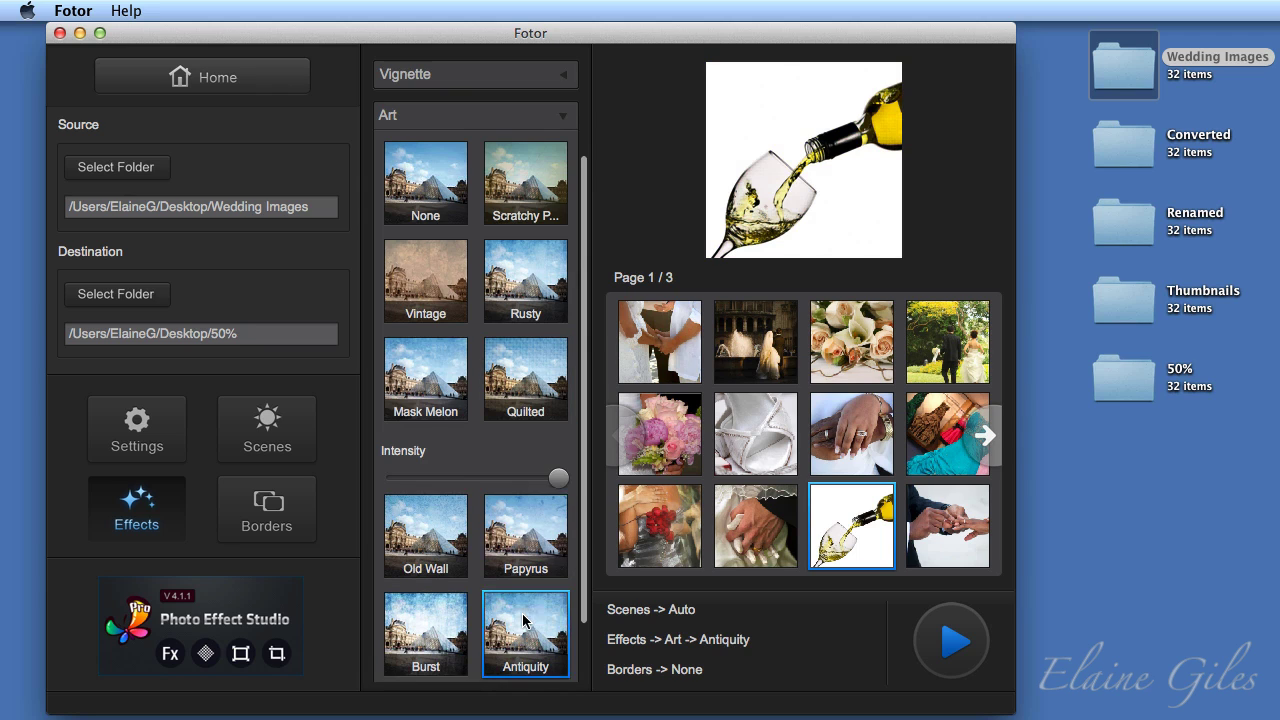
# - Reselect Classic Red Wash as the batch effect and collapse the Classic list
pyautogui.click(563, 113)
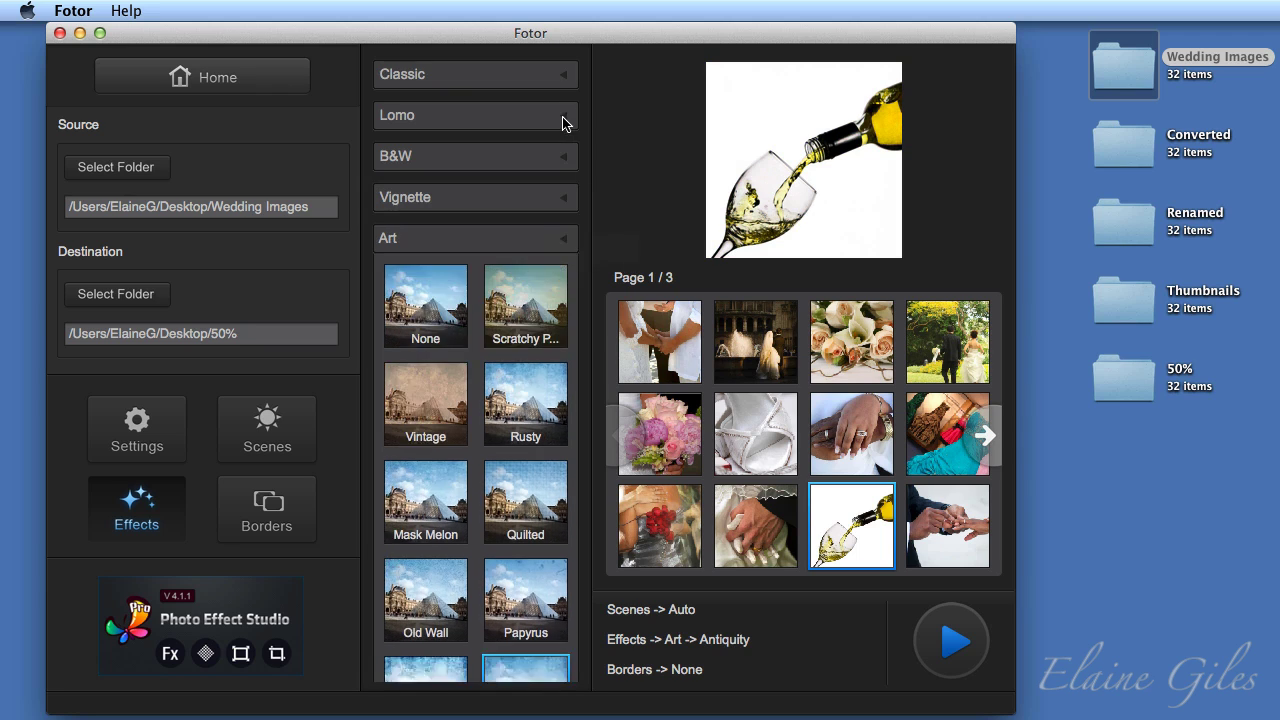
pyautogui.click(567, 80)
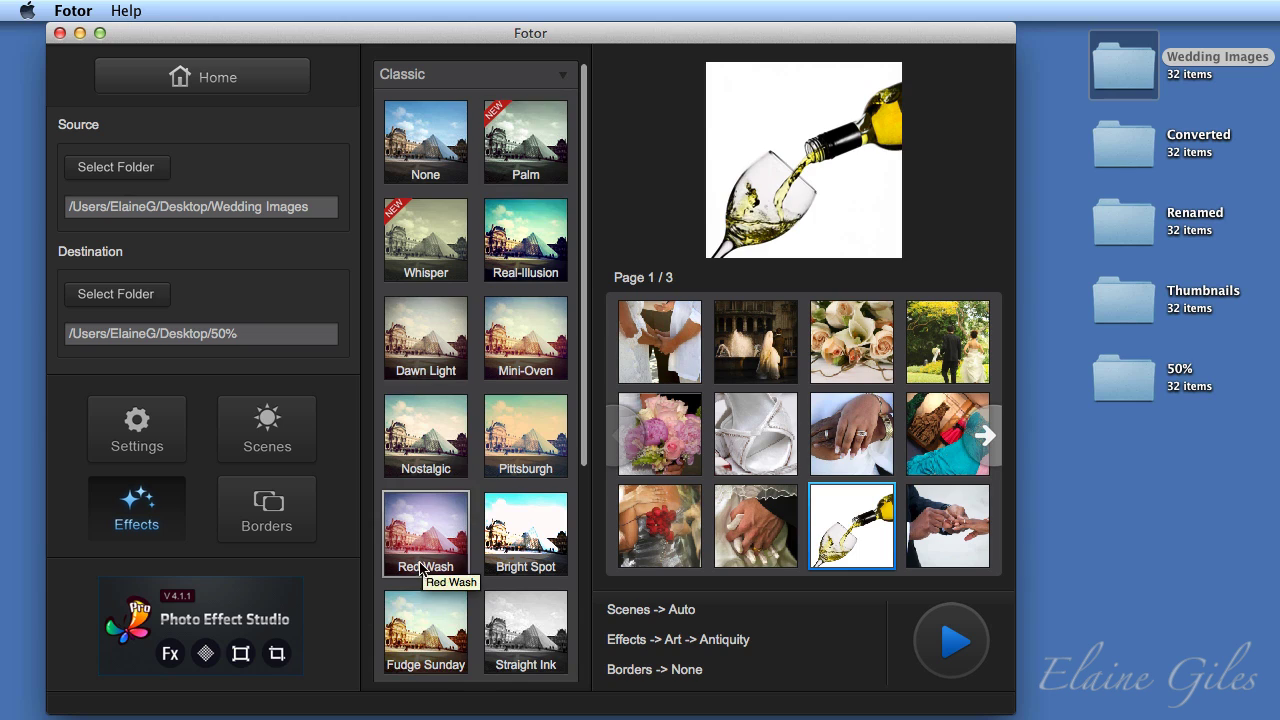
pyautogui.click(420, 549)
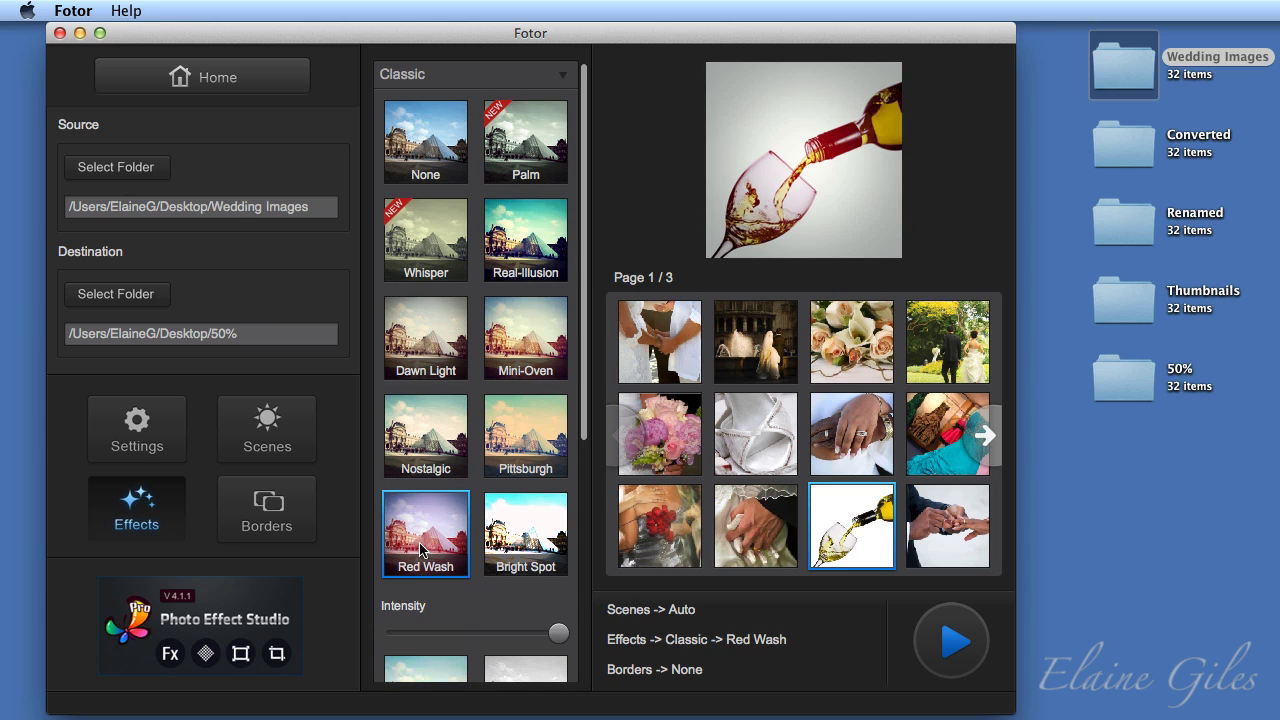
pyautogui.click(564, 77)
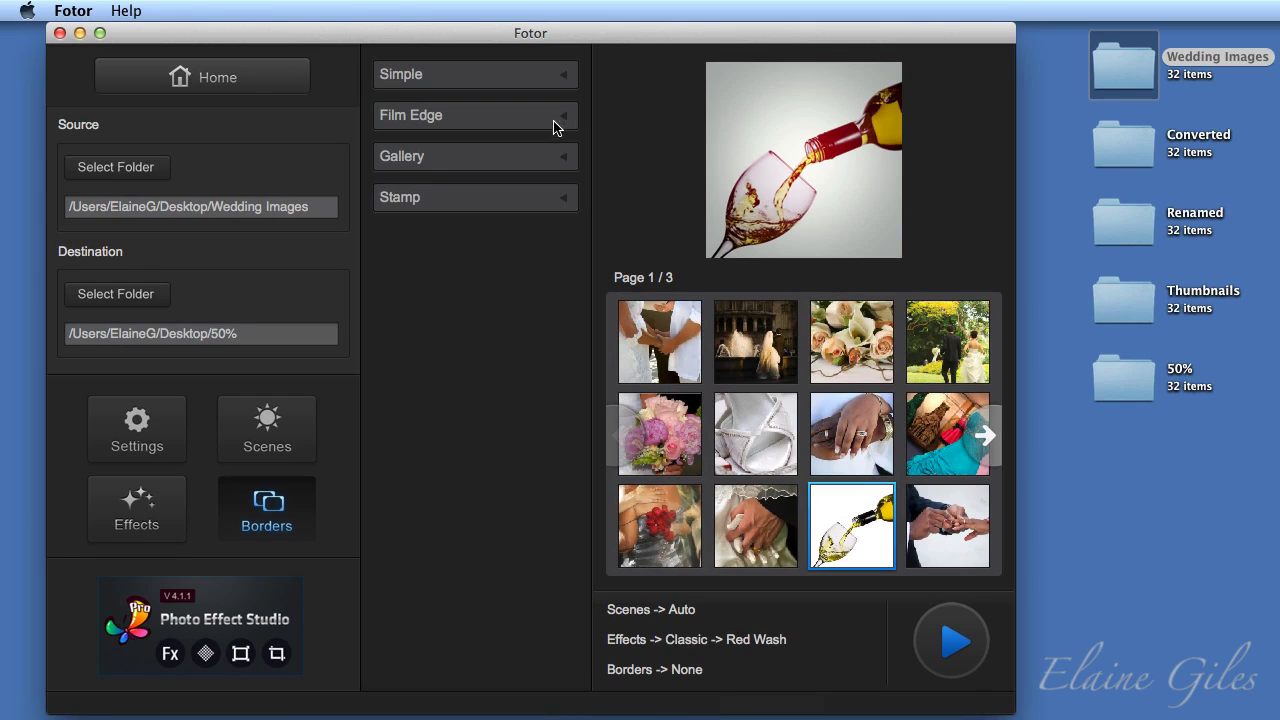
# - Choose the Simple Frosted border for the batch
pyautogui.click(561, 80)
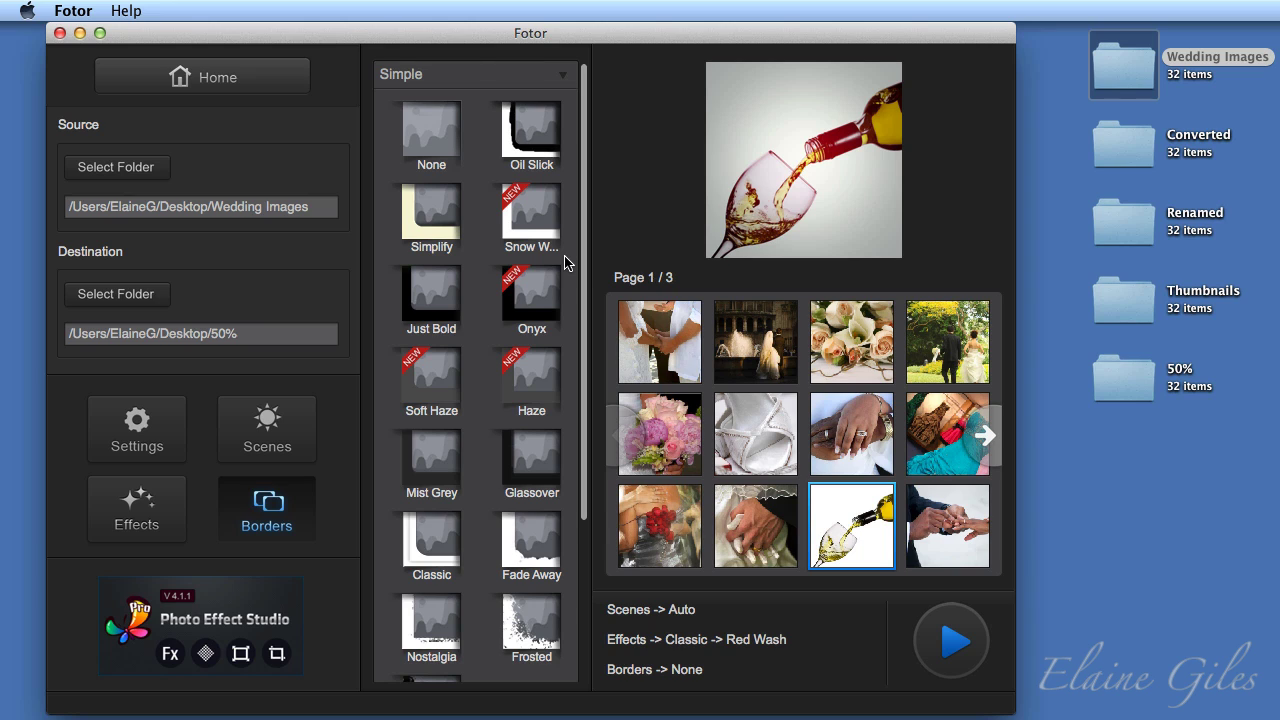
pyautogui.scroll(-3, 565, 262)
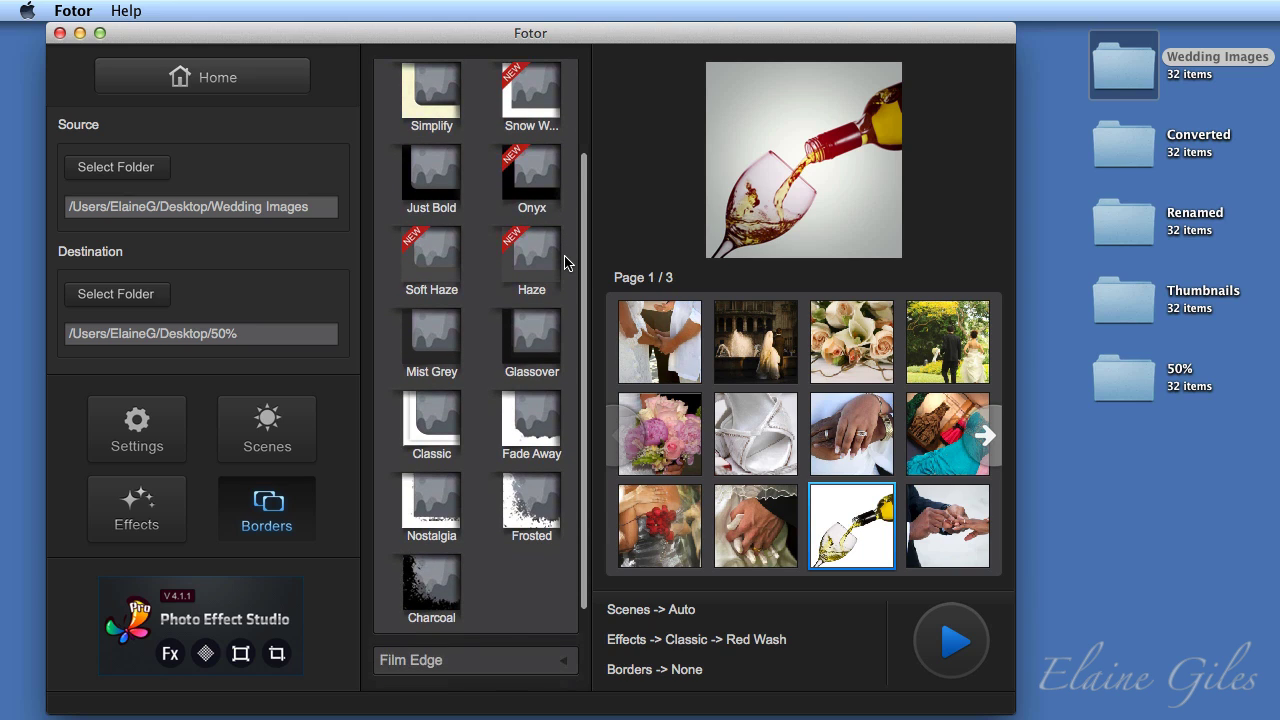
pyautogui.click(545, 527)
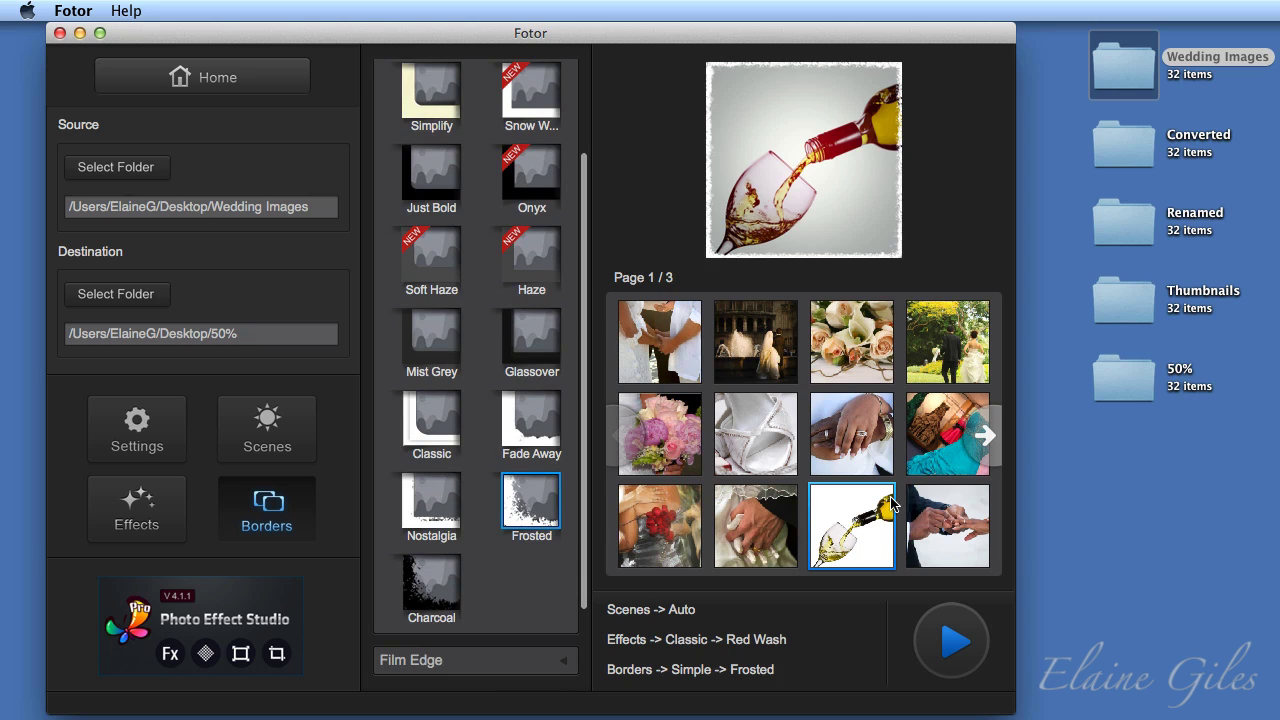
# - Preview the Frosted border on the roses, park couple, fountain and another wedding photo
pyautogui.click(920, 447)
pyautogui.click(858, 352)
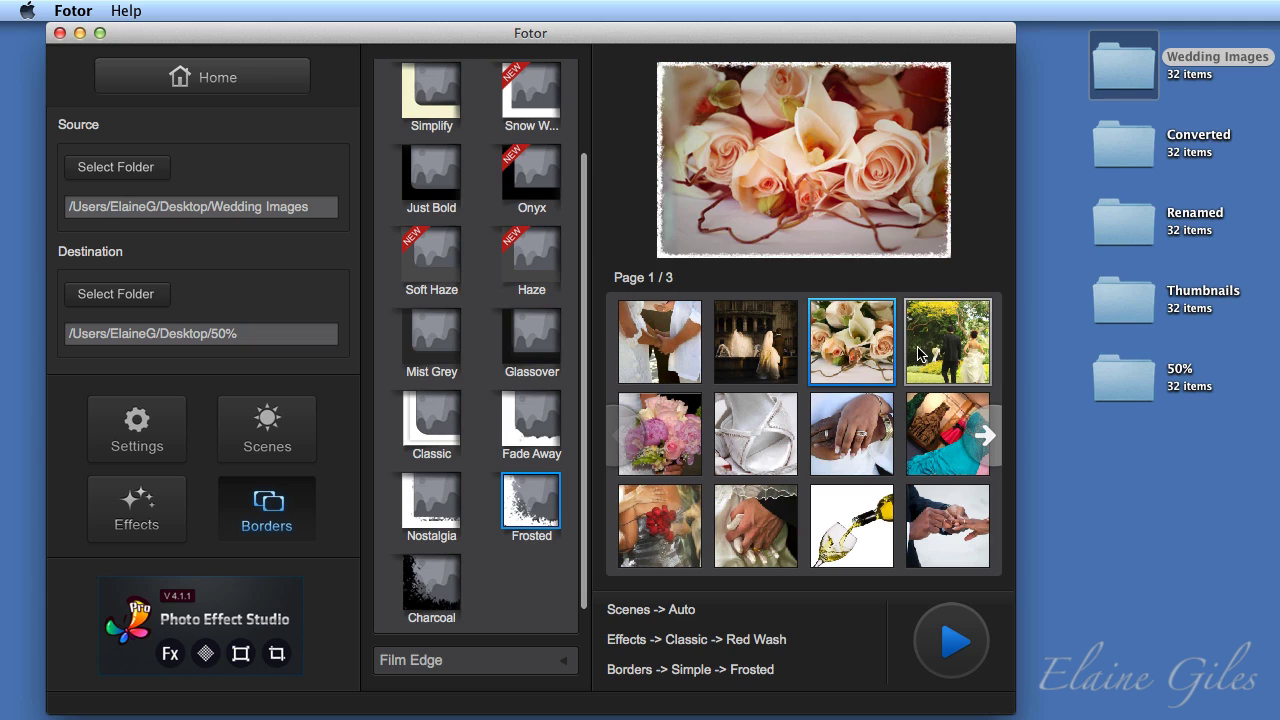
pyautogui.click(916, 352)
pyautogui.click(752, 350)
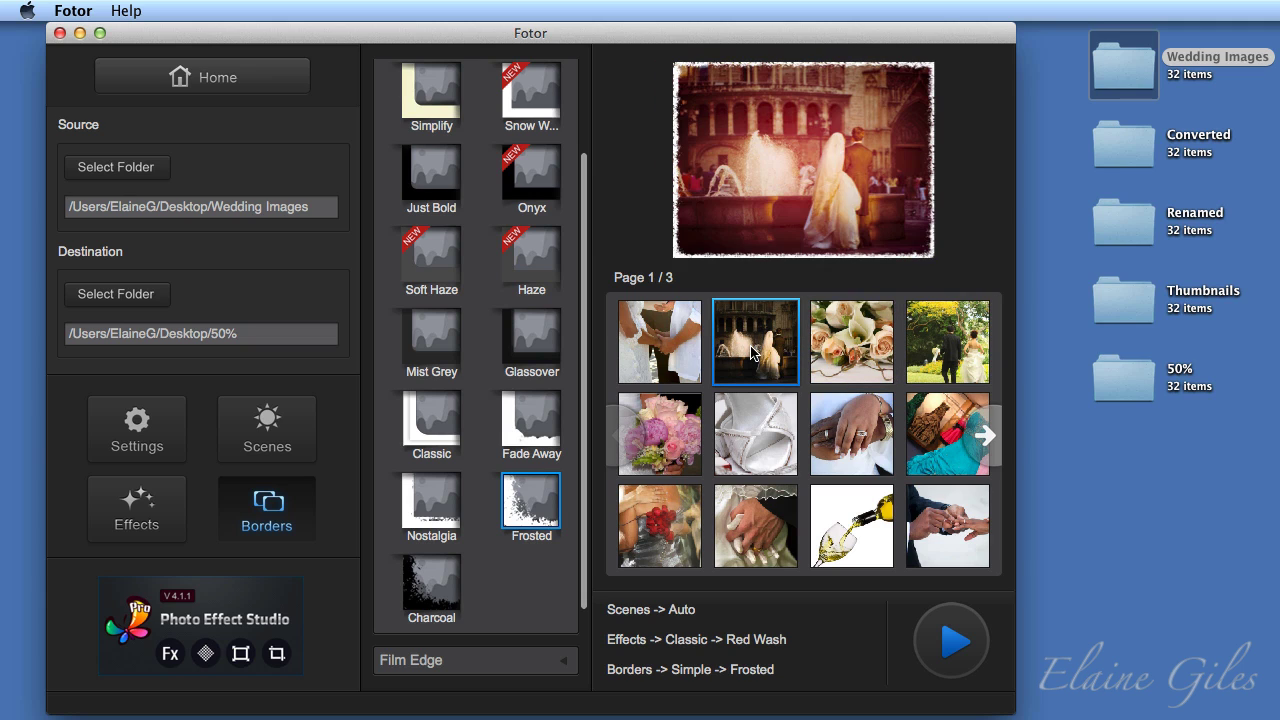
# - Replace the Frosted border with the Film Edge 'Film' border for the batch
pyautogui.scroll(2, 529, 140)
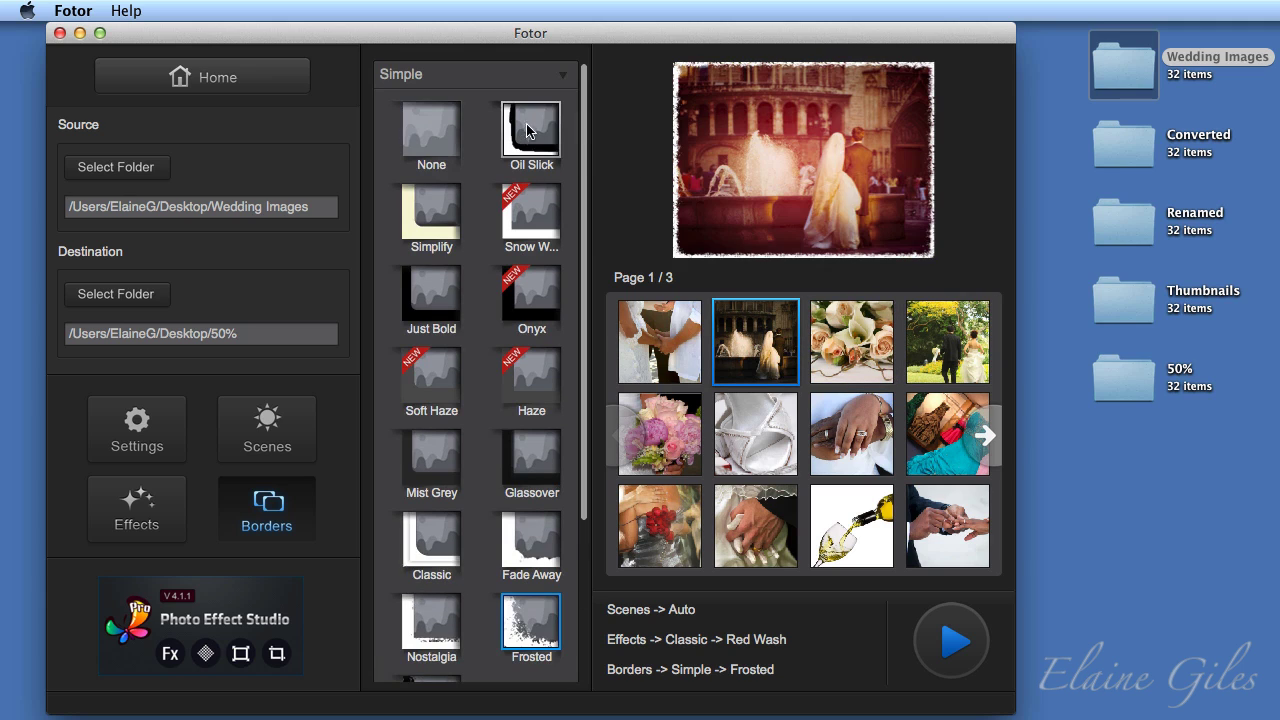
pyautogui.click(567, 80)
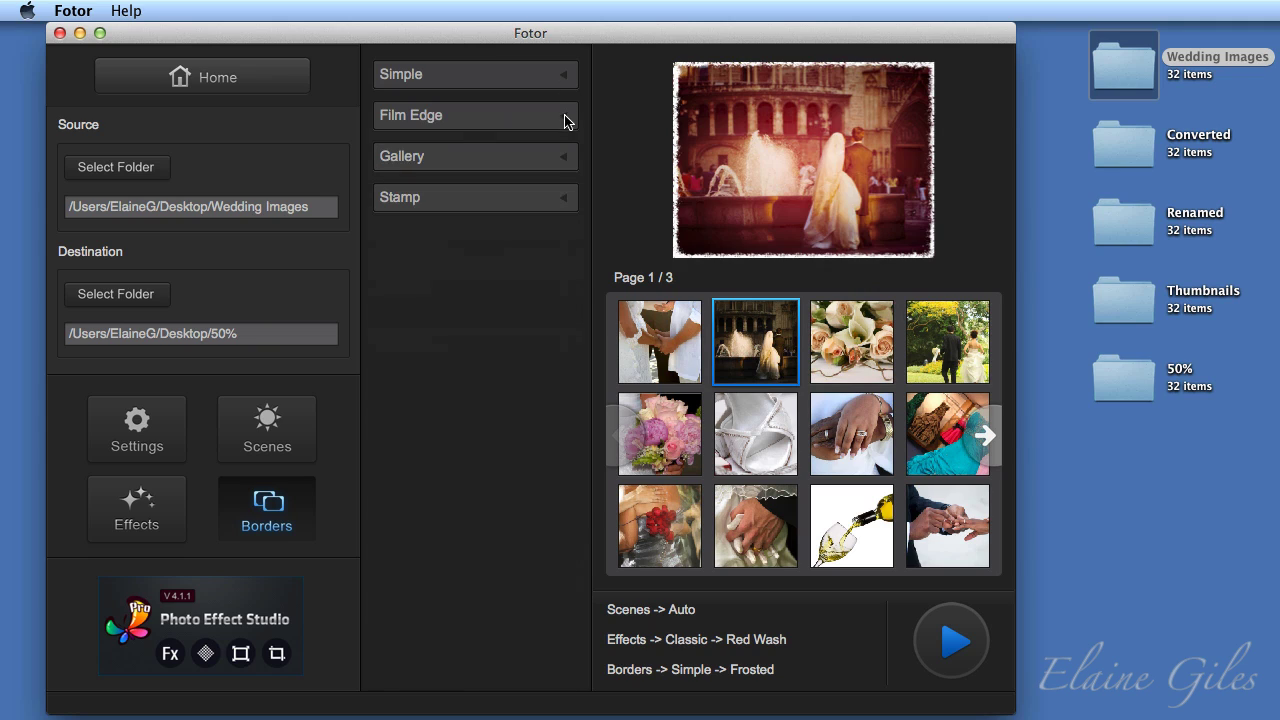
pyautogui.click(564, 122)
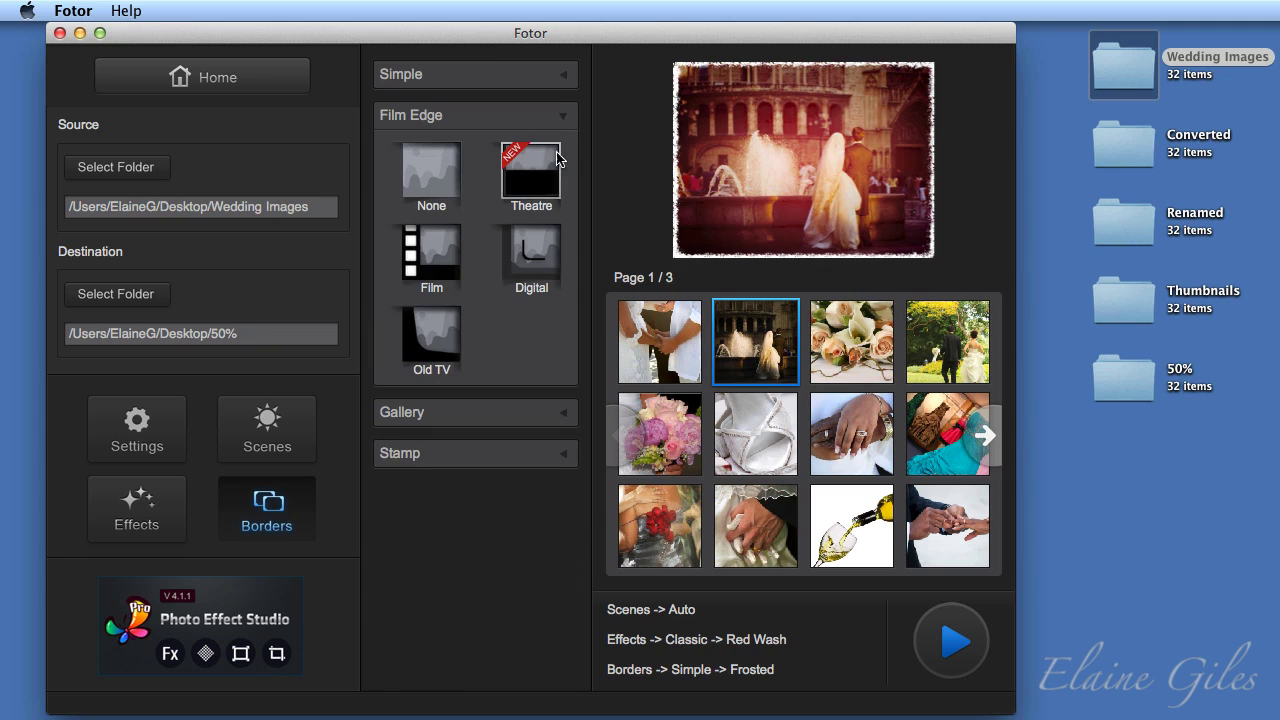
pyautogui.click(435, 270)
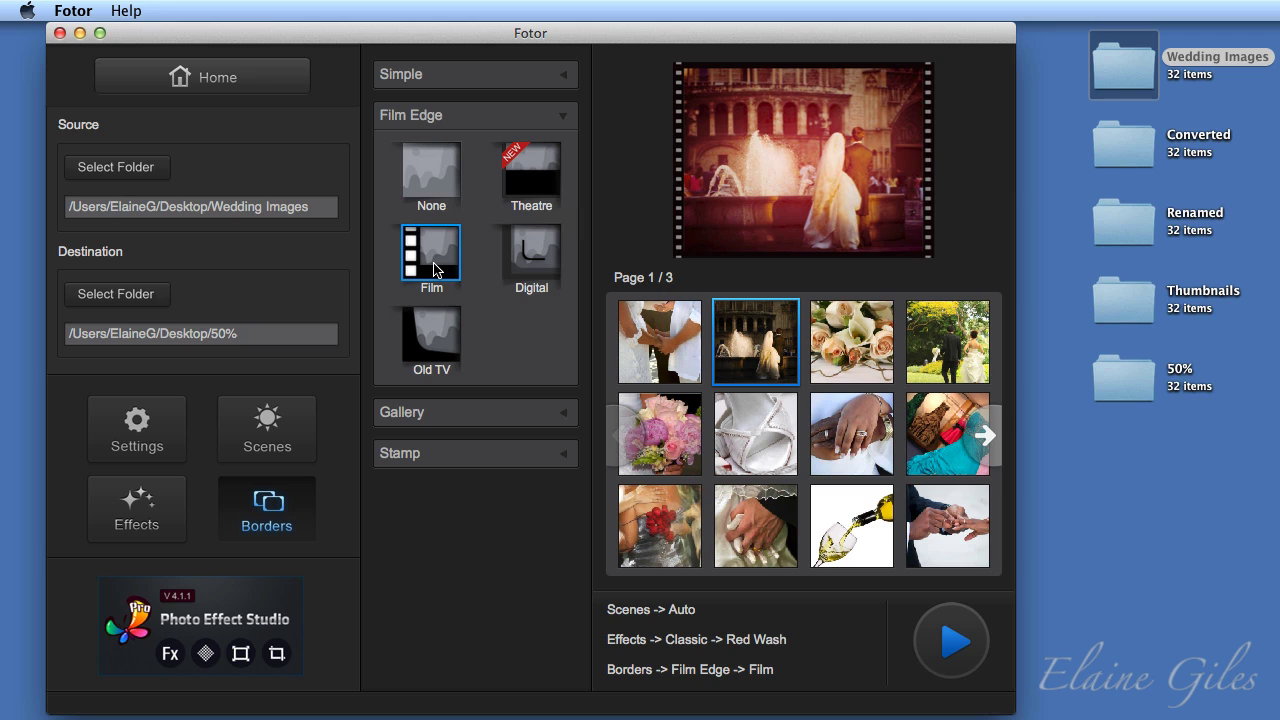
# - Preview the Film border on the first, pink flowers and red roses photos
pyautogui.click(681, 337)
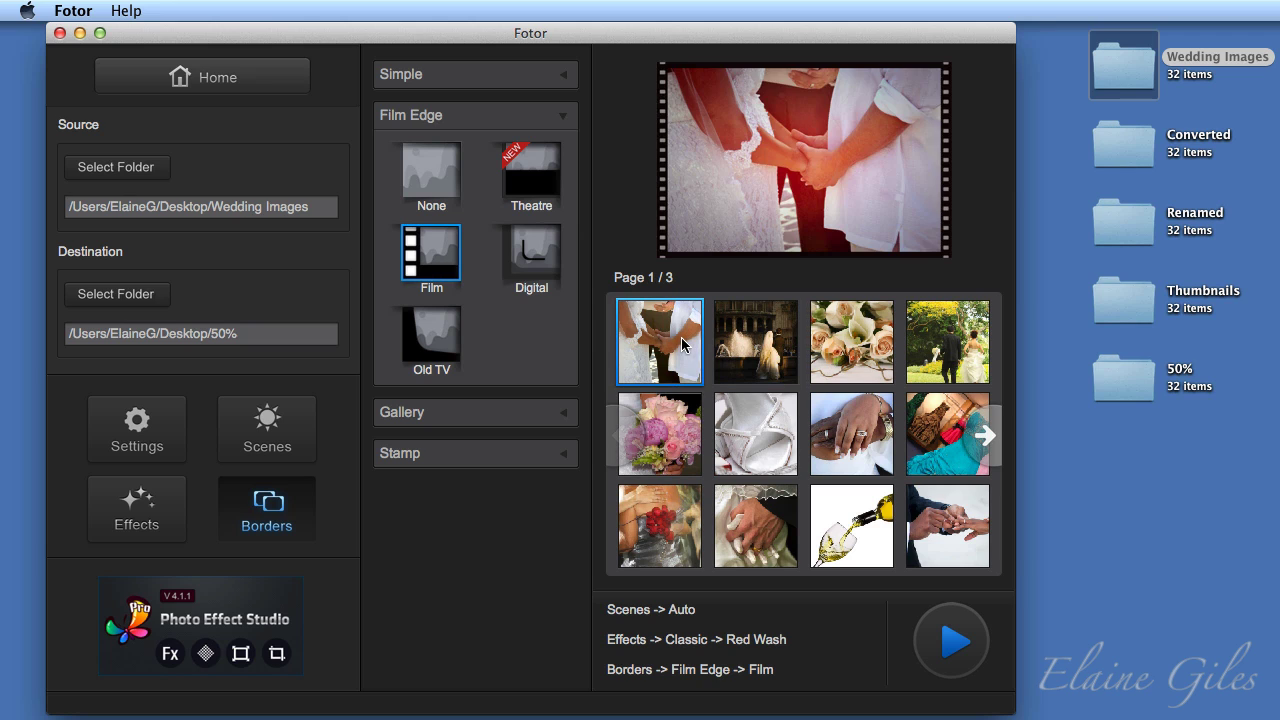
pyautogui.click(686, 433)
pyautogui.click(682, 538)
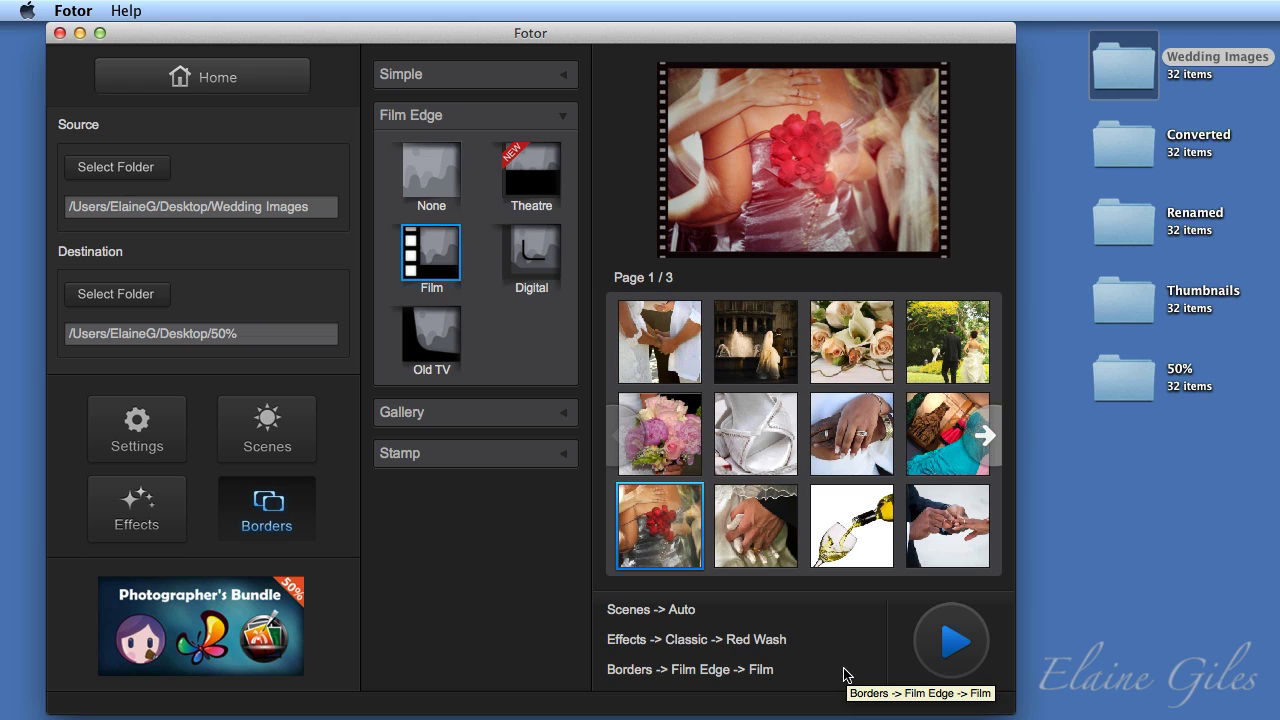
pyautogui.click(566, 117)
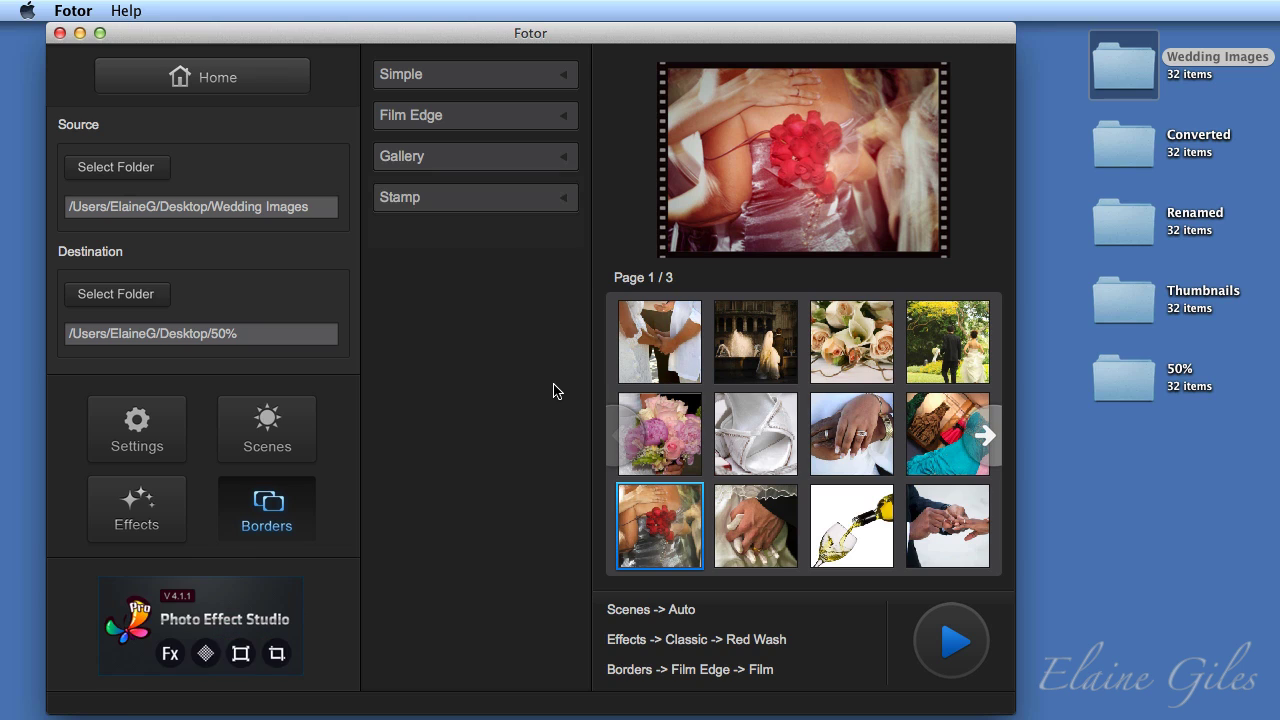
# - Set Batch Resize to Keep Original Size in the output settings
pyautogui.click(133, 417)
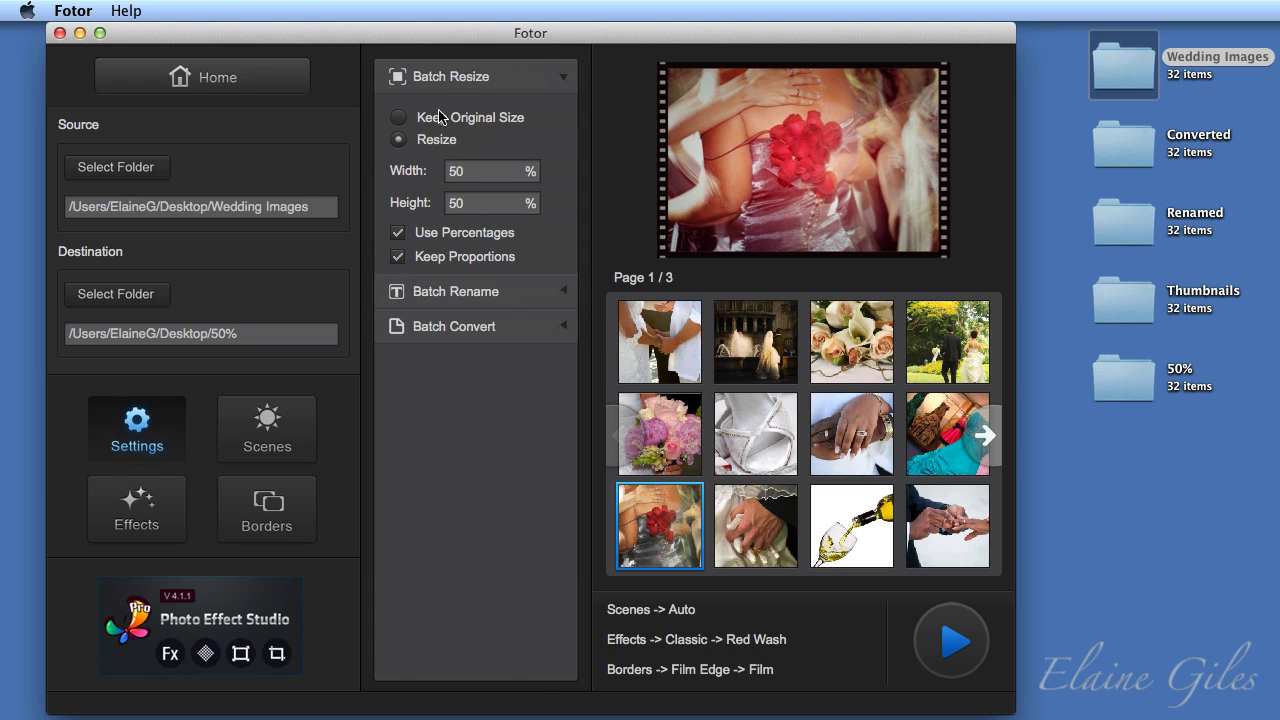
pyautogui.click(398, 118)
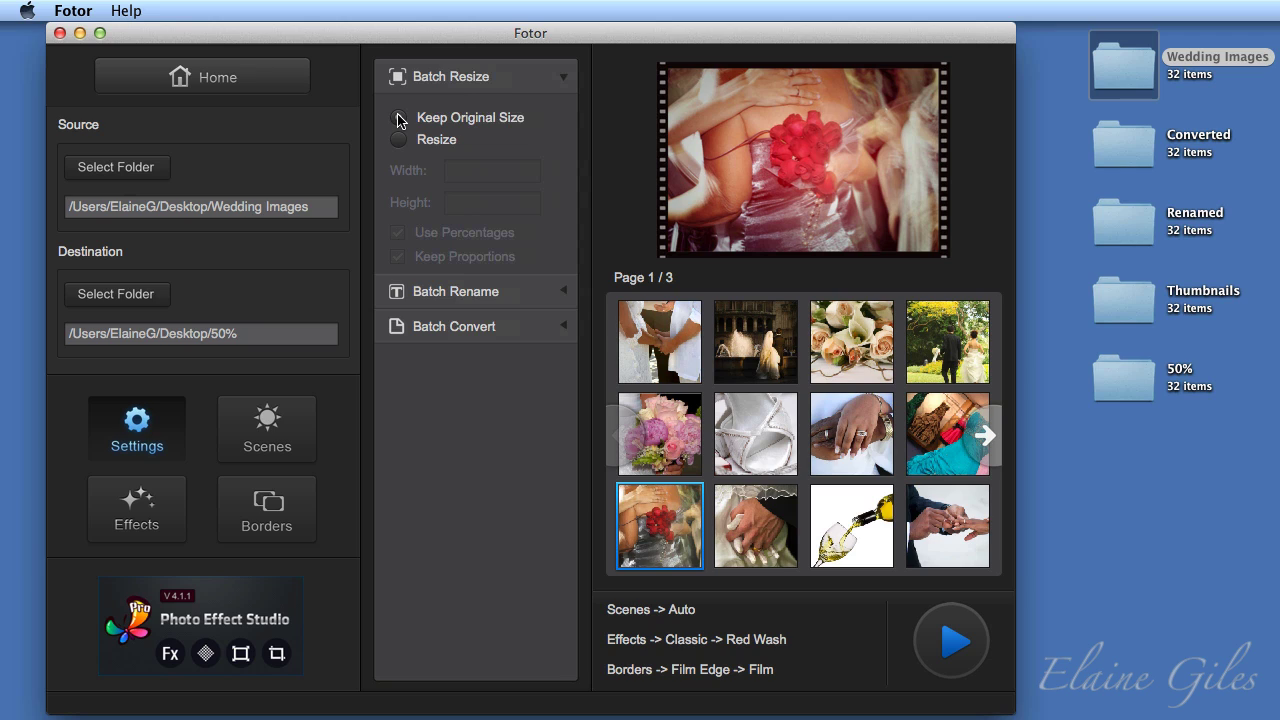
pyautogui.click(563, 80)
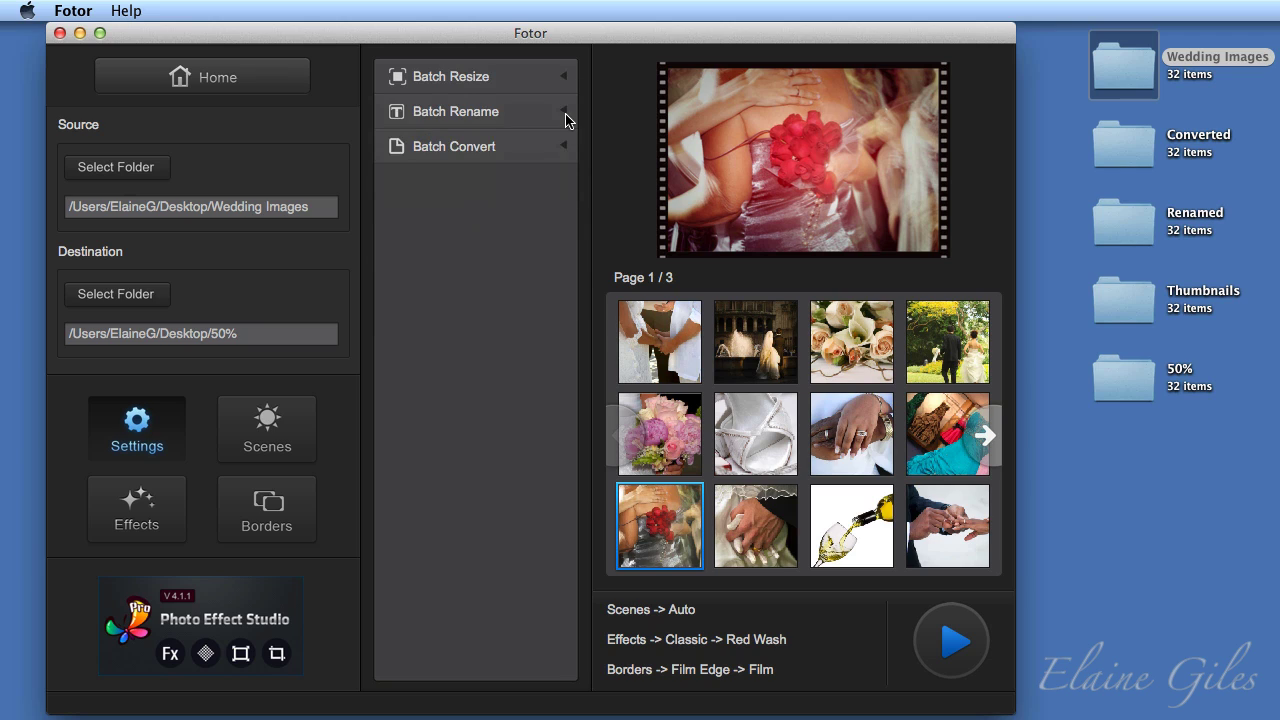
# - Change the Batch Convert output format from .jpg to .png
pyautogui.click(564, 114)
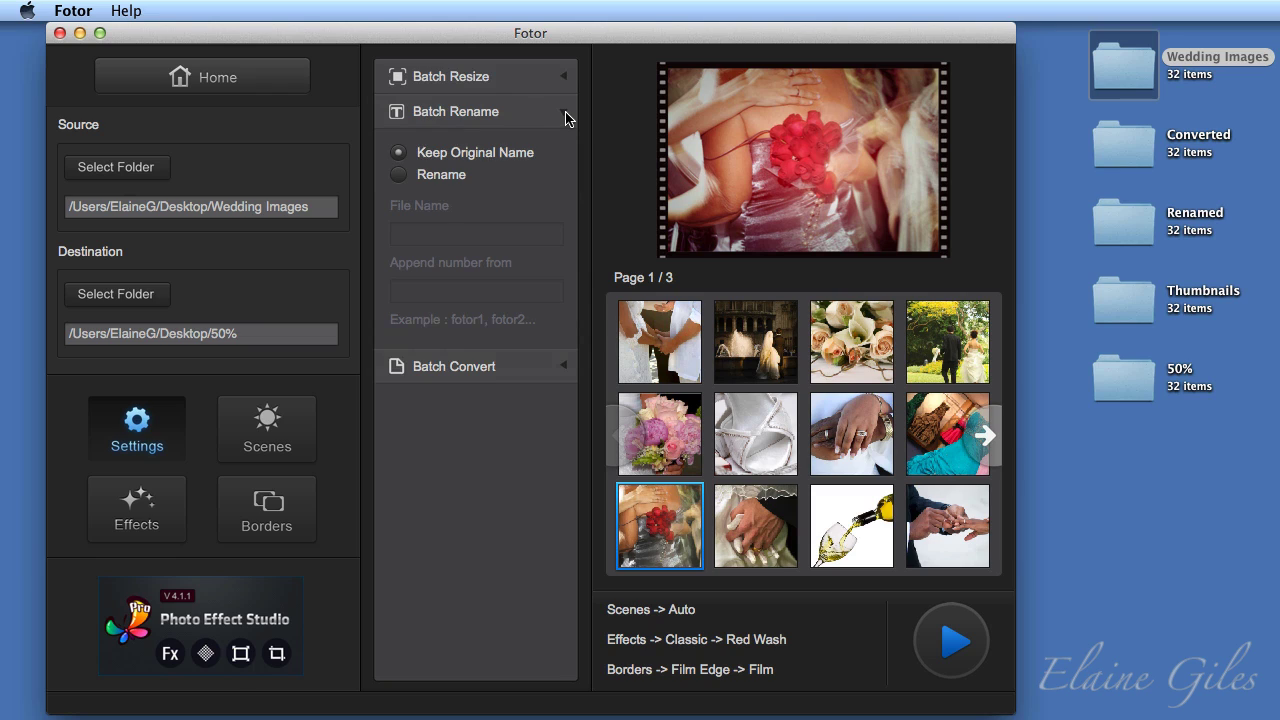
pyautogui.click(565, 114)
pyautogui.click(563, 150)
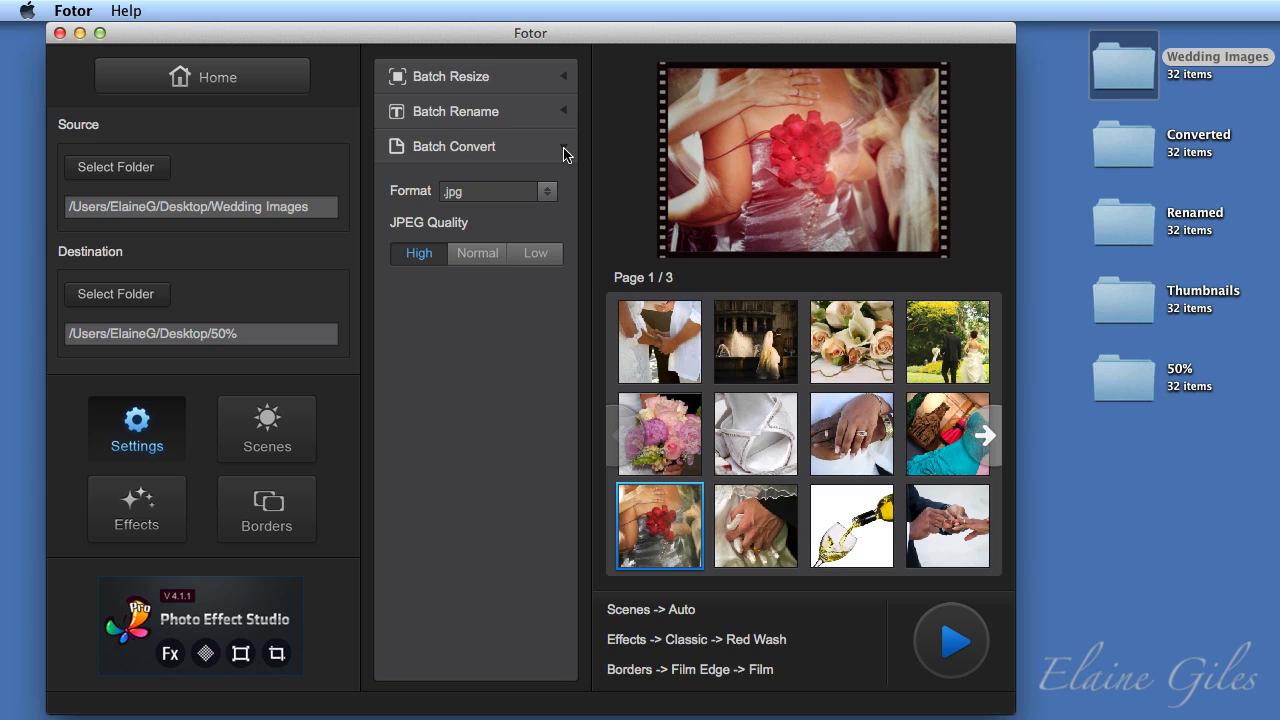
pyautogui.click(546, 191)
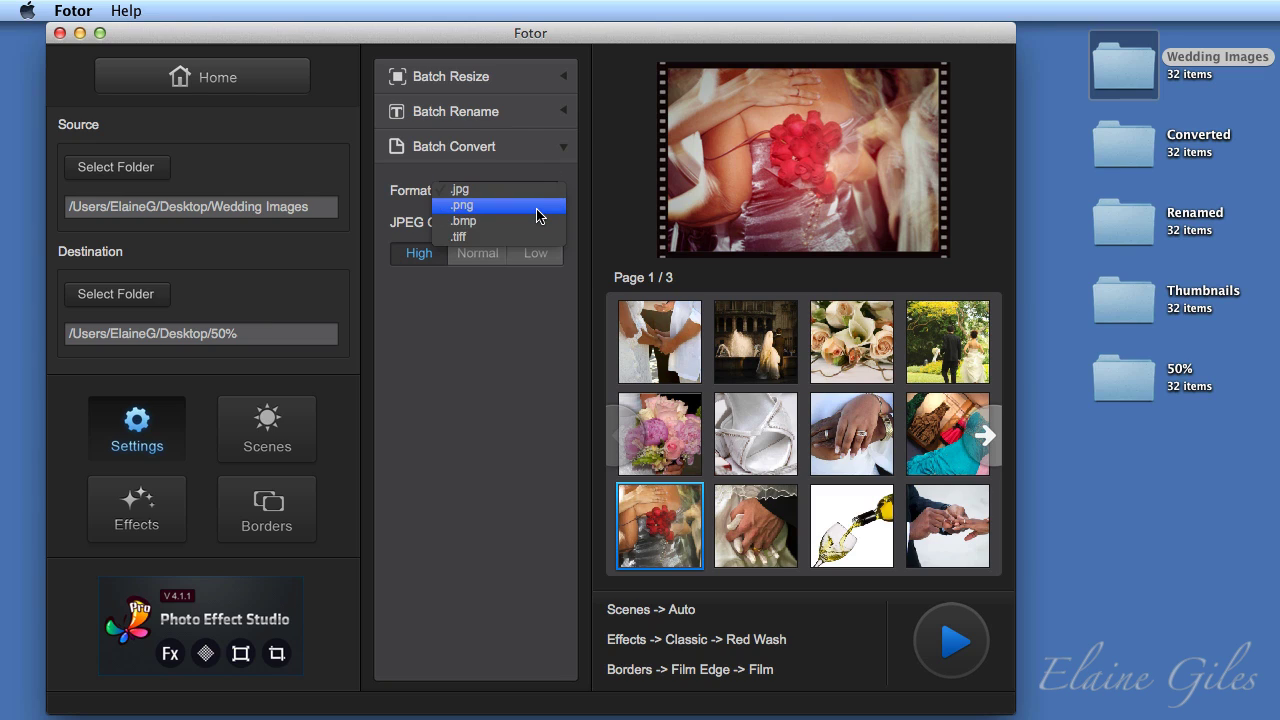
pyautogui.click(537, 205)
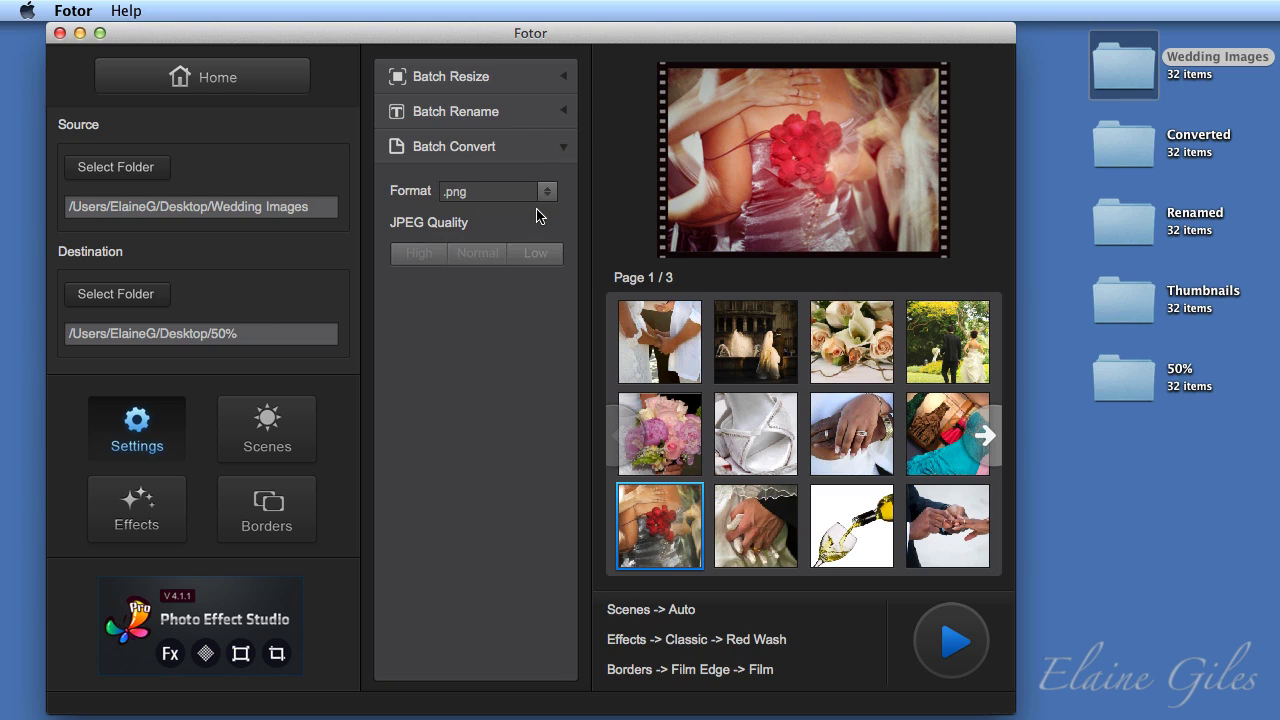
# - Make a new Desktop folder 'Processed' the destination and batch-process all 32 photos
pyautogui.click(162, 295)
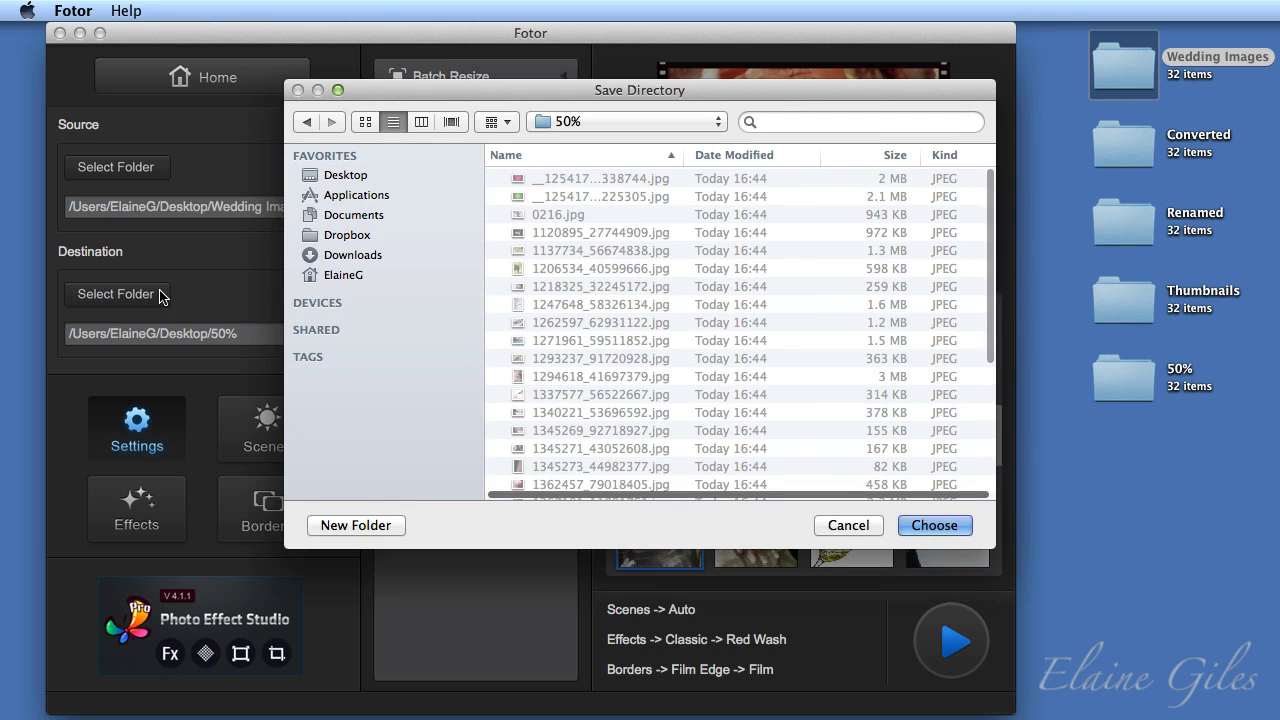
pyautogui.click(385, 177)
pyautogui.click(356, 525)
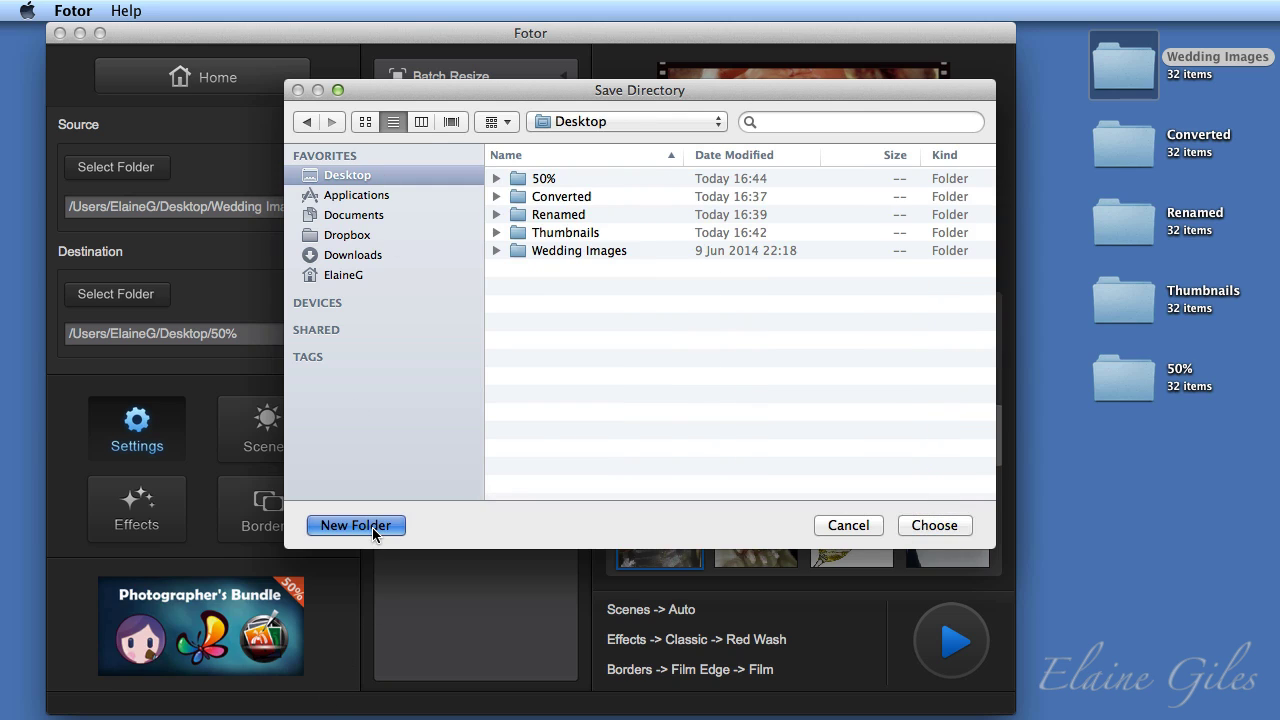
pyautogui.write('Processed')
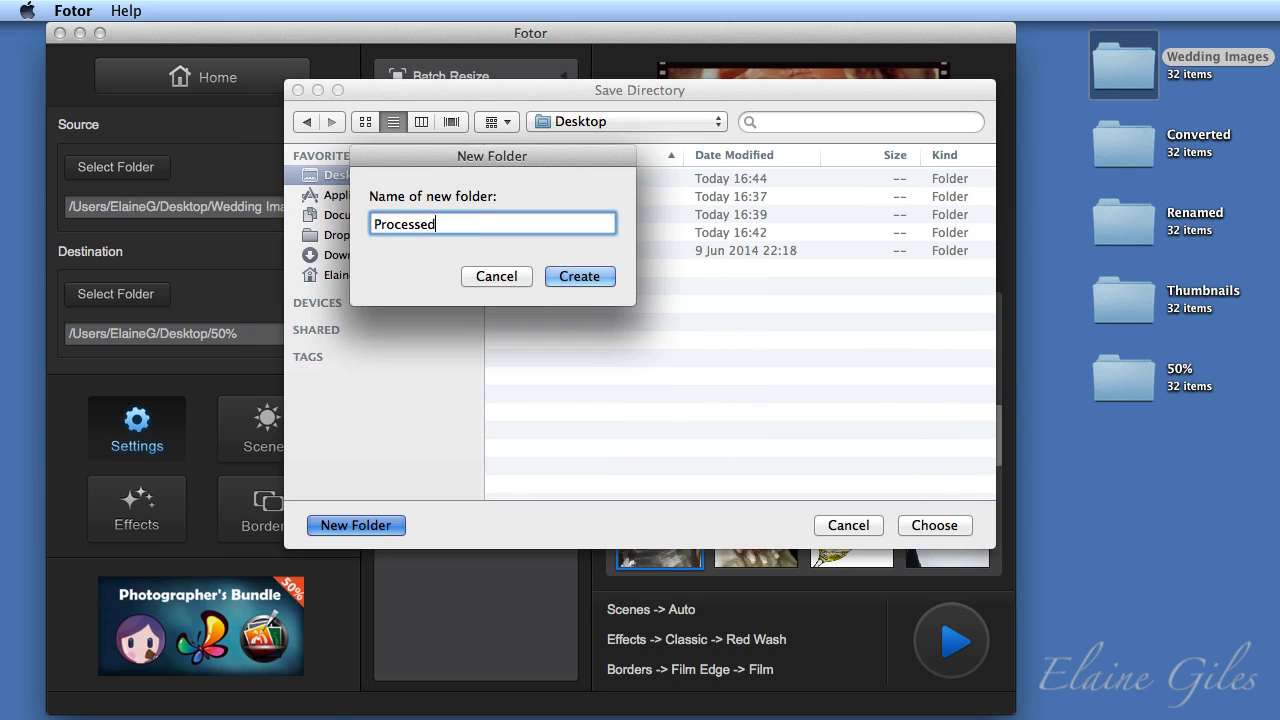
pyautogui.press('Return')
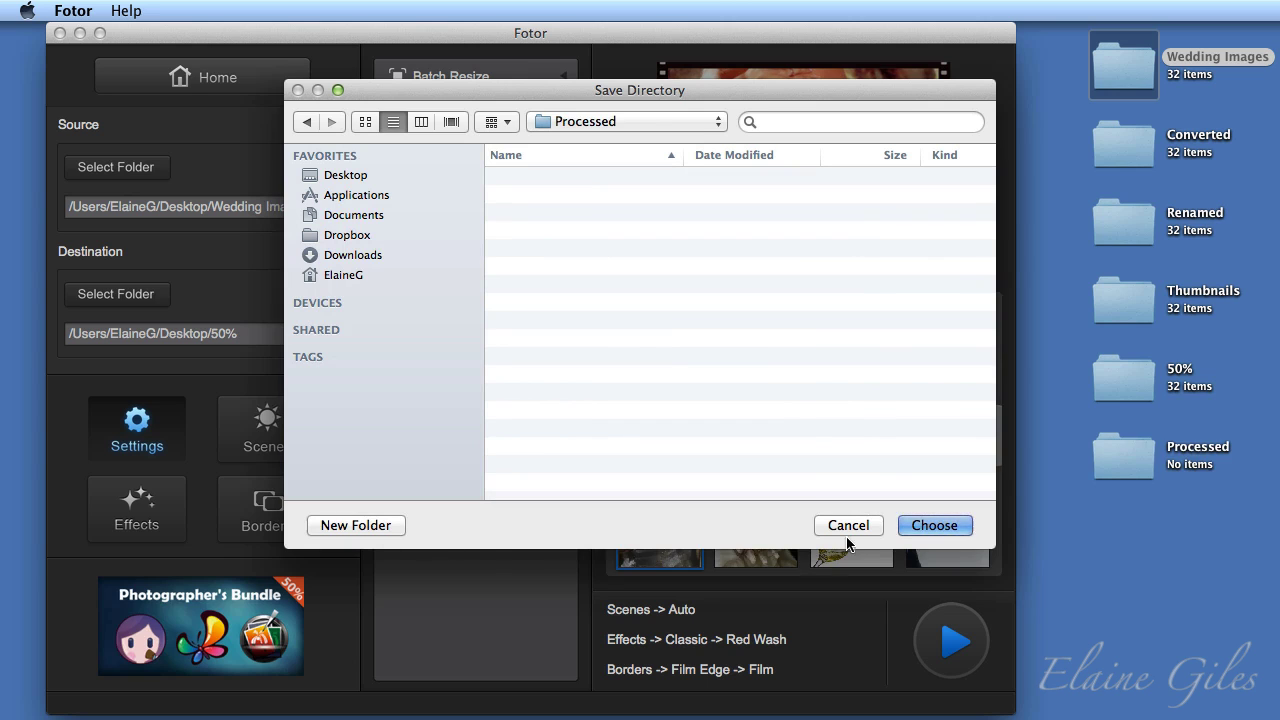
pyautogui.click(936, 528)
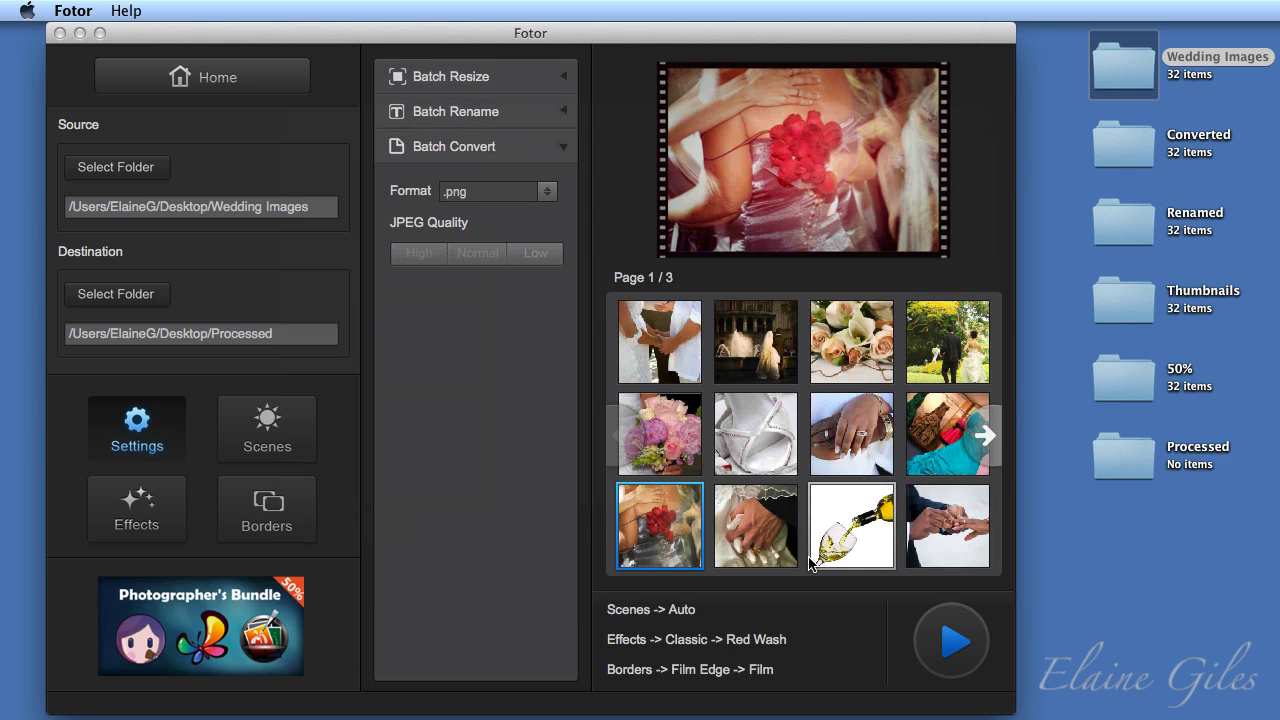
pyautogui.click(950, 638)
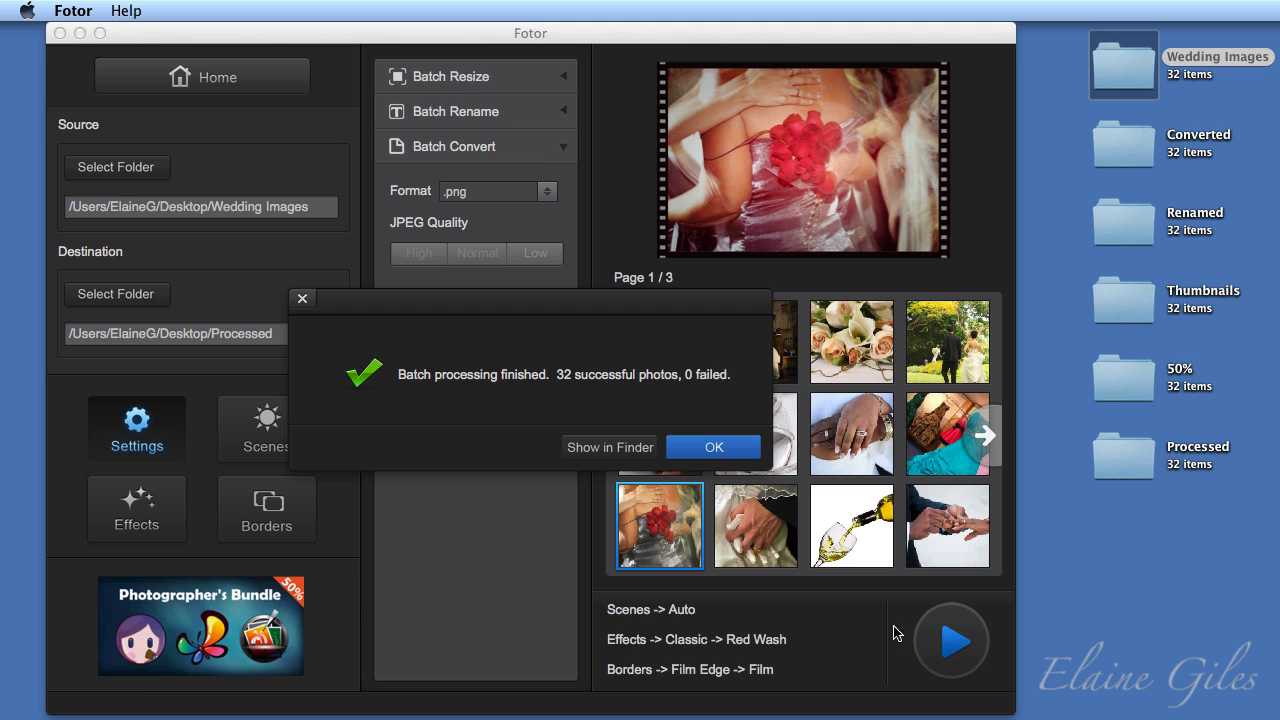
# - Reveal the Processed PNGs in Finder and Quick Look through them, starting with 0216.png
pyautogui.click(600, 448)
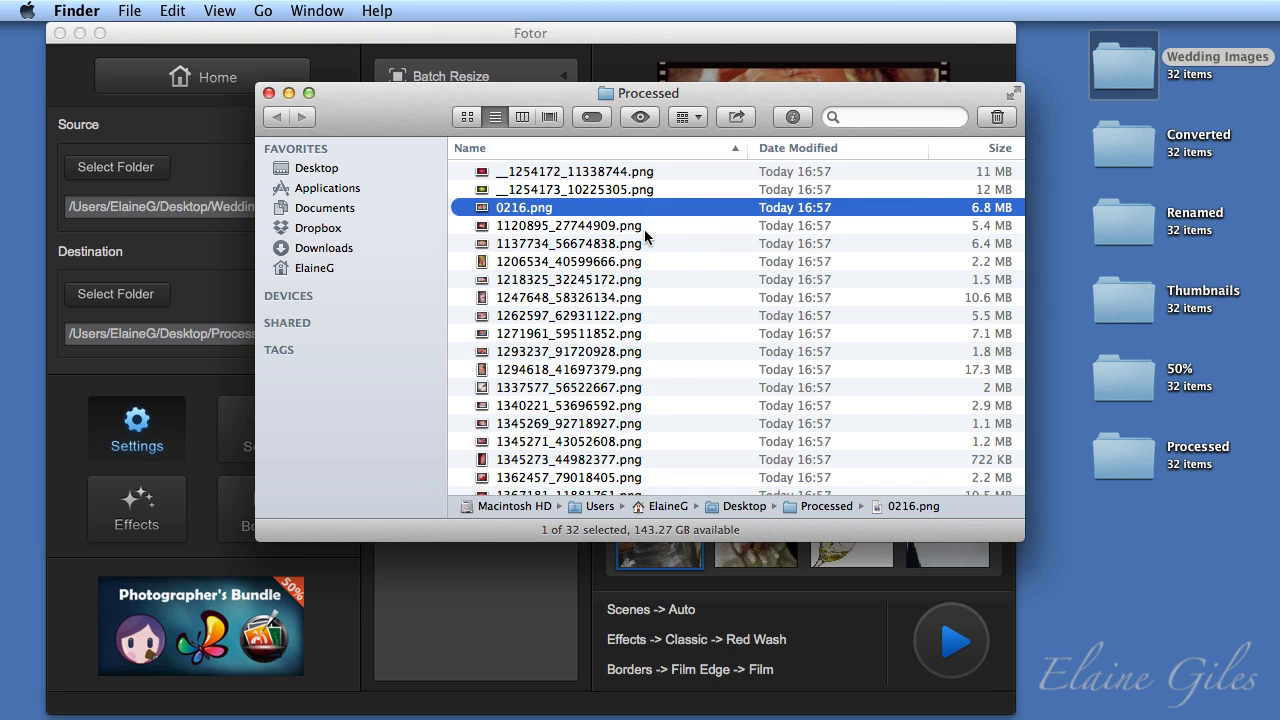
pyautogui.press('space')
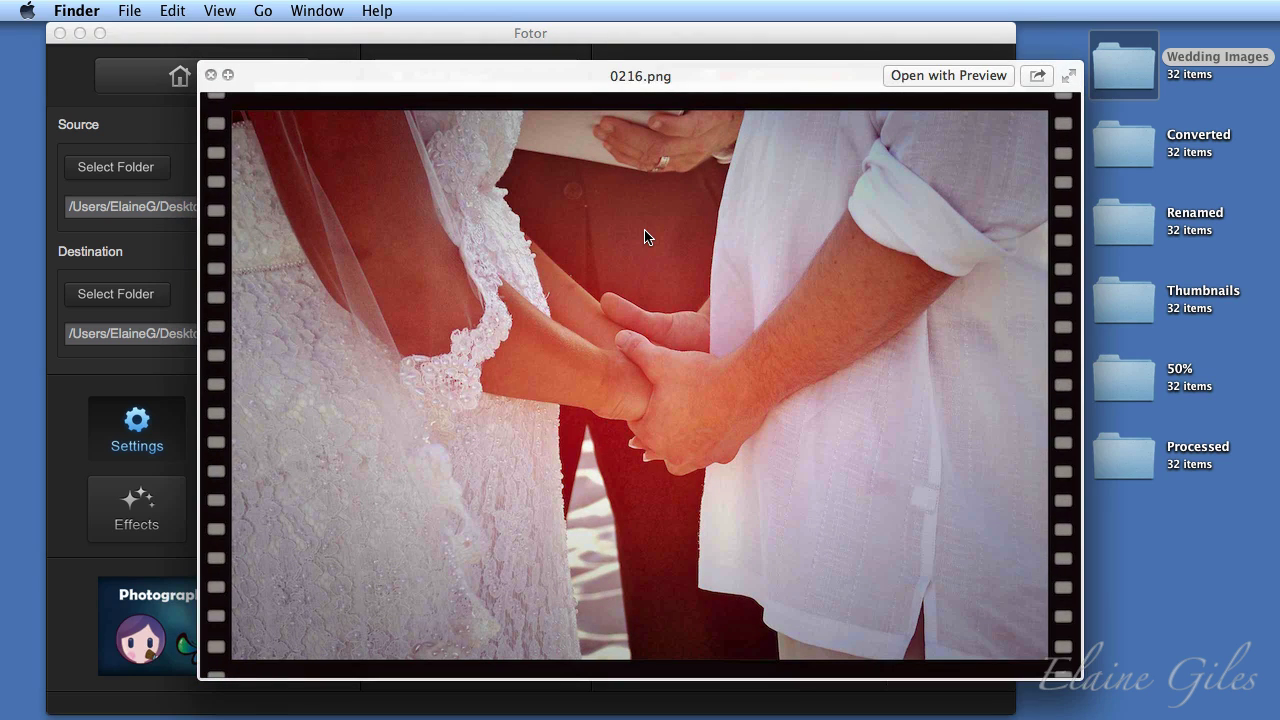
pyautogui.press('Down')
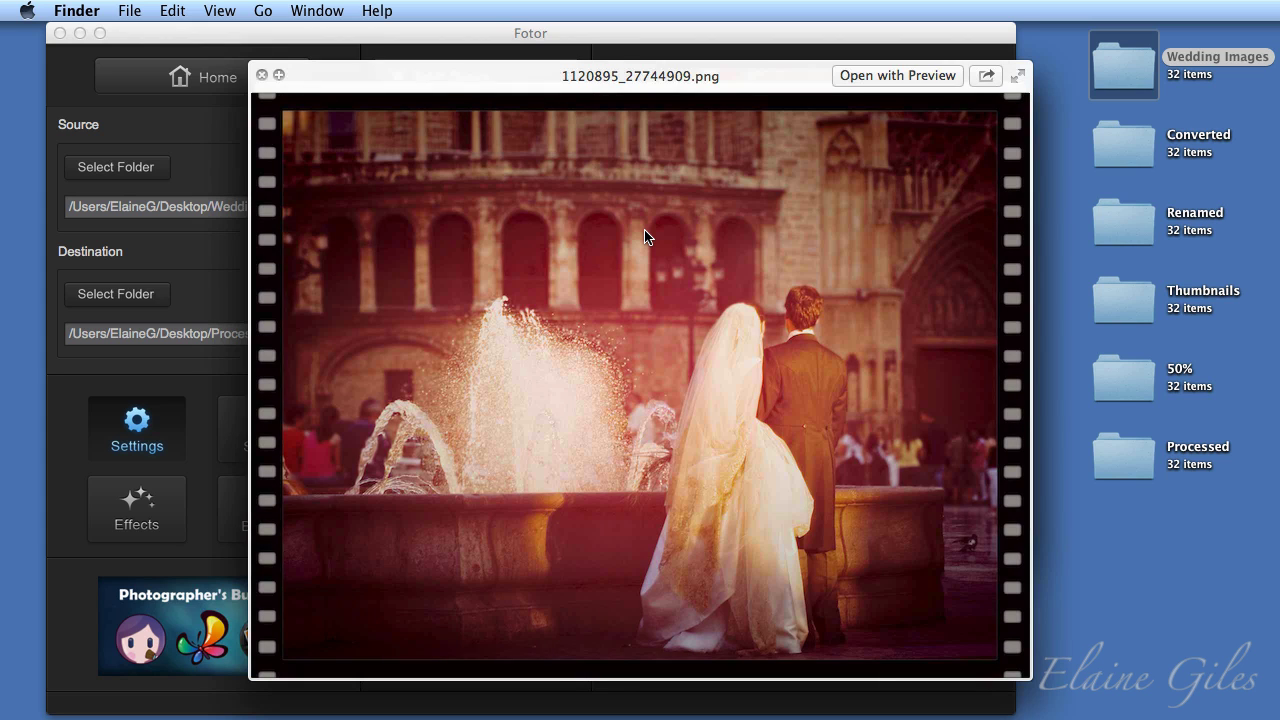
pyautogui.press('Down')
pyautogui.press('Down')
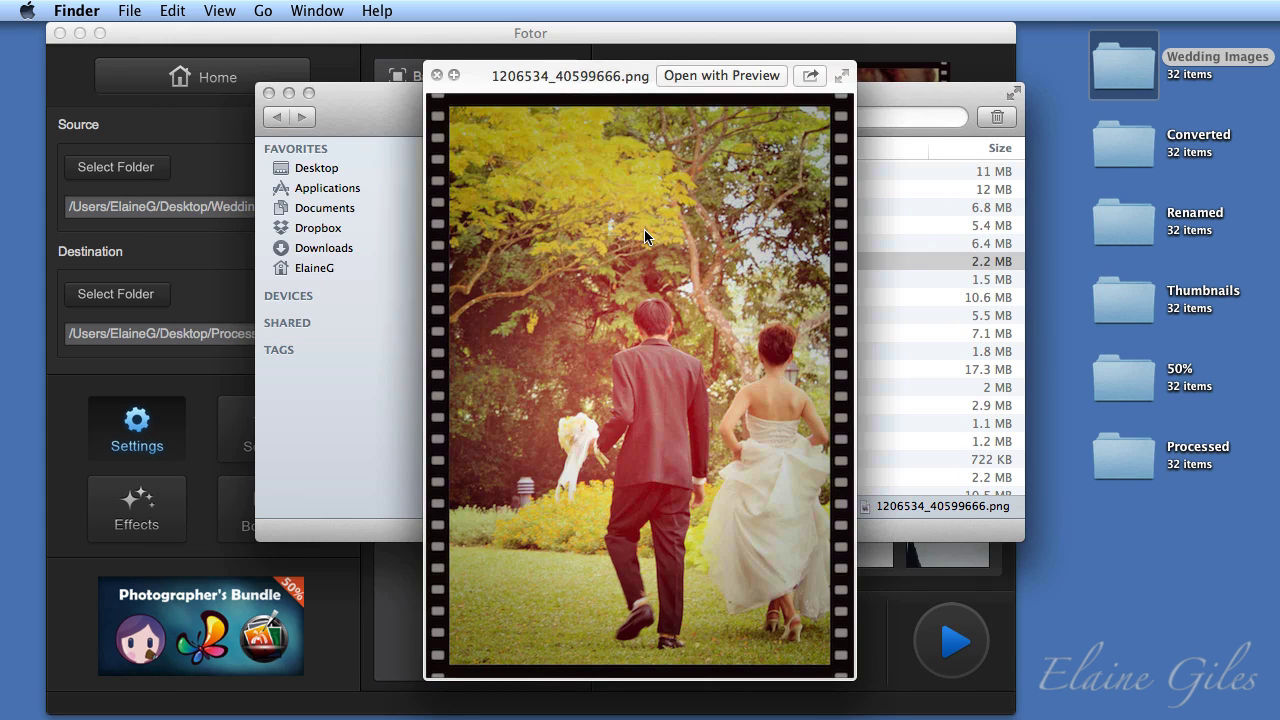